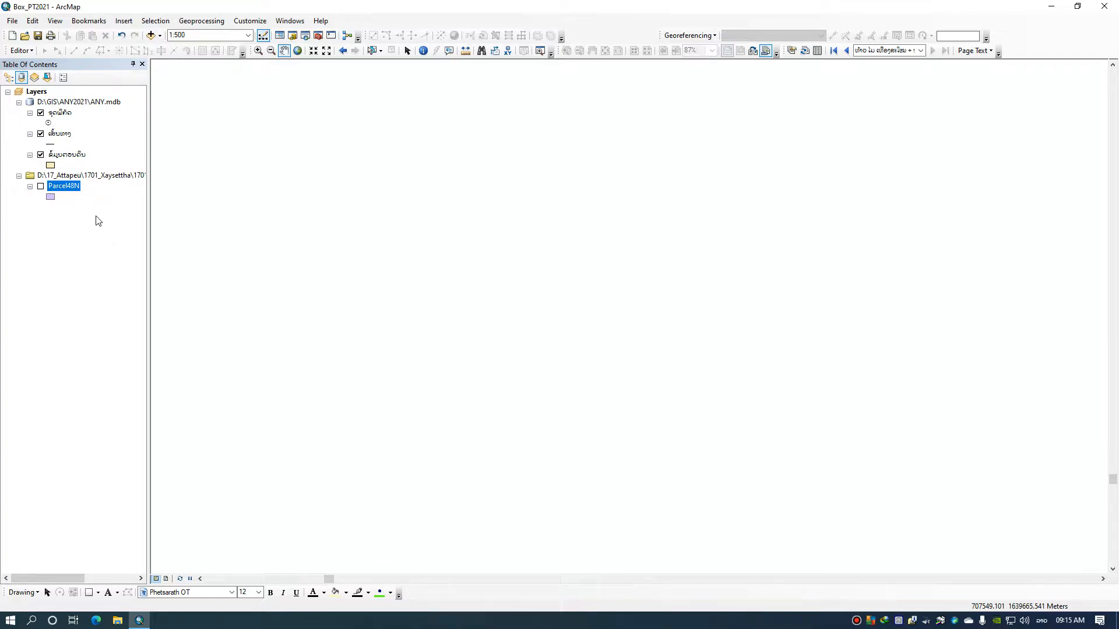
Show the Parcel48N layer and start an edit session on the ຂໍ້ມູນຕອນດິນ layer
click(41, 187)
drag(537, 317, 437, 327)
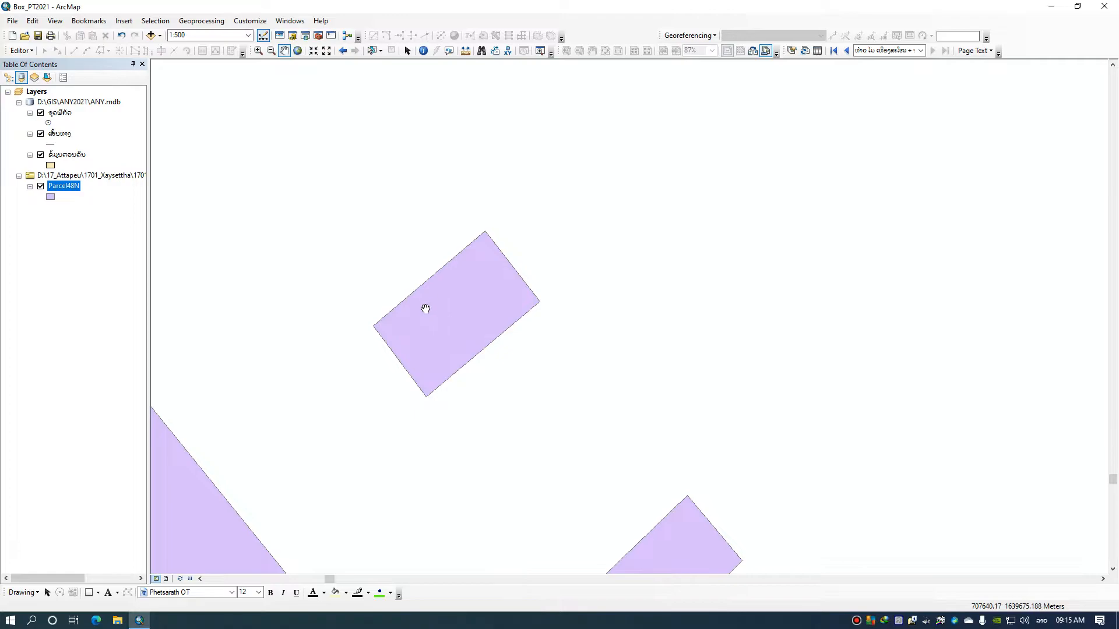
click(68, 154)
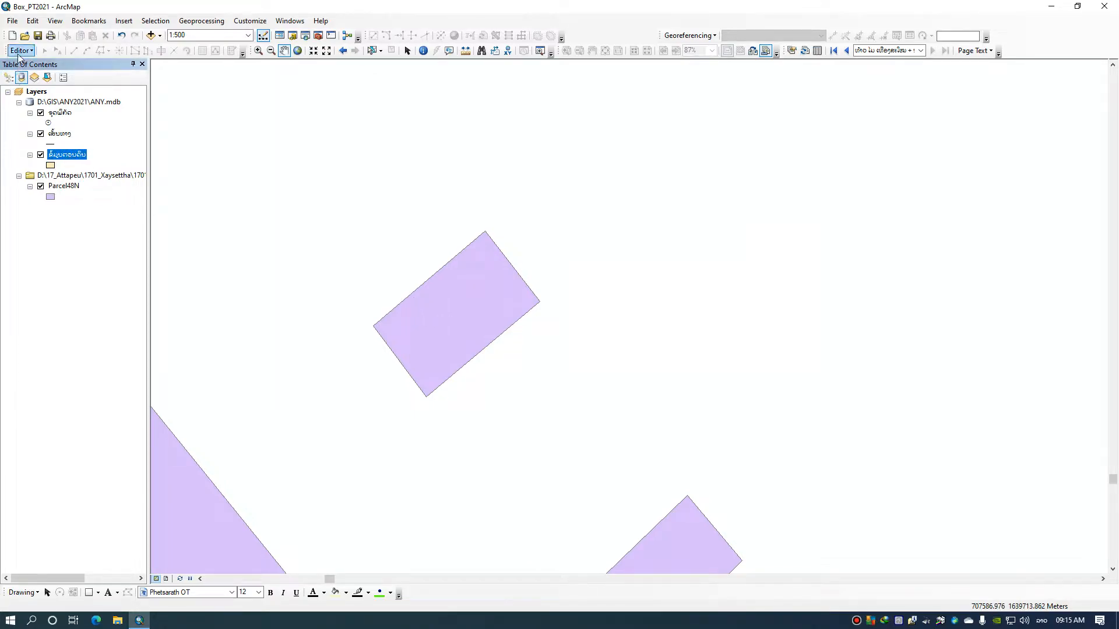
click(21, 51)
click(29, 65)
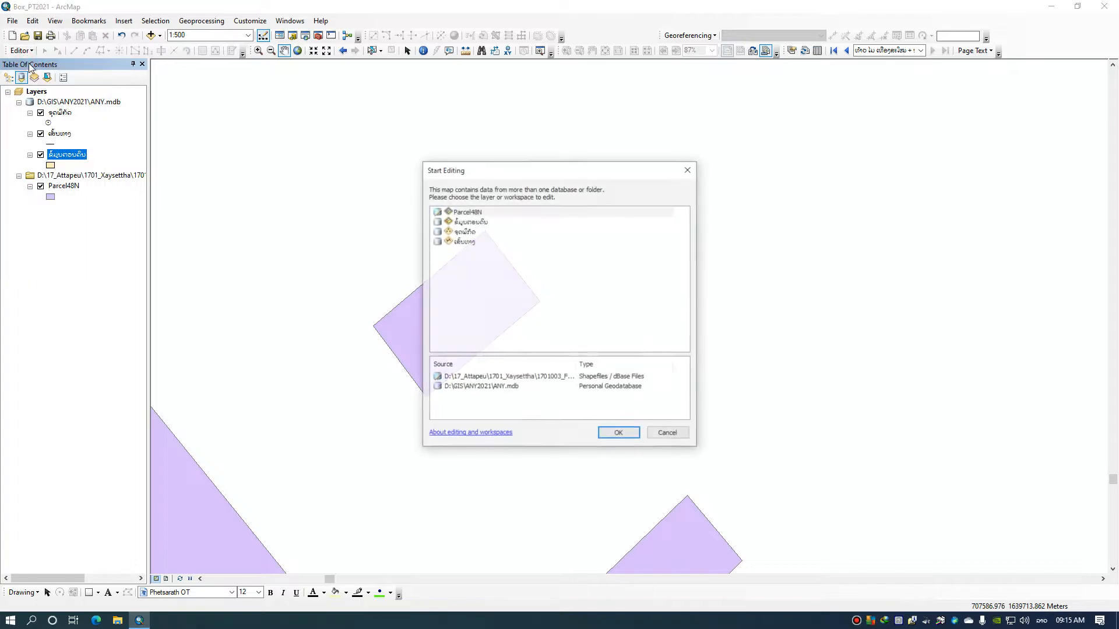
click(469, 222)
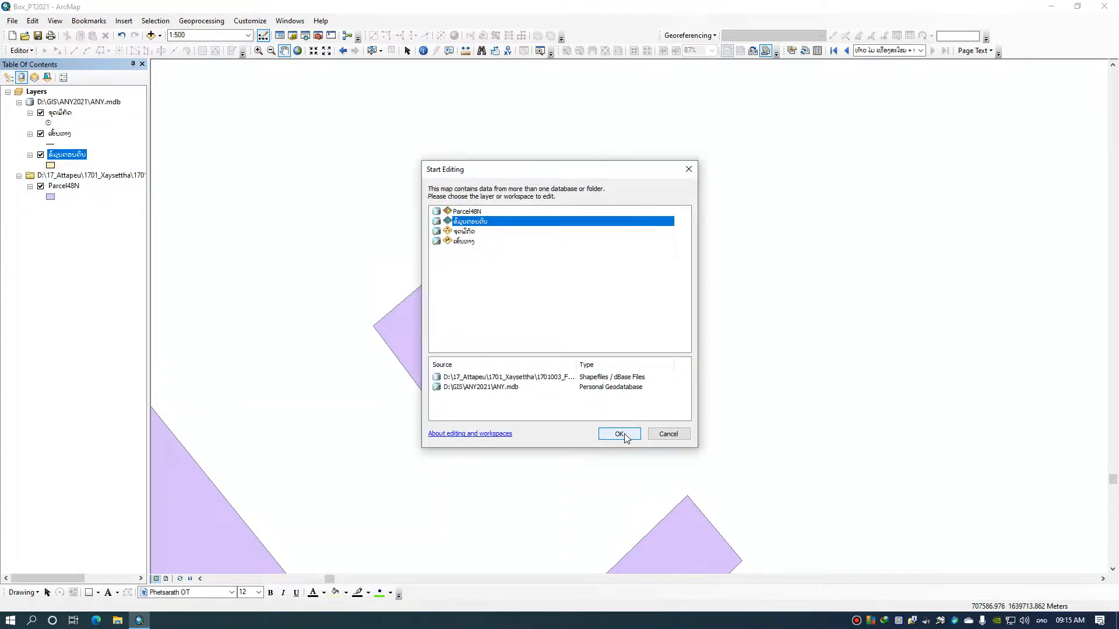
click(619, 434)
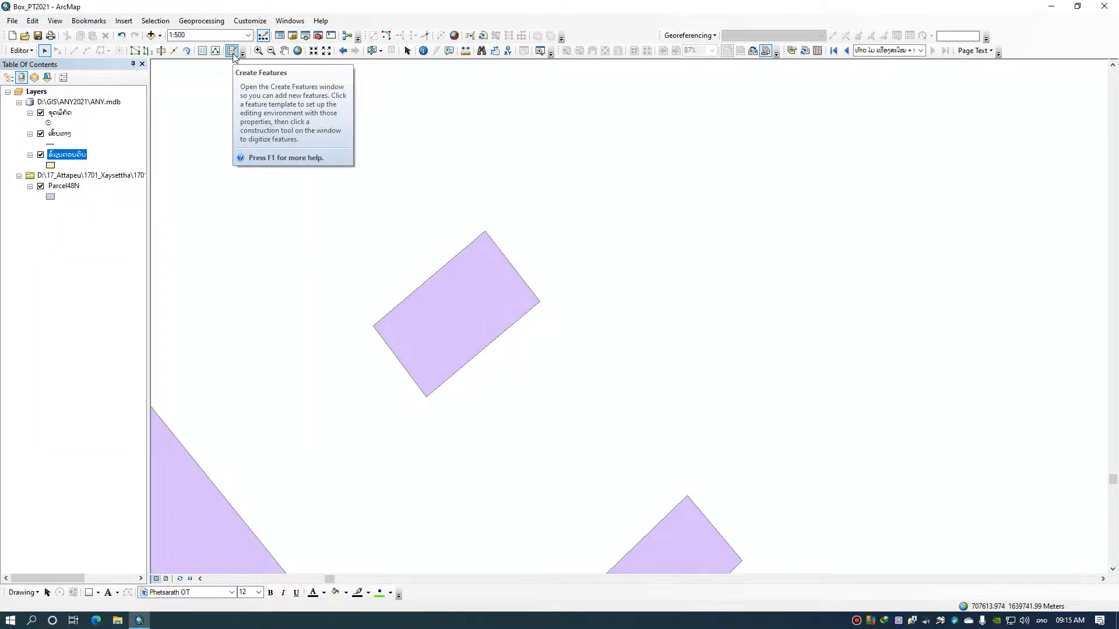
Create a ຂໍ້ມູນຕອນດິນ polygon by tracing the four corners of the complete rectangular Parcel48N parcel
click(232, 52)
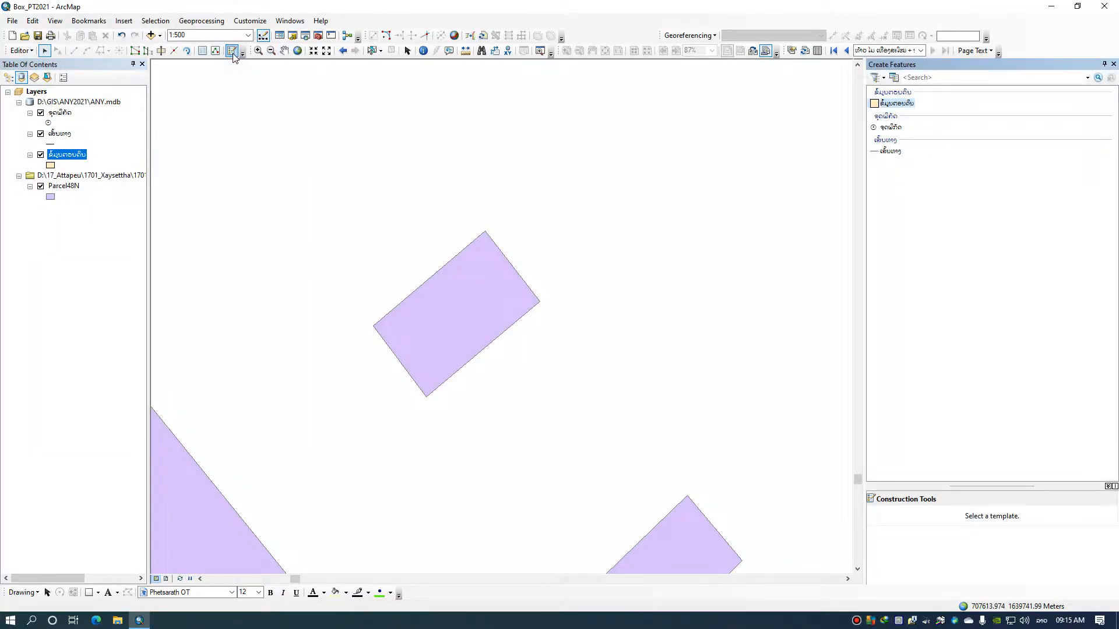
click(875, 105)
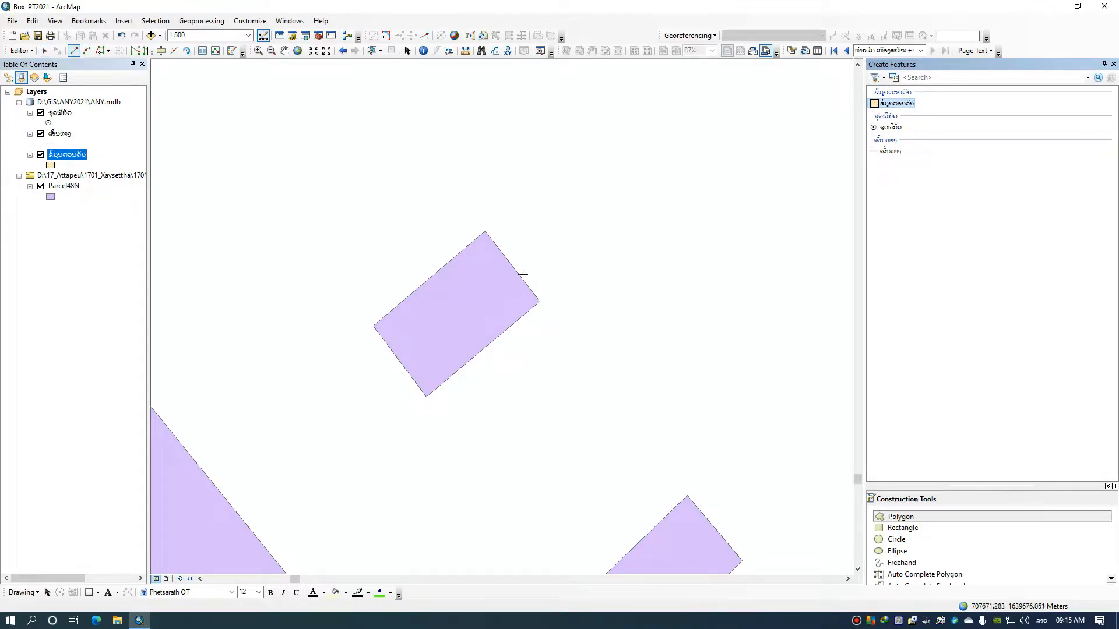
click(373, 326)
click(485, 231)
click(542, 303)
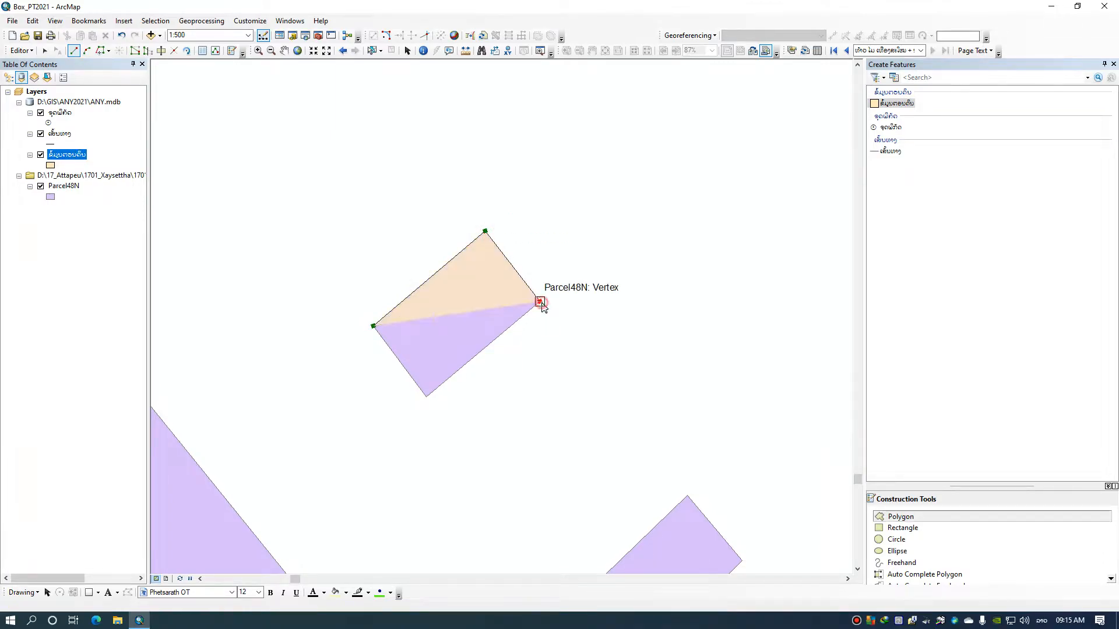
click(426, 397)
right_click(362, 380)
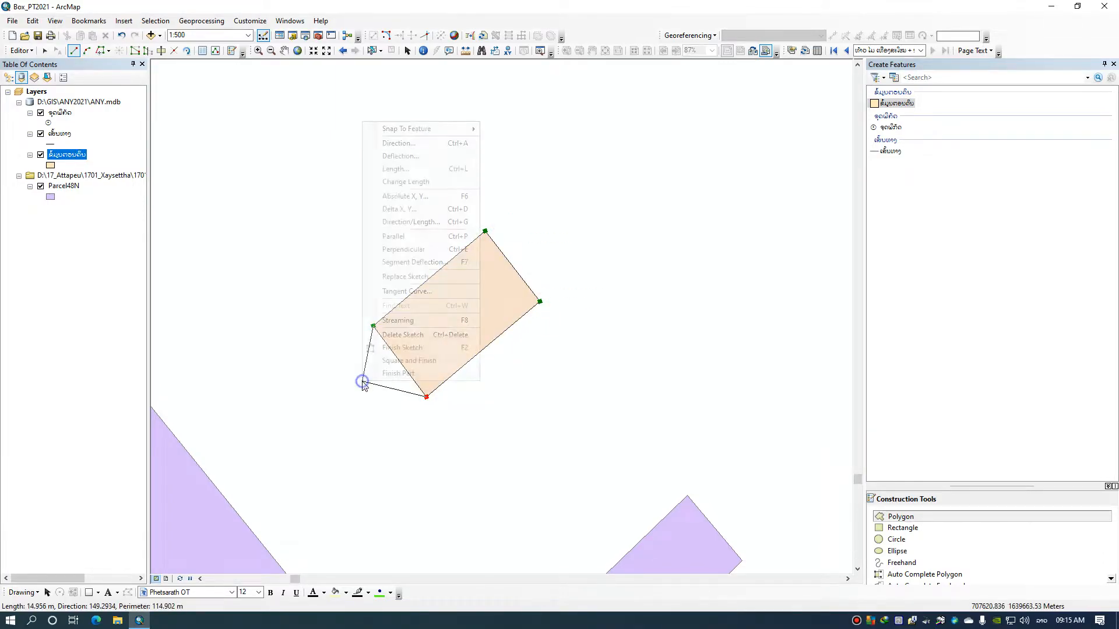
click(393, 348)
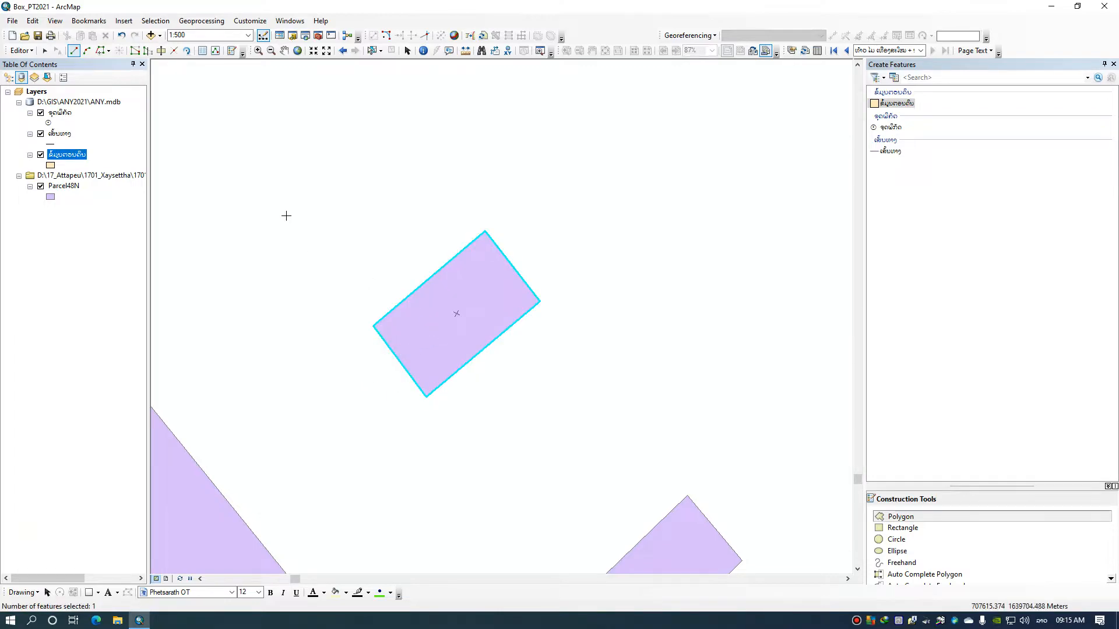
Save the edits and hide the Parcel48N layer
click(19, 51)
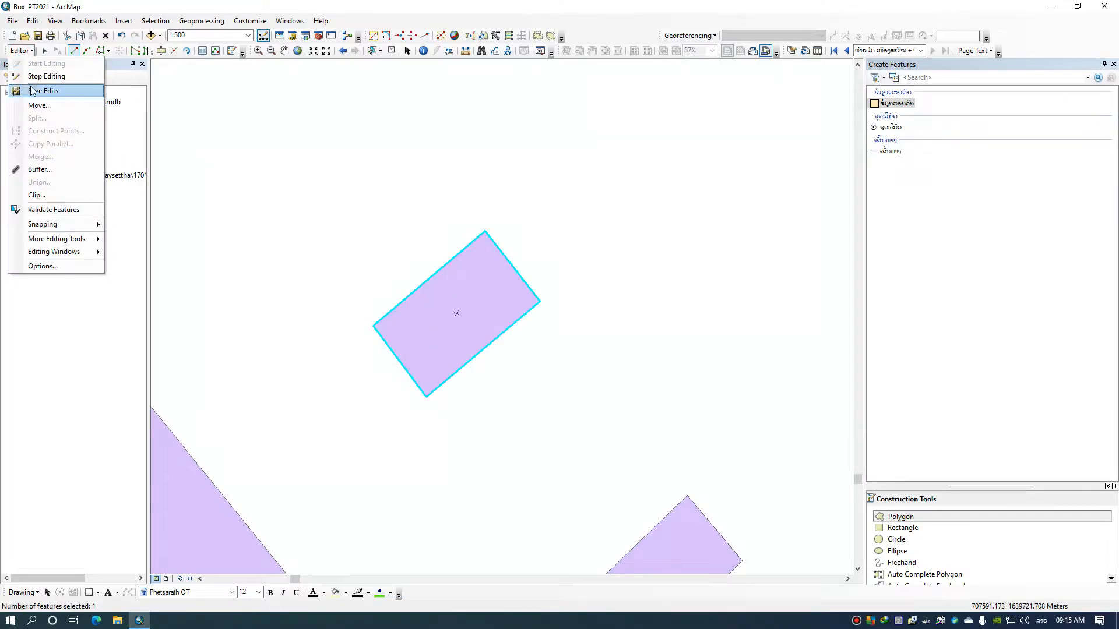
click(32, 89)
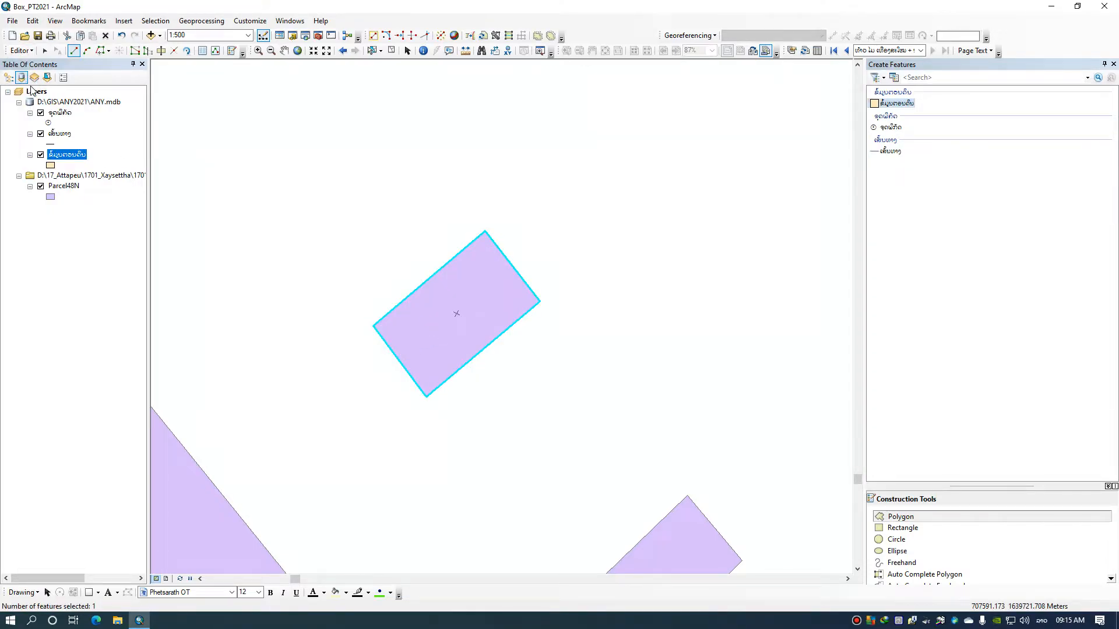
click(41, 186)
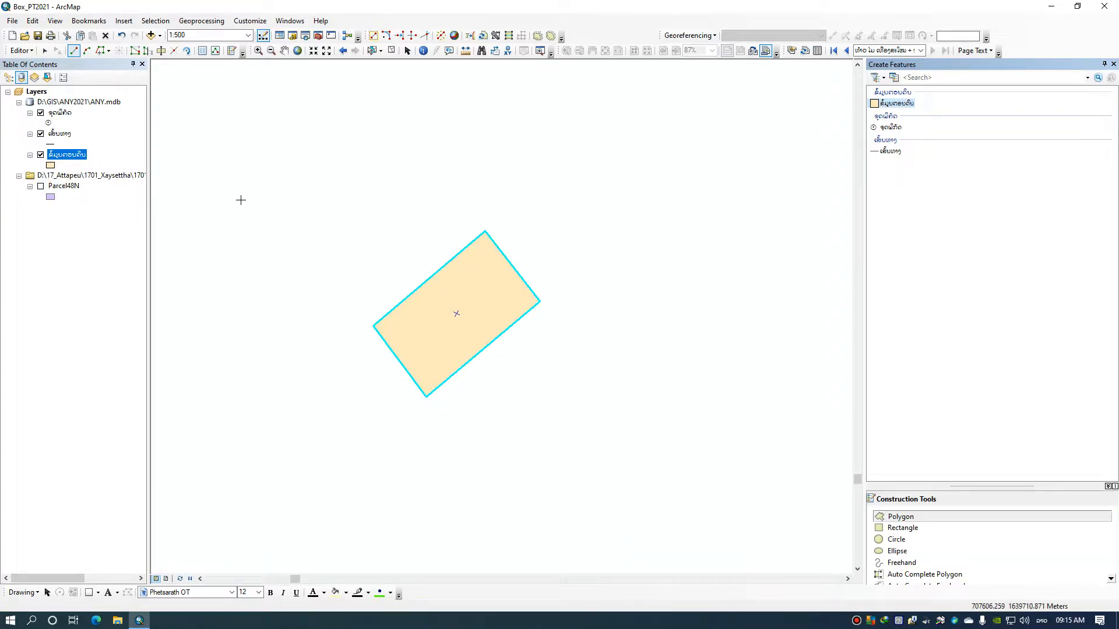
Select the new parcel polygon on the map and show its attributes for editing
click(373, 50)
click(393, 134)
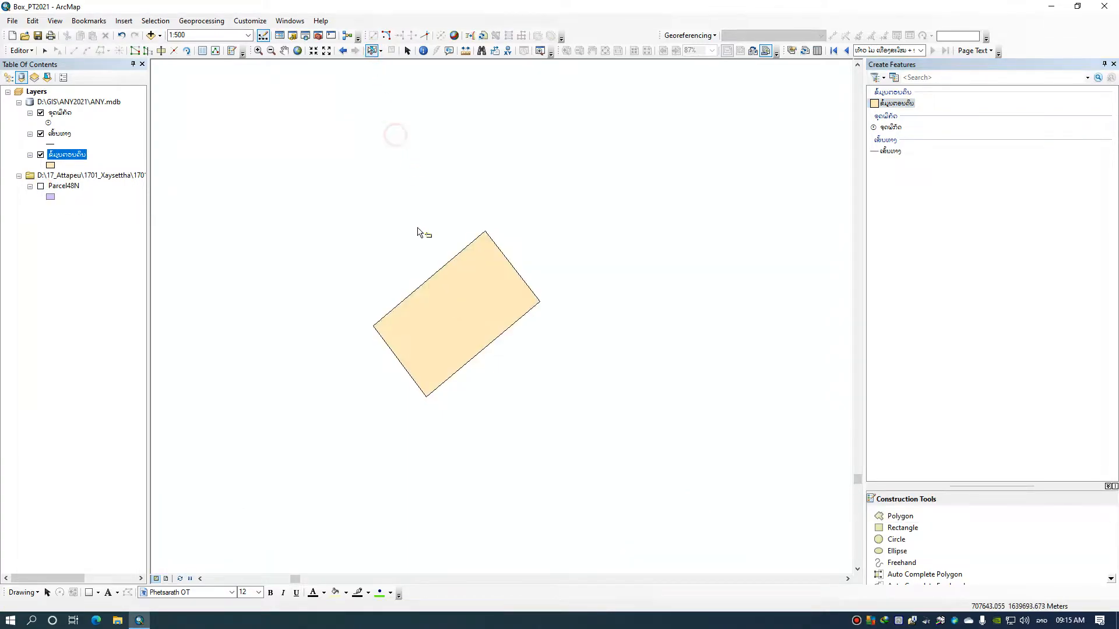
drag(427, 260, 402, 215)
drag(449, 244, 385, 280)
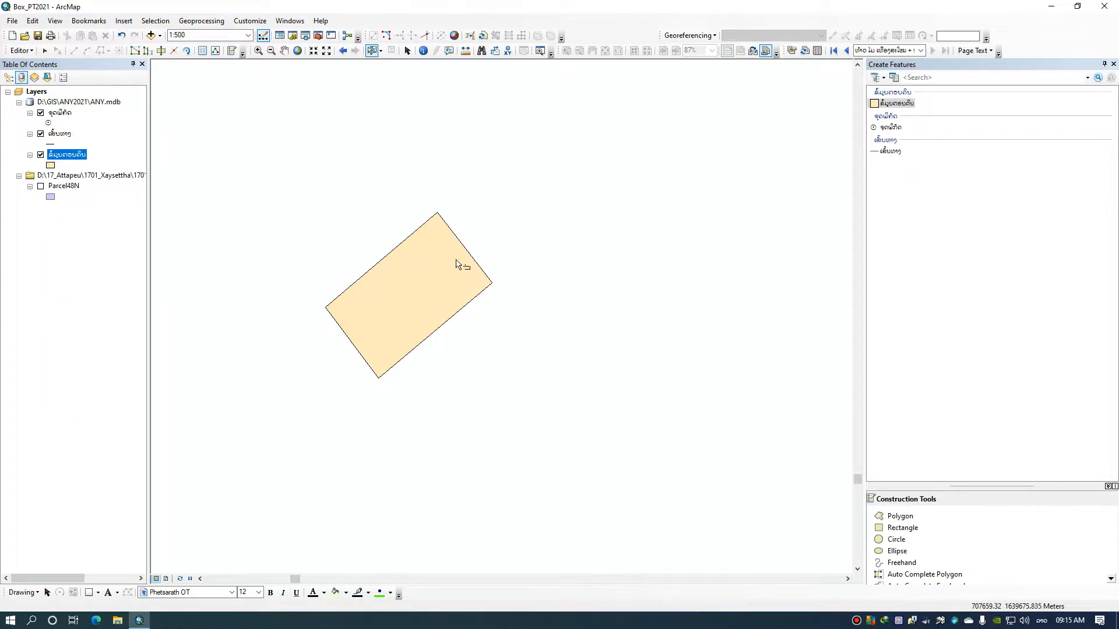
click(203, 52)
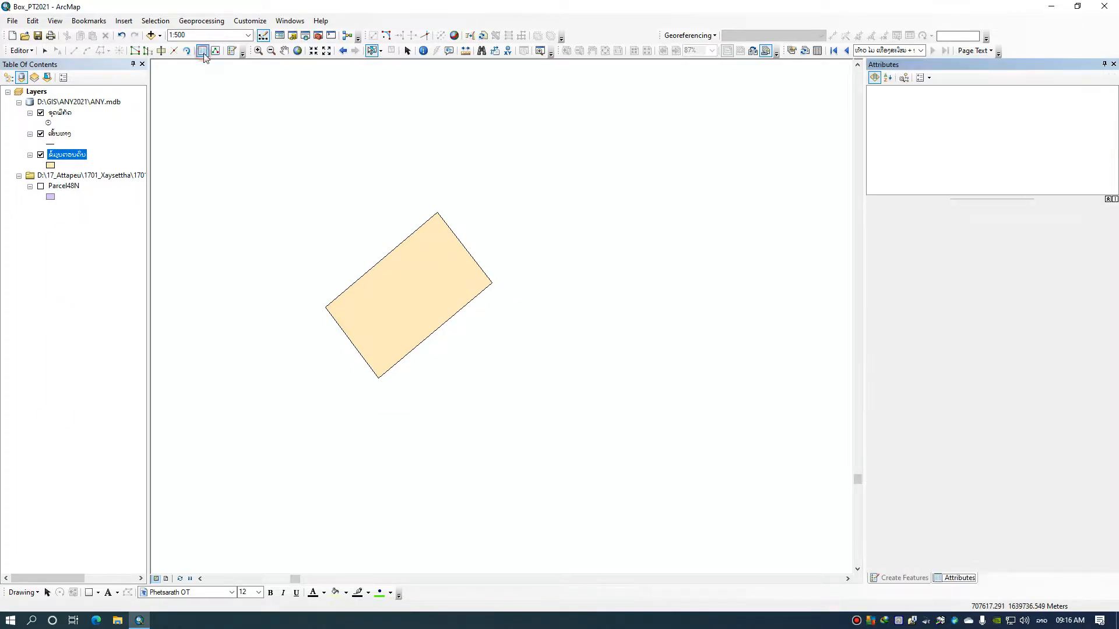
click(412, 280)
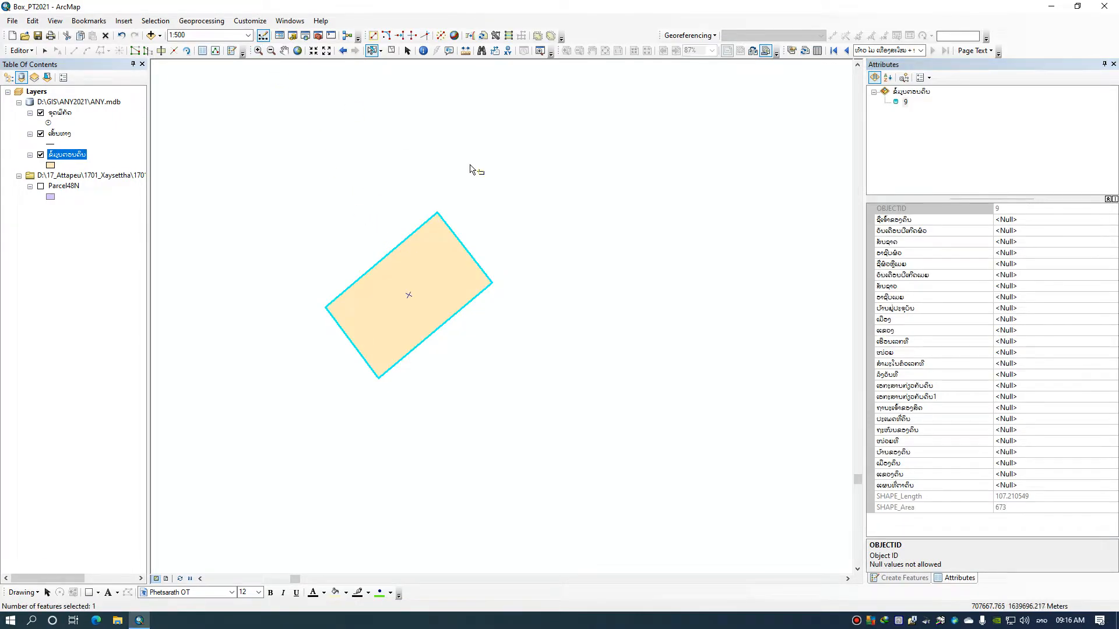
Enter the landowner's full name, with the title ທ້າວ, in the parcel's attributes
click(1012, 220)
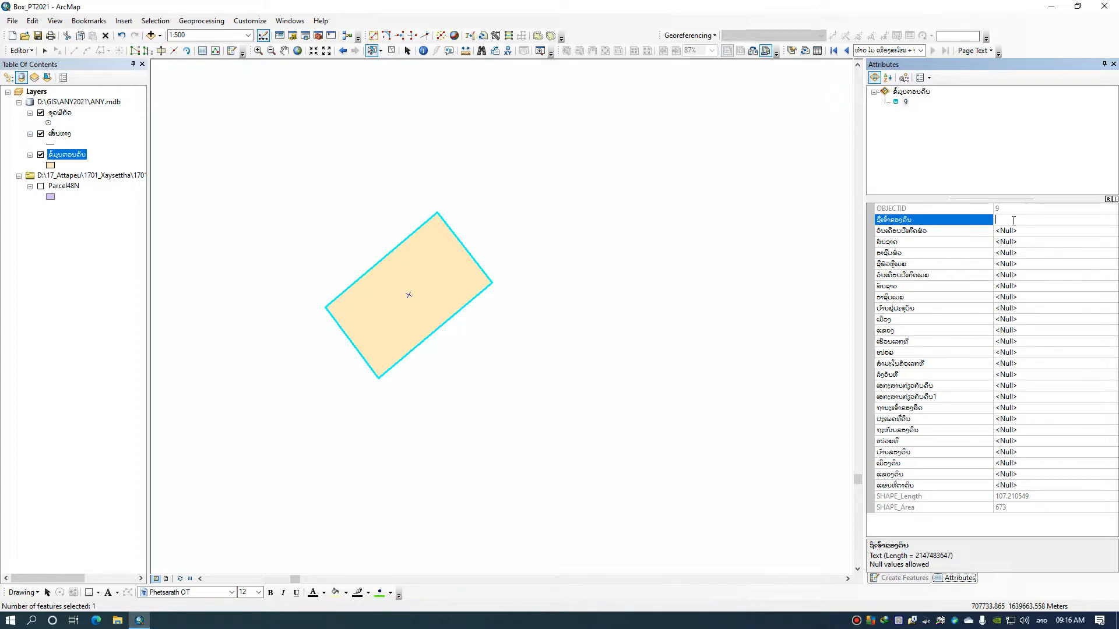
Enter the husband's date of birth, nationality ລາວ and occupation ພະນັກງານ in the parcel's attributes
click(1015, 232)
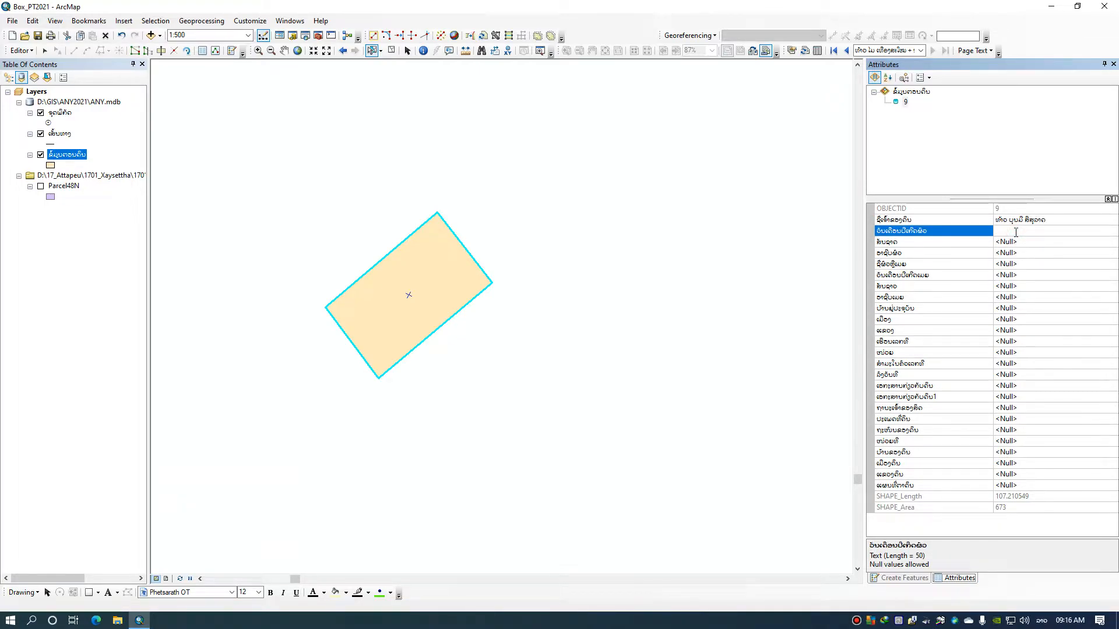
text(02/10/1987)
click(1017, 244)
text(ລາວ)
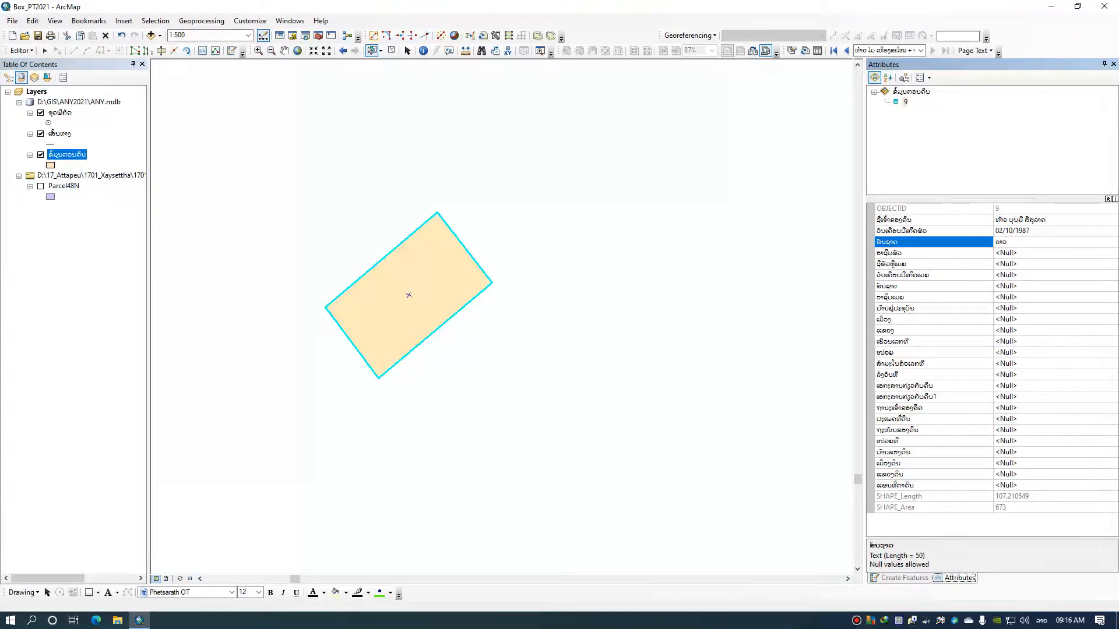
click(1014, 254)
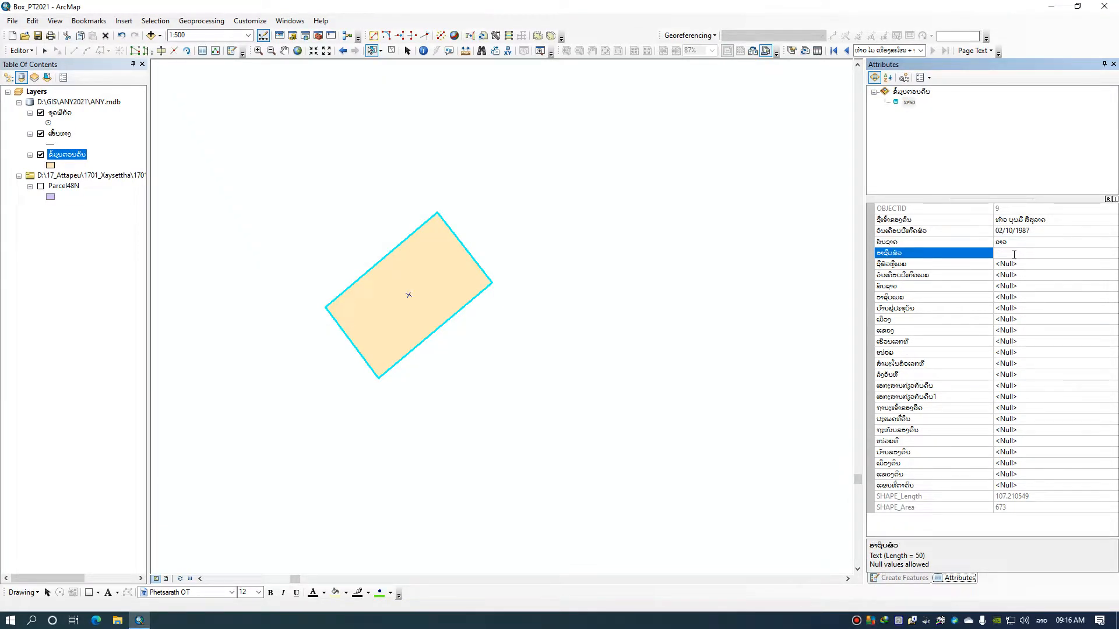
text(ພະນັກງານ)
Append a plus sign and the wife's full name, with the title ນາງ, to the landowner name
click(1012, 266)
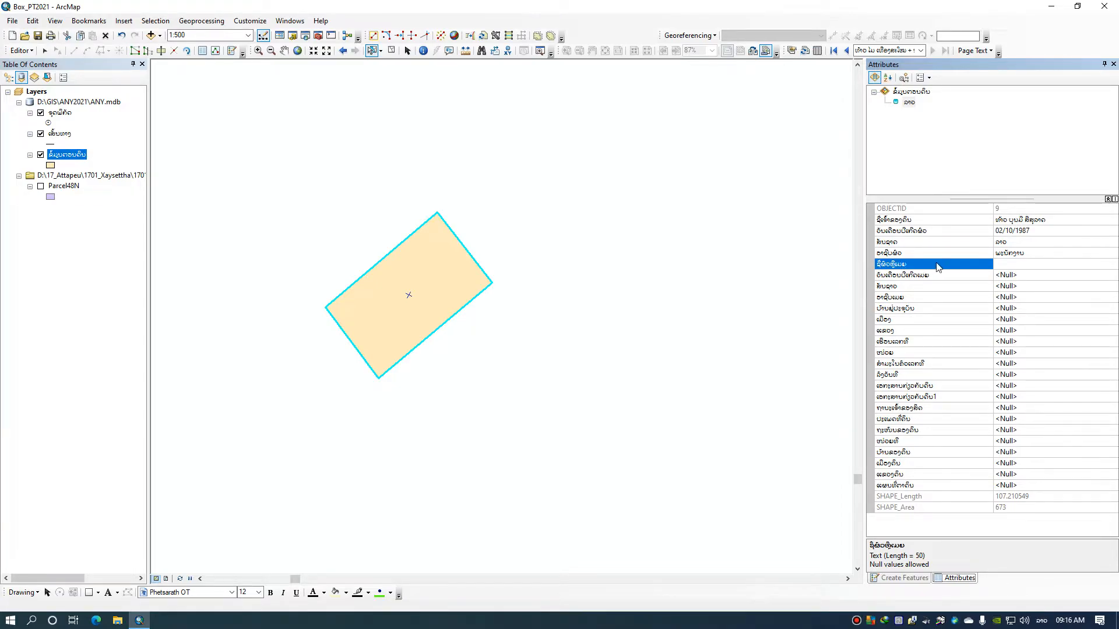
click(1068, 220)
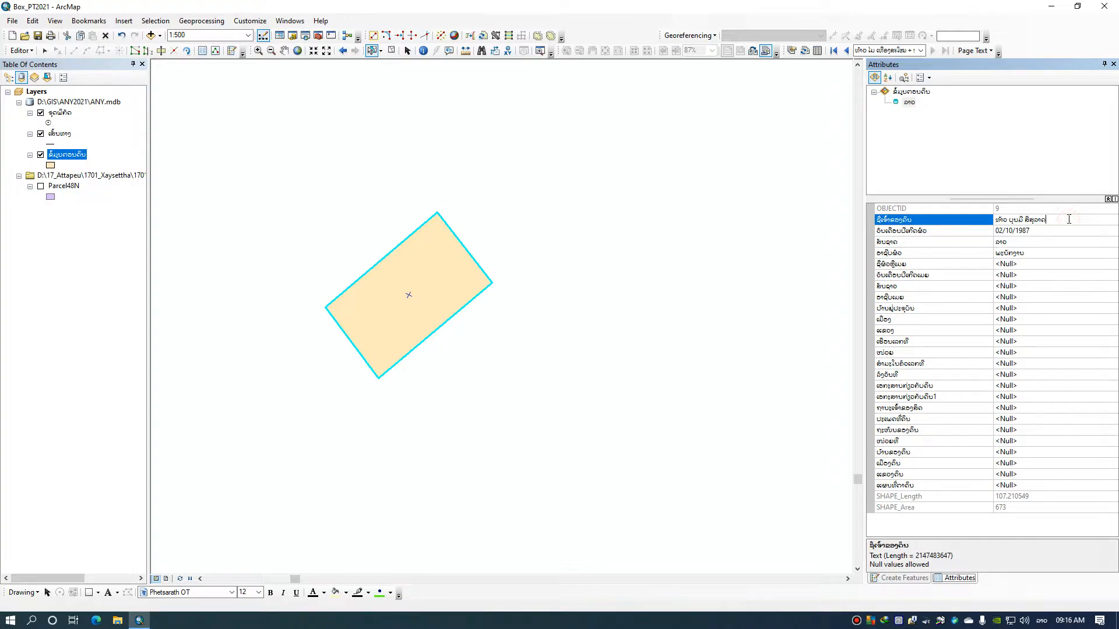
Enter the wife's date of birth, nationality ລາວ and occupation ພະນັກງານ in the parcel's attributes
click(1002, 276)
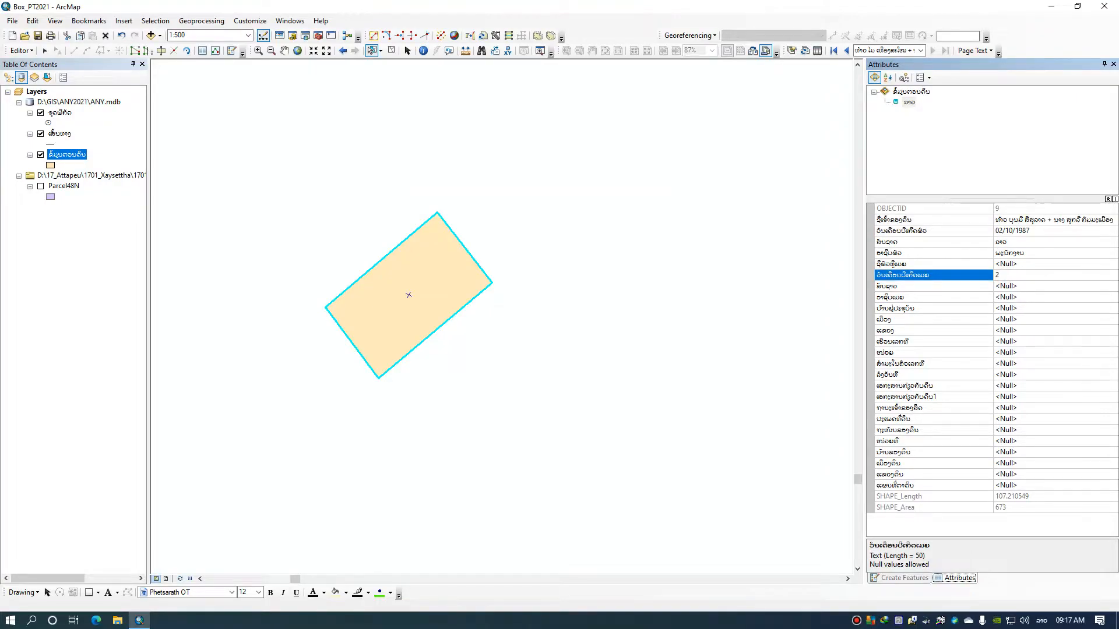
text(21/03/1987)
click(1014, 286)
text(ລາວ)
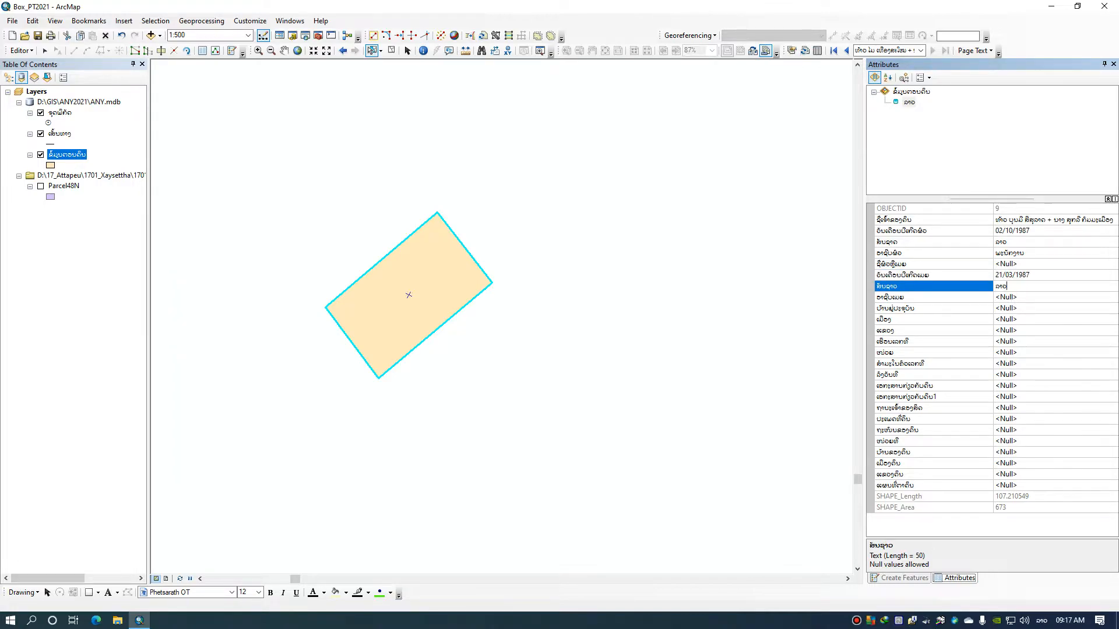
click(1018, 297)
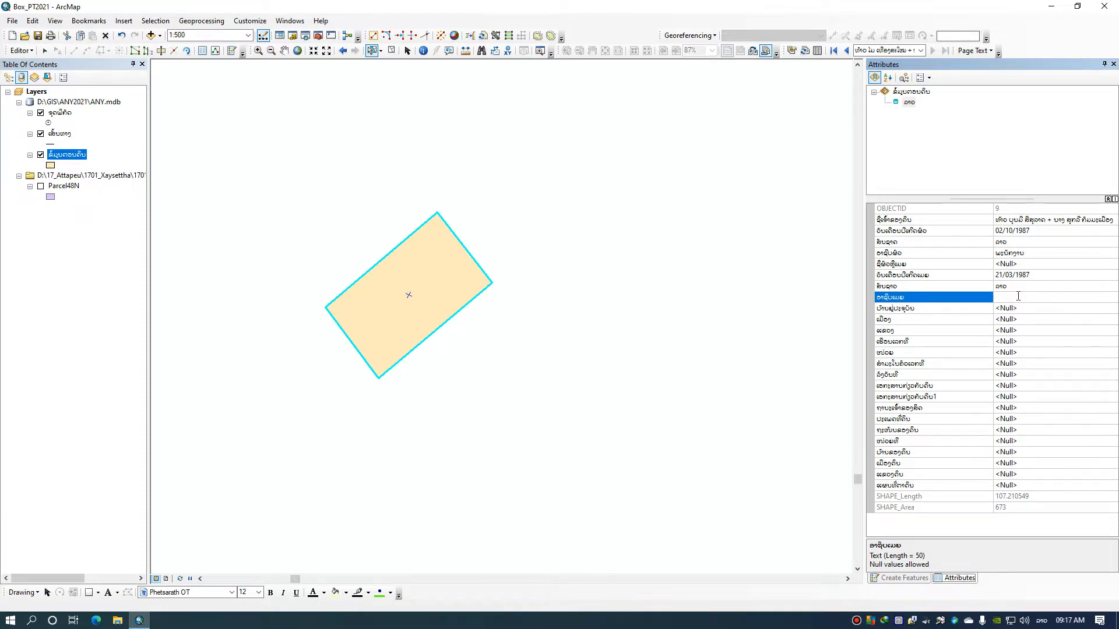
text(ພະນັກງານ)
Fill in the owners' current village, district and province of residence
click(1015, 308)
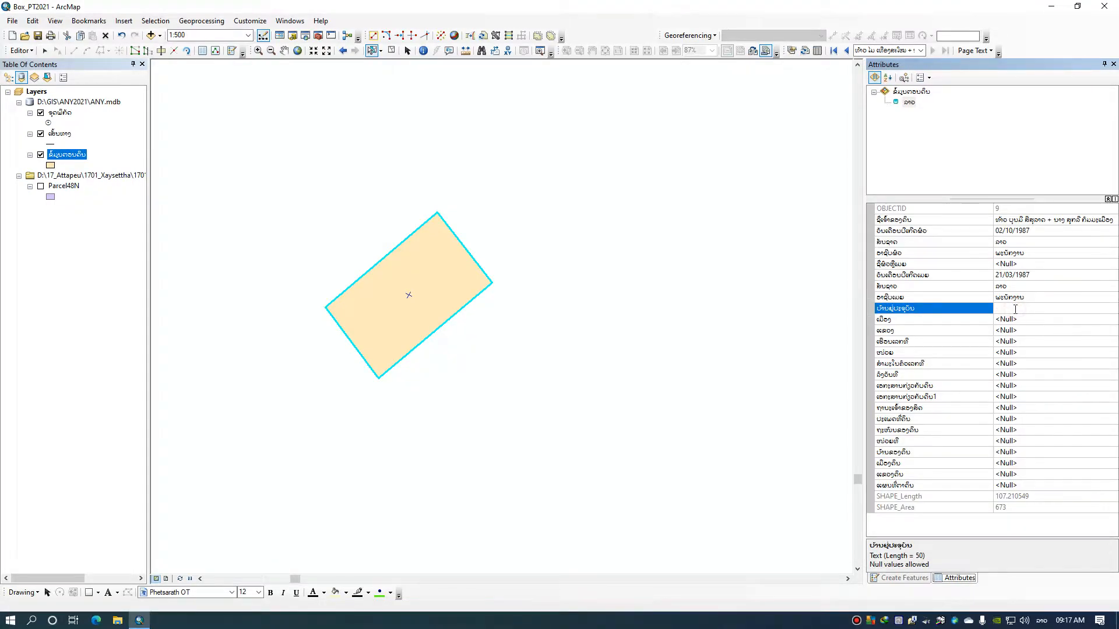
click(1017, 321)
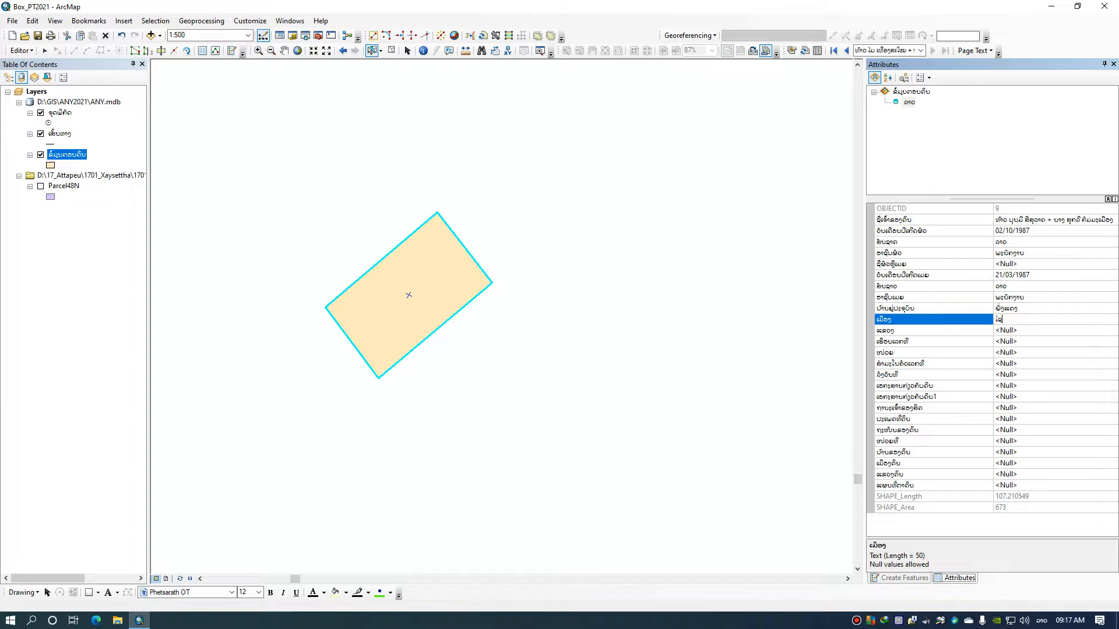
click(1018, 331)
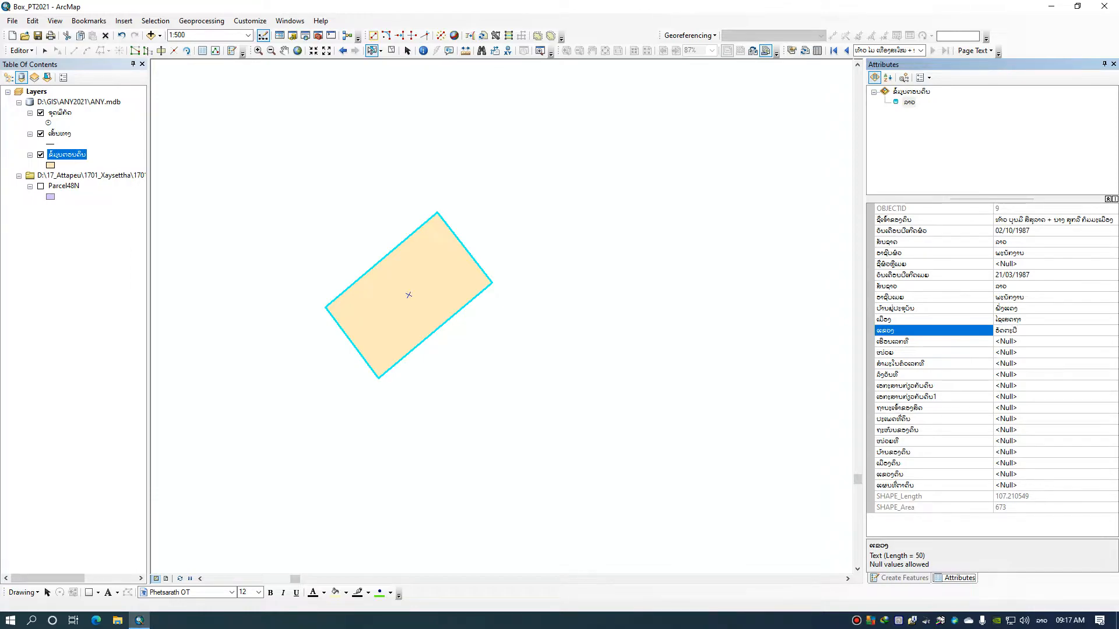
Fill in the owners' house number and residential unit number
click(1013, 342)
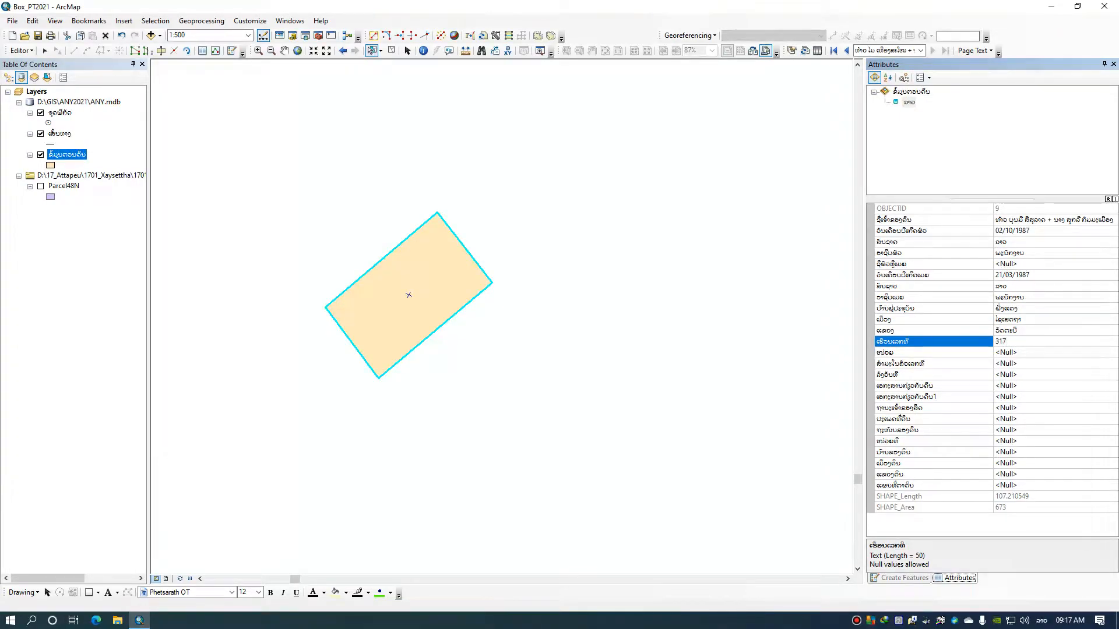
click(1014, 352)
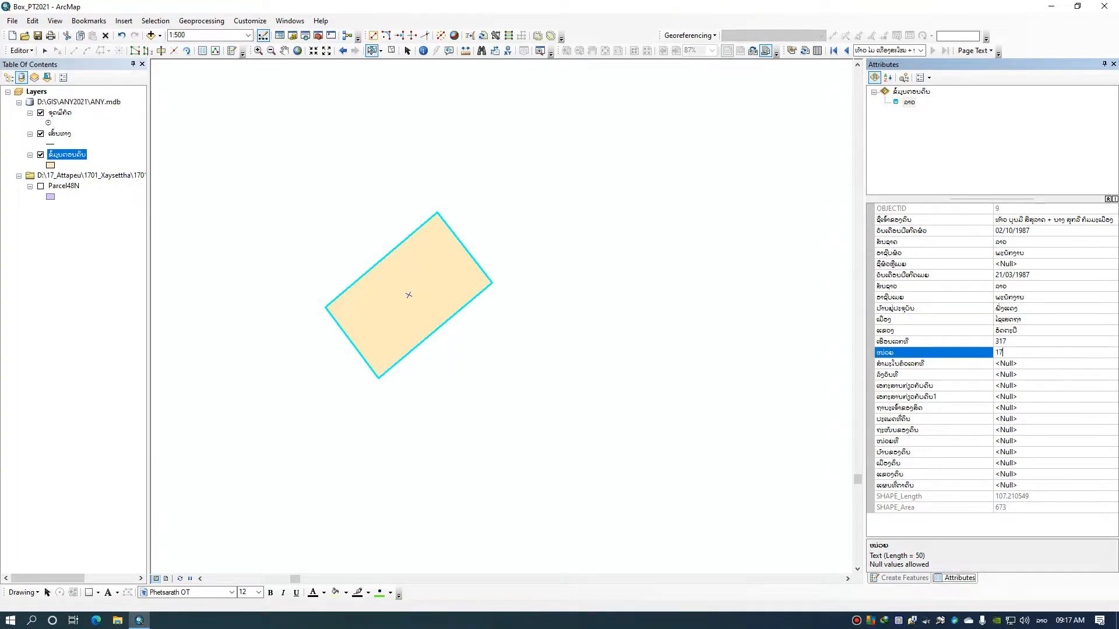
Enter the household register number and set its issue date to 15/05/2015
click(1011, 364)
click(1017, 374)
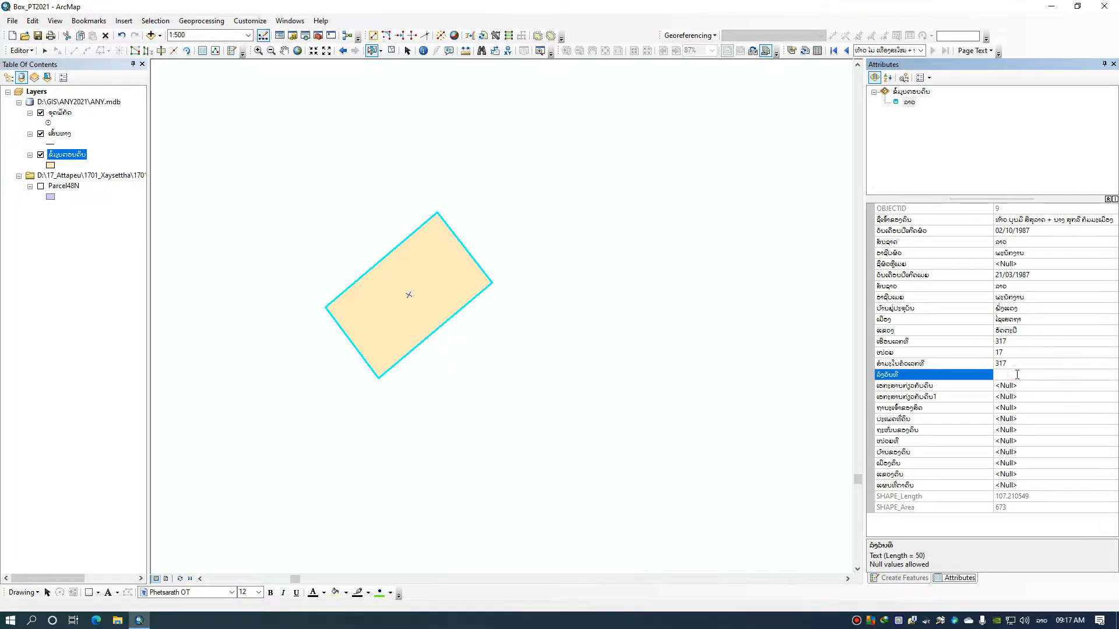
text(15/05/2015)
Enter the land document description starting ໄດ້ມາຈາກການຊື້ສິດນຳໃຊ້ທີ່ດິນ, including the supporting document's number and date
click(1010, 385)
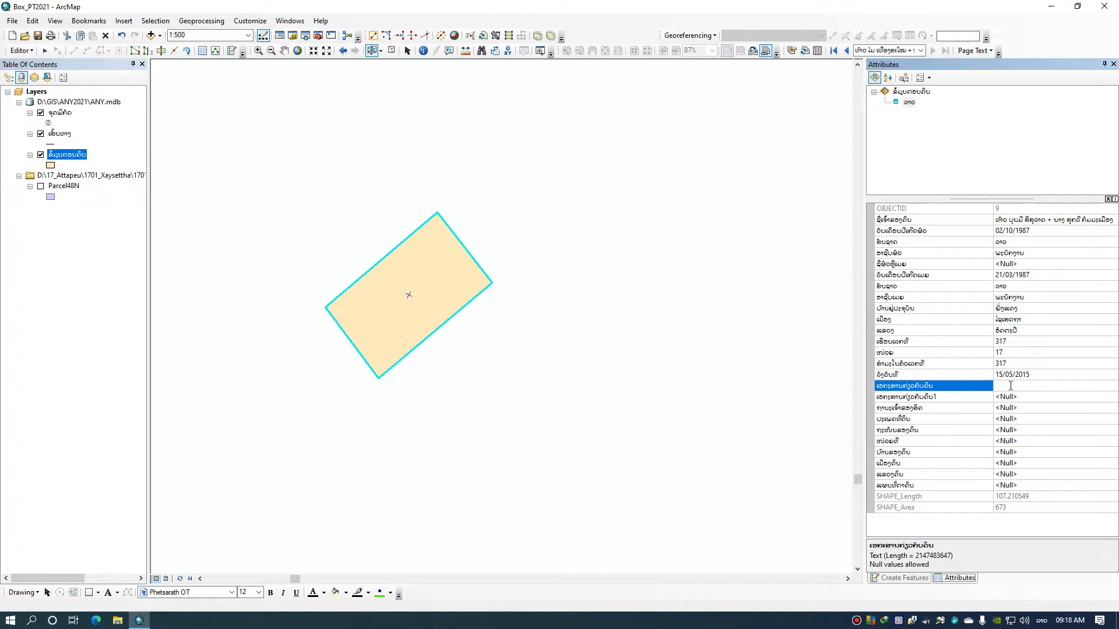
text(ໄດ້ມາຈ)
text(າກ)
text(ຊ້)
text(ທີ)
text(ບ)
text(ກຳມ)
text(ະສິດ)
text( ສະບັບ)
text(ເລກທີ)
text( 25)
text( ລົງວັນ)
text(30/0)
text(2/)
text(2020)
Fill in the ownership status as ສິນສົມສ້າງ and the land type as ປຸກສ້າງ : ທີ່ຢູ່ອາໄສ
click(1013, 408)
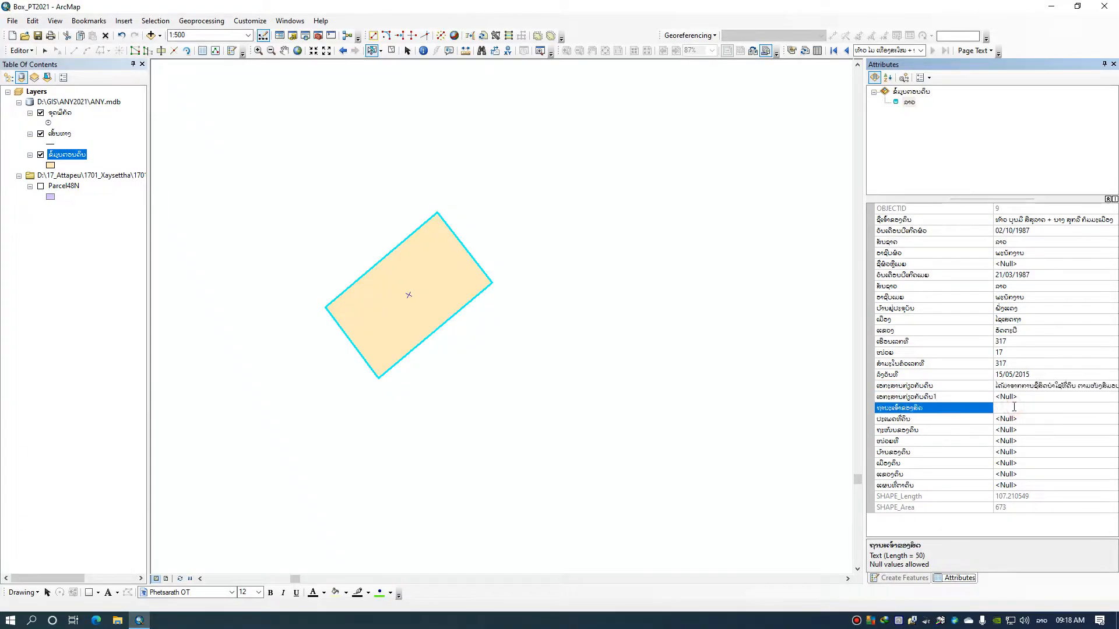
text(ດິນສ່ວນຕົວ)
click(1020, 421)
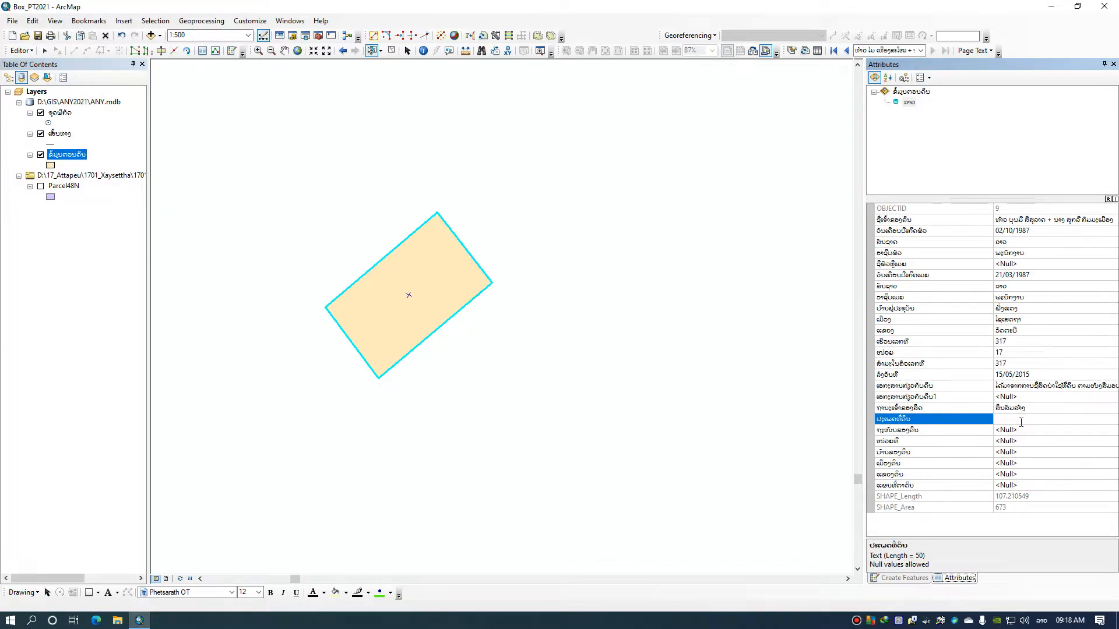
text(ບ)
text(ອາໃສ)
Fill in the parcel's location with road 18ເມ, unit 2 and village ຫາດຊາຍຂາວ
click(1017, 430)
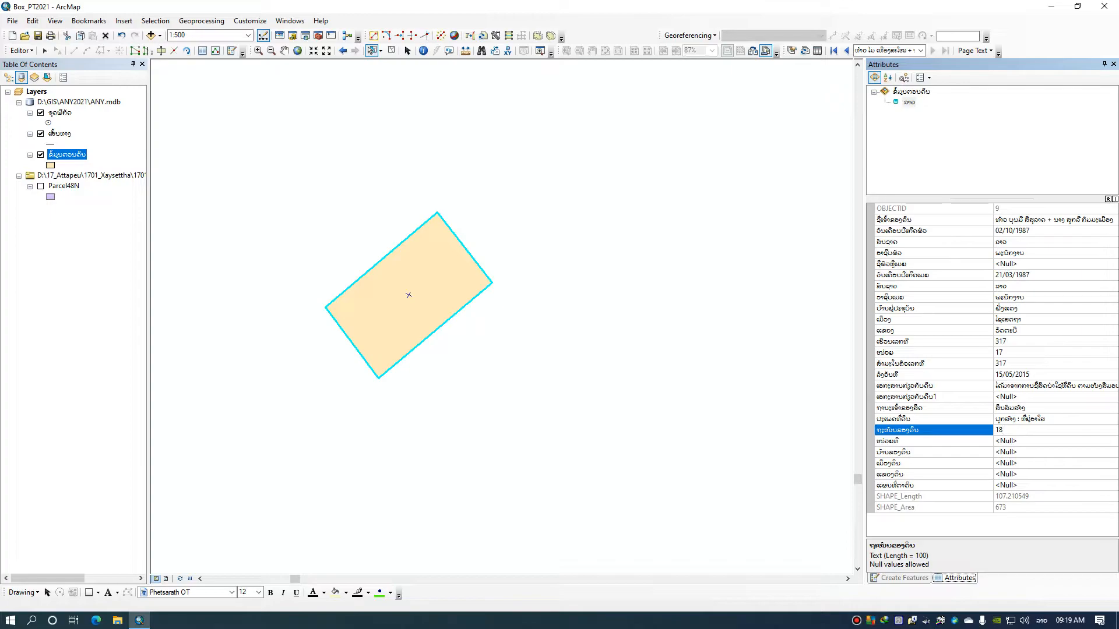
click(1019, 441)
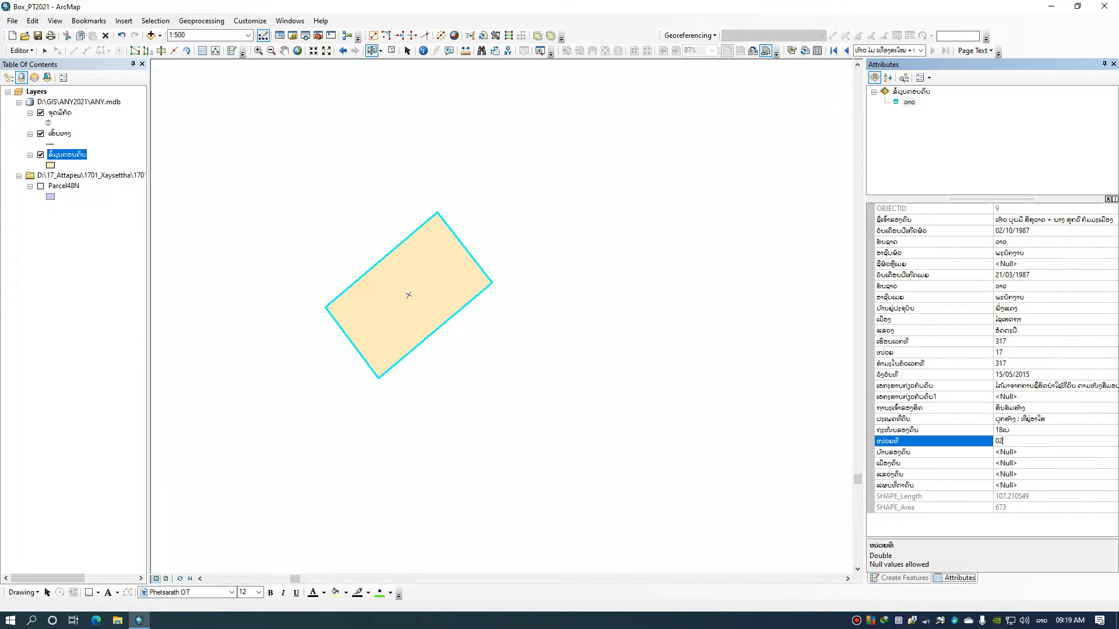
click(1022, 452)
text(ບ້)
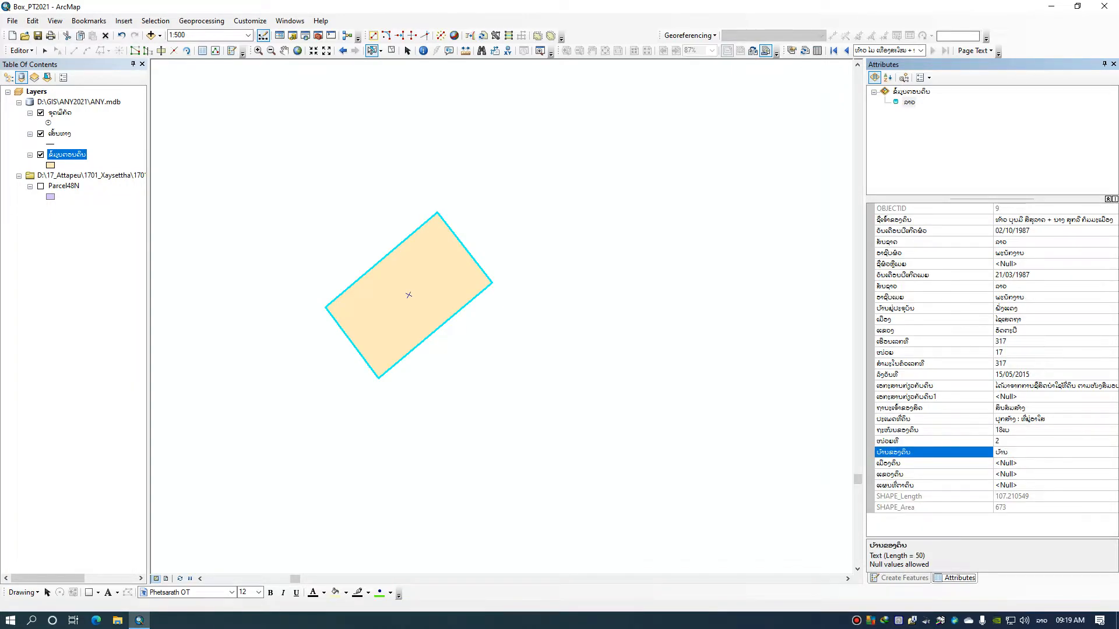
key(BackSpace)
text(ຫາດຊາຍຂາວ)
Set the parcel's district to ໄຊເສດຖາ and its province to ອັດຕະປື
click(1040, 462)
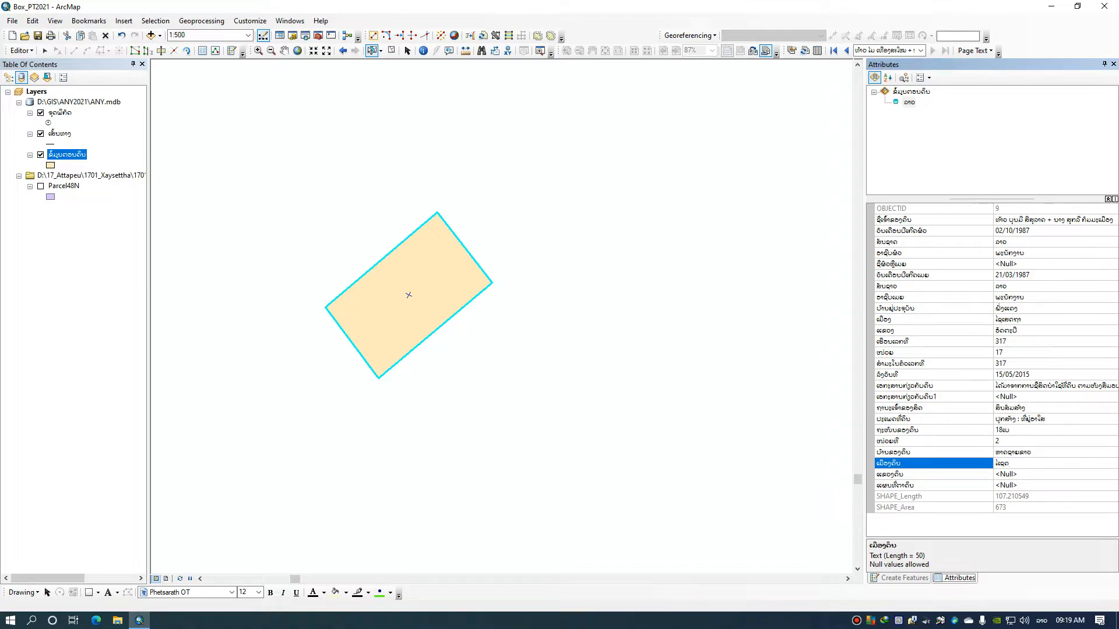
key(BackSpace)
key(BackSpace)
click(1041, 477)
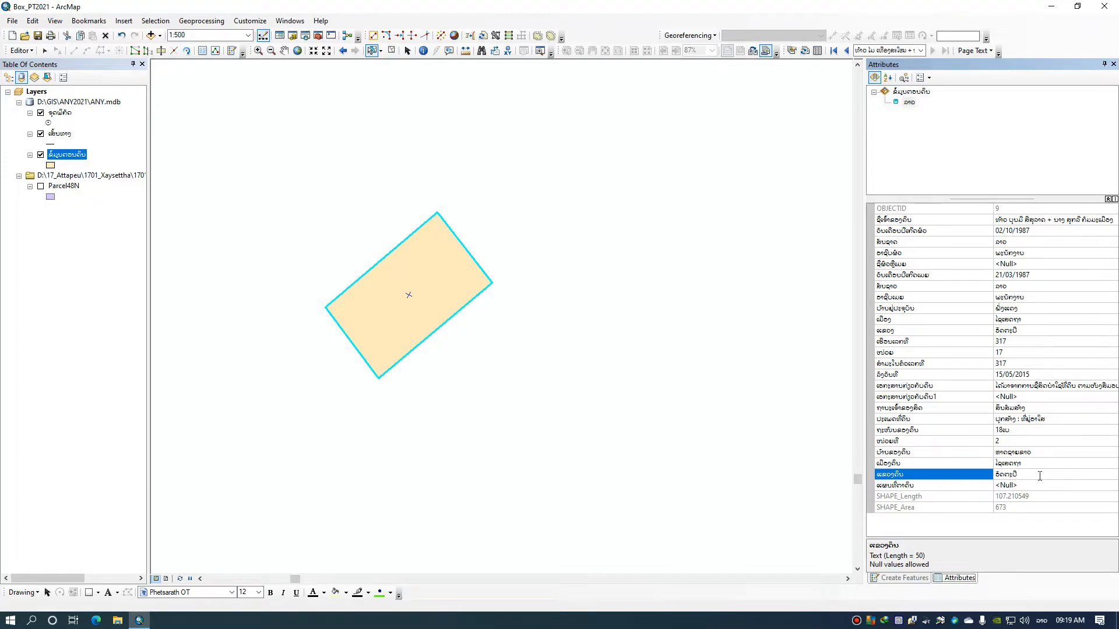
Enter A-708-638 as the parcel's cadastral map sheet number
click(1016, 487)
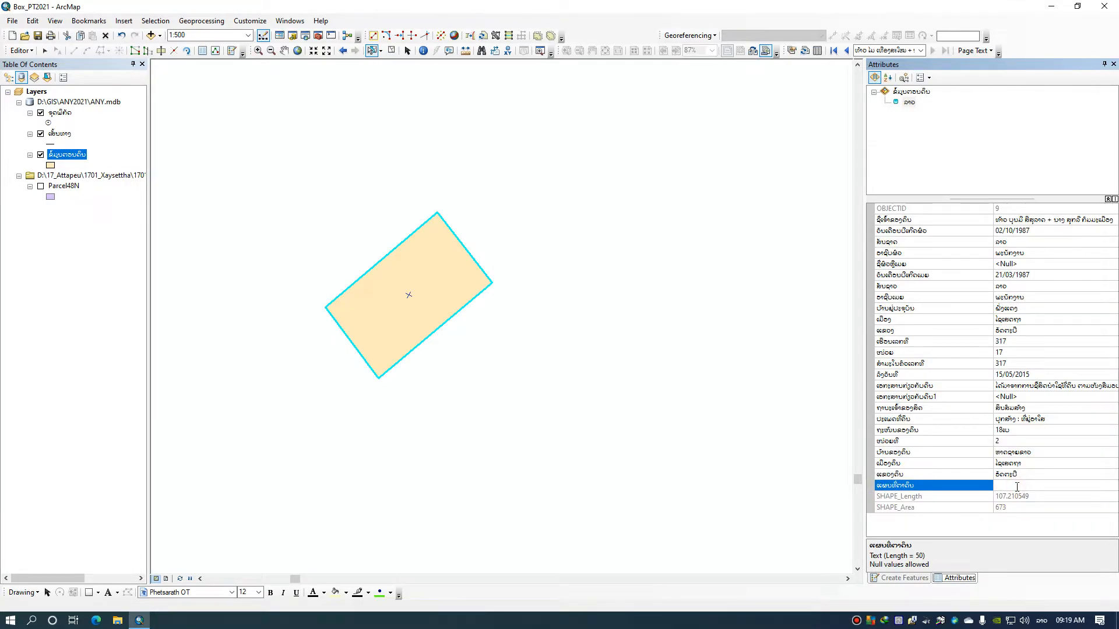
key(alt+shift)
text(A-708-638)
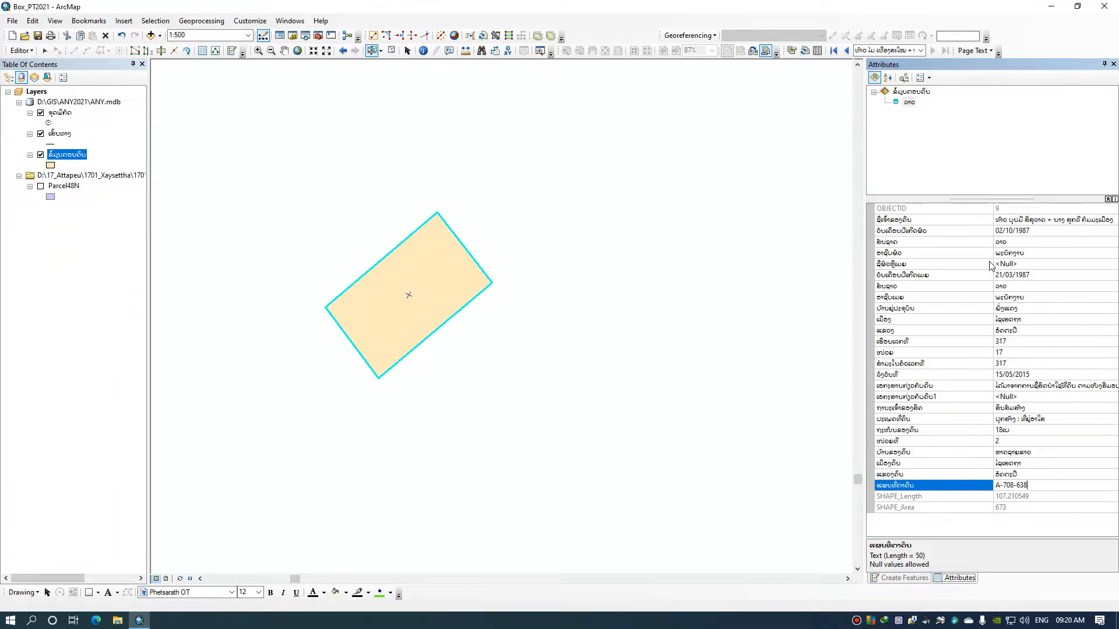
Stop the editing session and save the parcel's edits
click(32, 51)
click(39, 77)
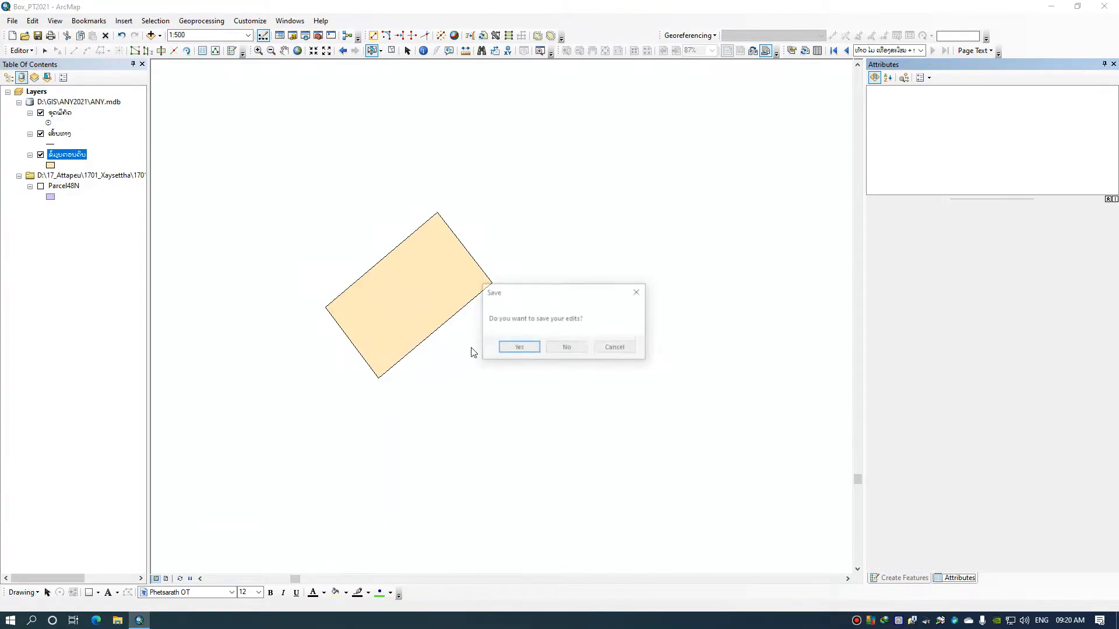
click(514, 347)
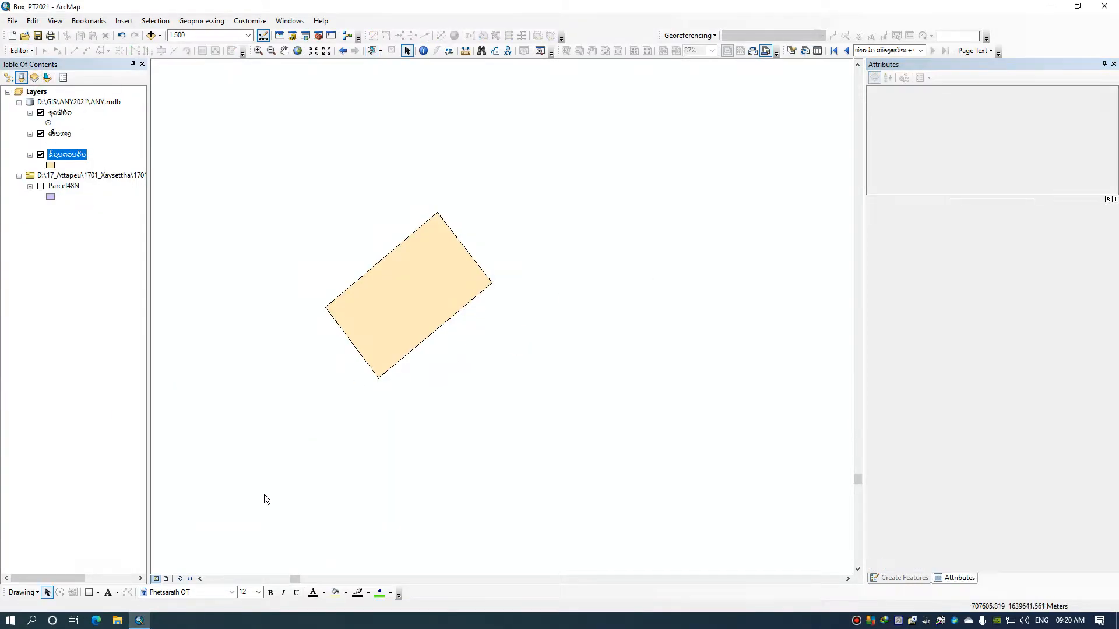
Switch to the layout view and check the land certificate on the first and last Data Driven Pages
click(166, 579)
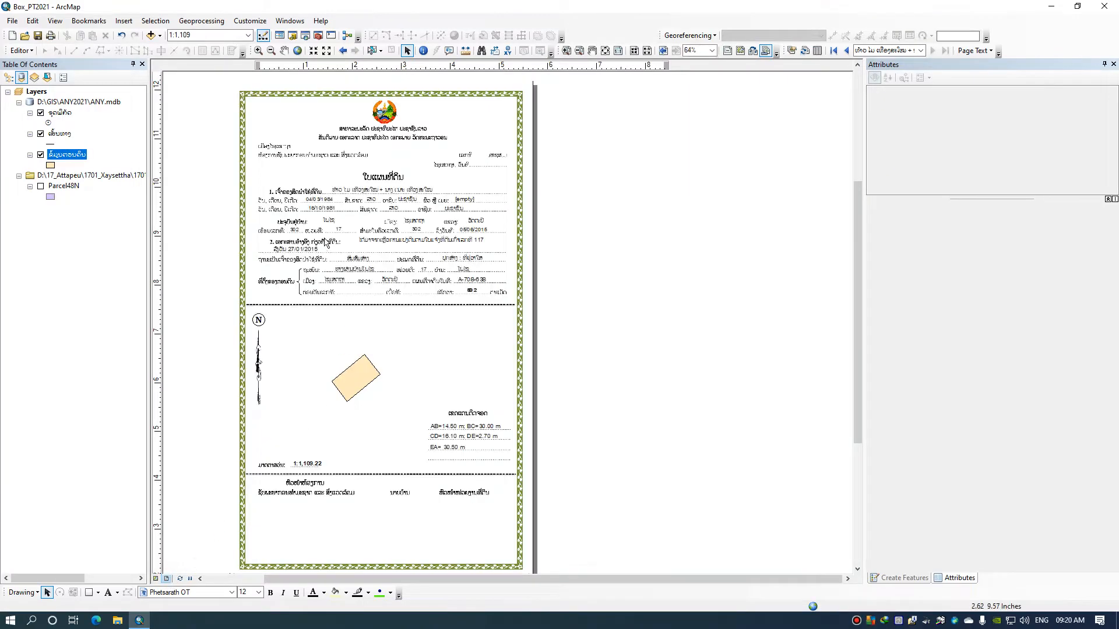
scroll(393, 230, up, 2)
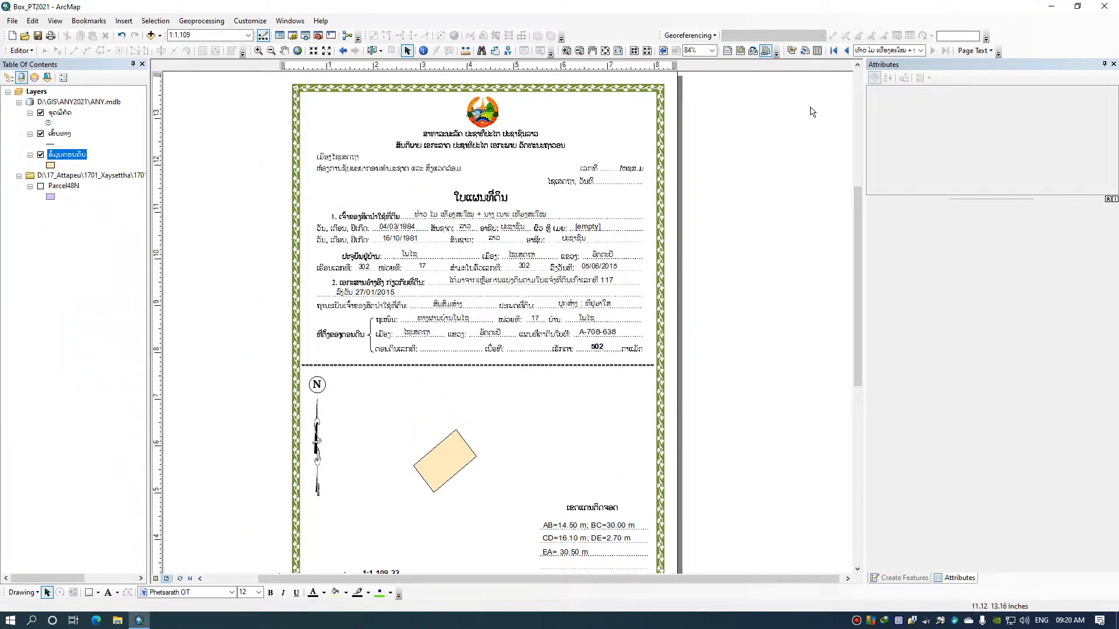
click(835, 52)
click(945, 52)
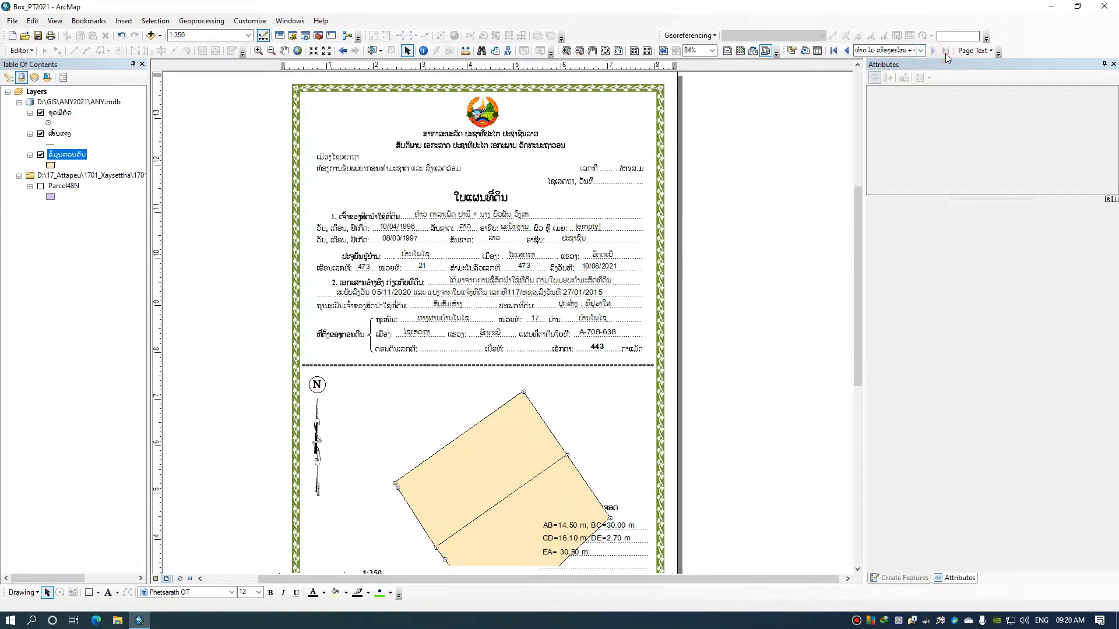
Check the parcel records in the ຂໍ້ມູນຕອນດິນ attribute table, close it and look through the end pages again
click(817, 51)
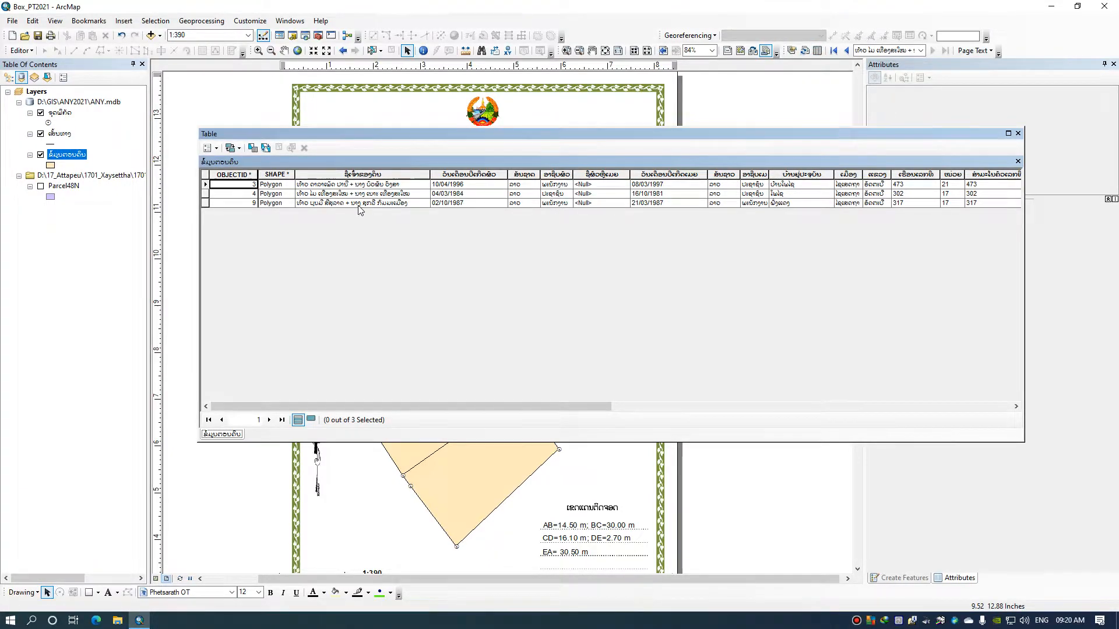
click(1018, 134)
click(834, 52)
click(945, 53)
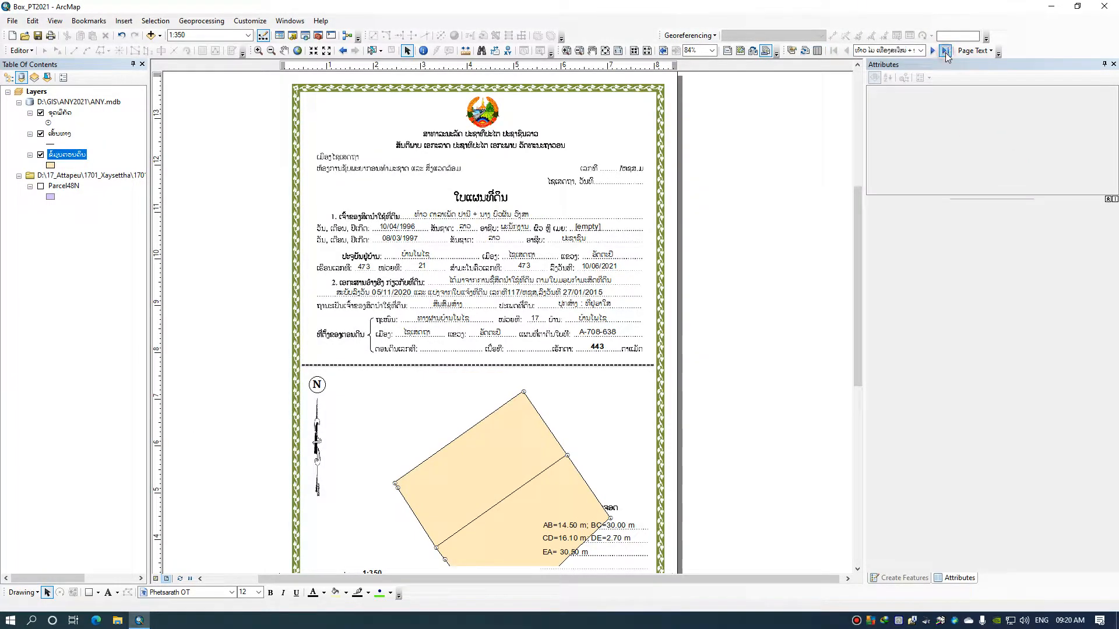
Refresh the Data Driven Pages and bring up the new parcel's certificate page for review
click(804, 51)
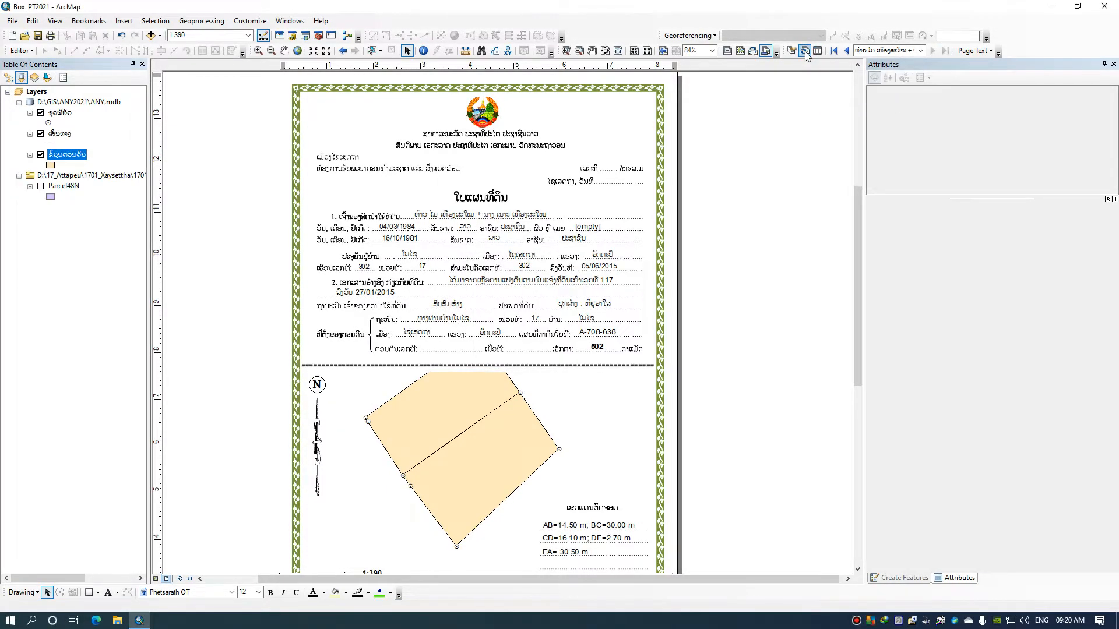
click(837, 52)
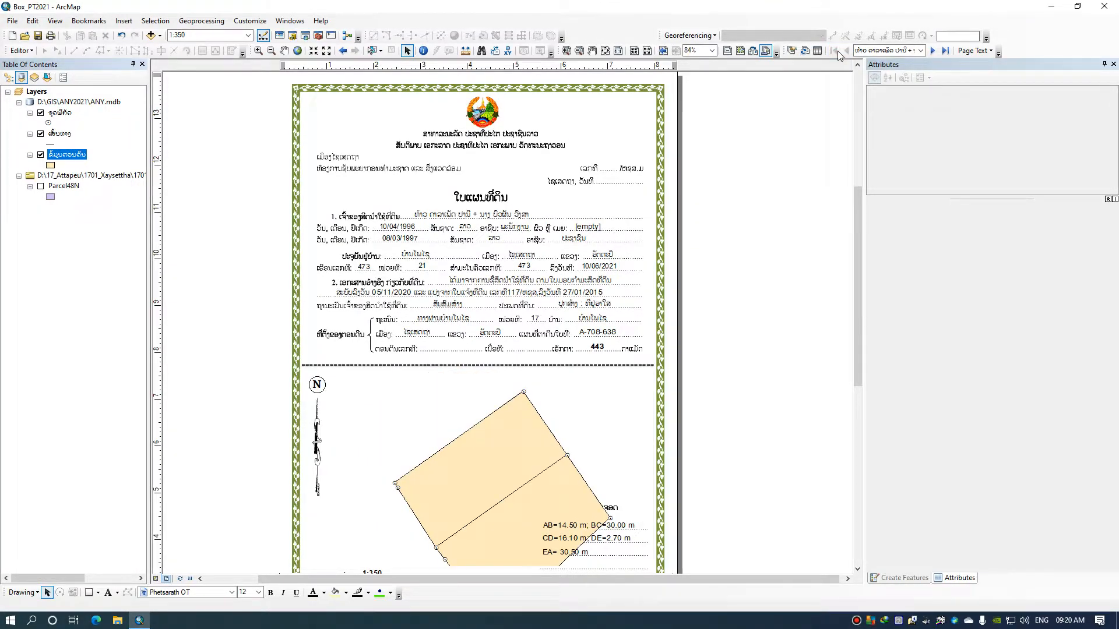
click(945, 51)
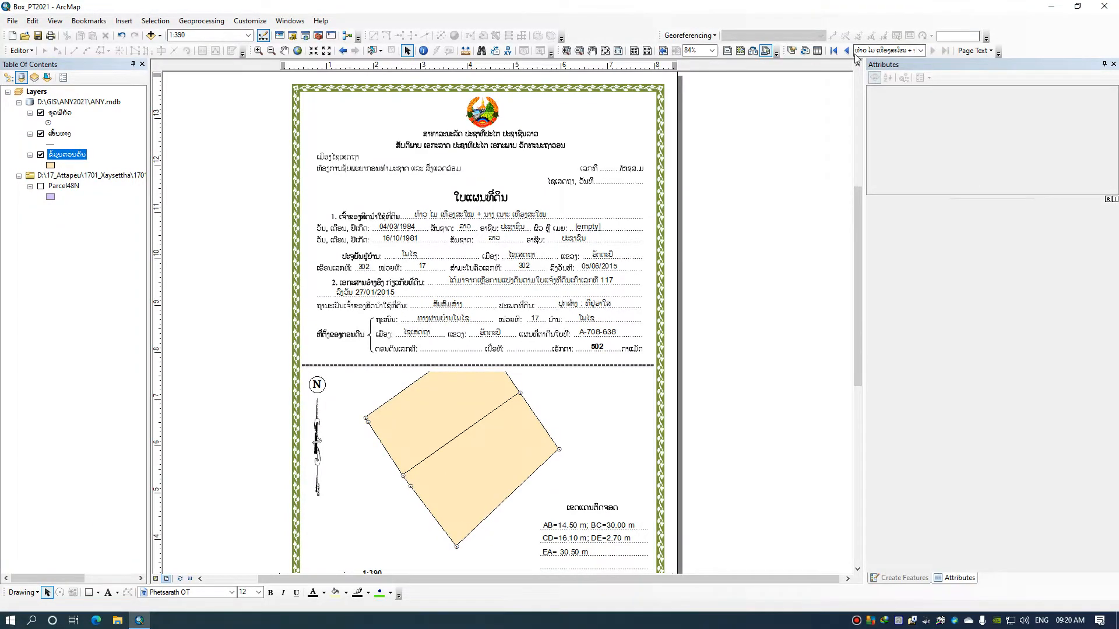
click(804, 51)
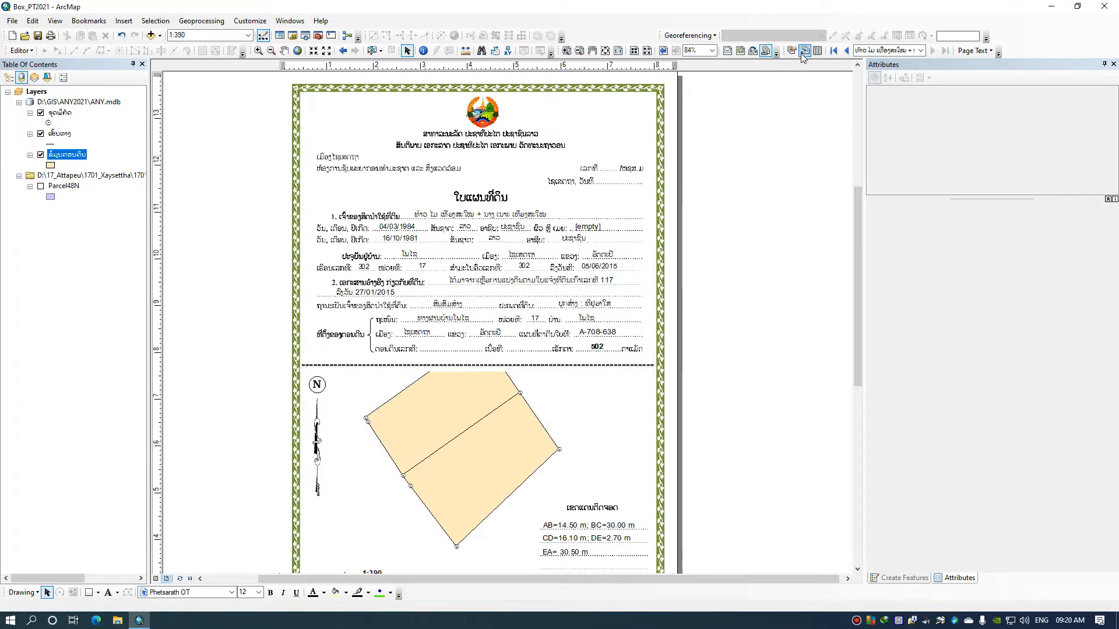
click(847, 51)
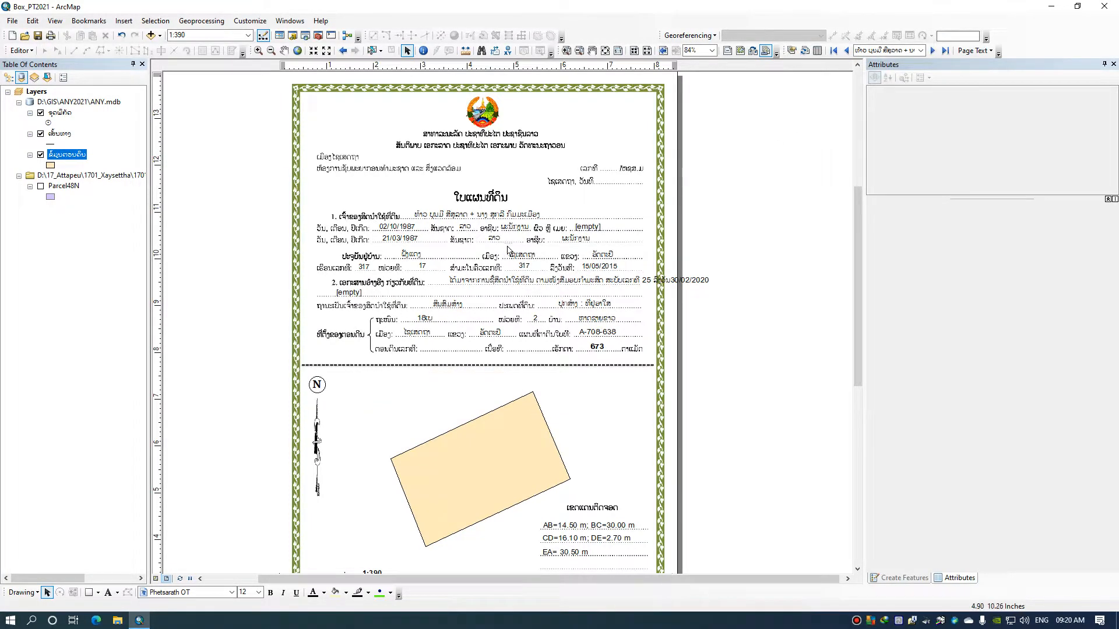
scroll(477, 227, up, 1)
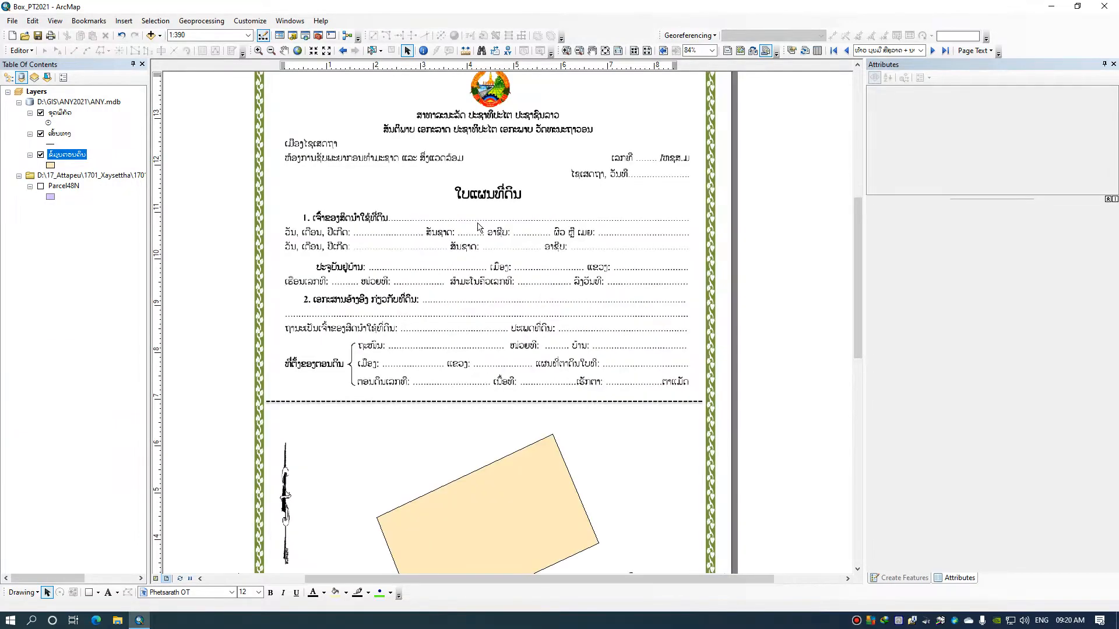
scroll(549, 300, up, 1)
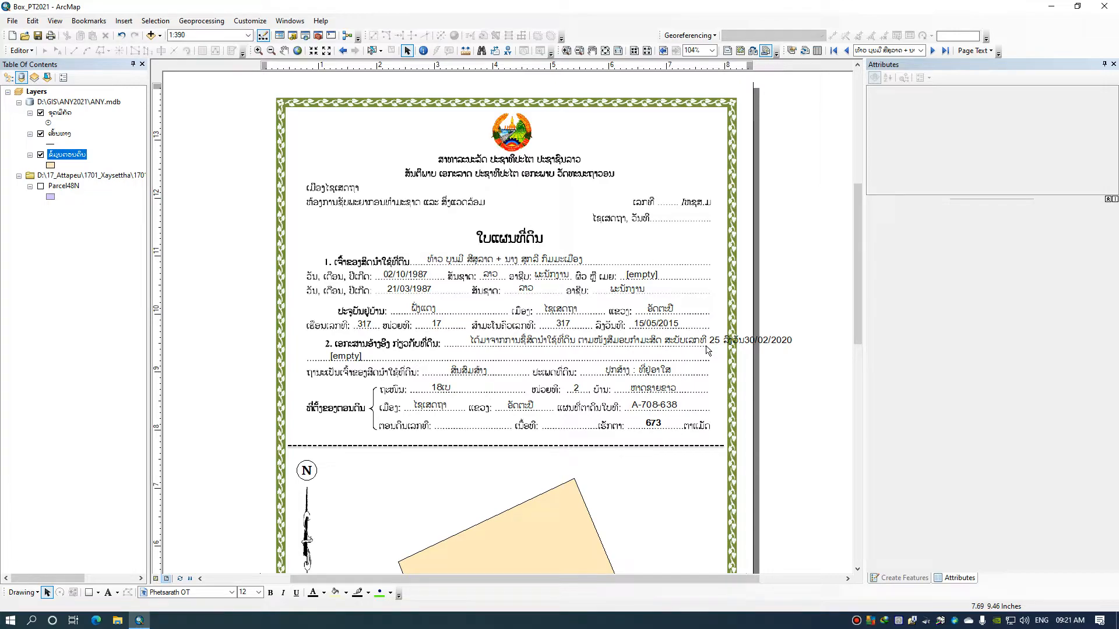
drag(708, 350, 650, 269)
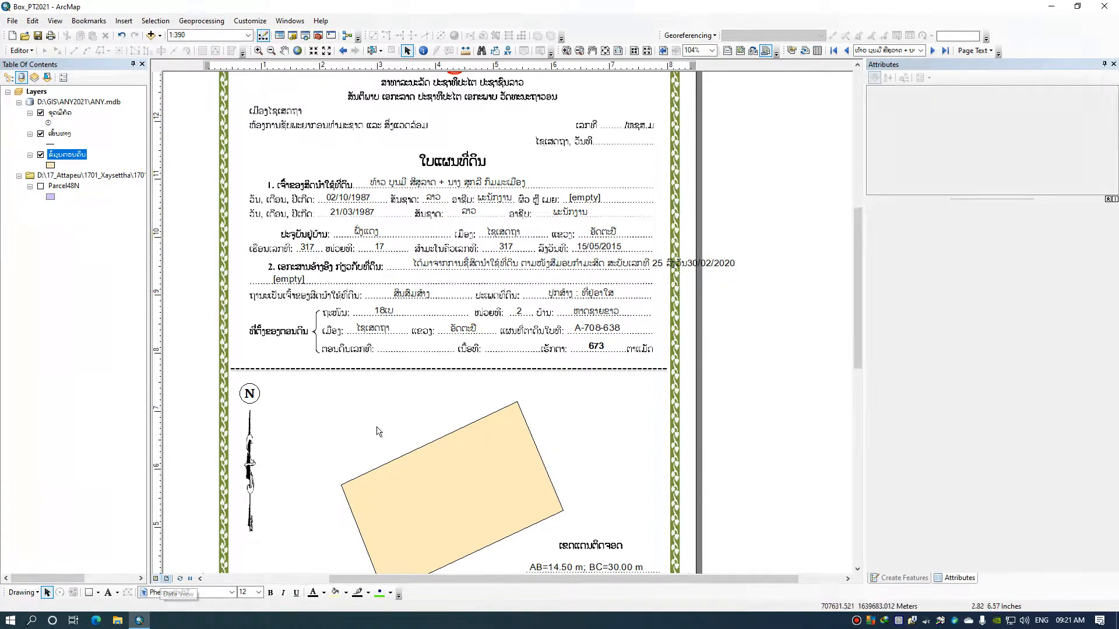
Inspect the properties of the land document's dynamic text on the certificate and close them without changes
right_click(467, 265)
click(502, 463)
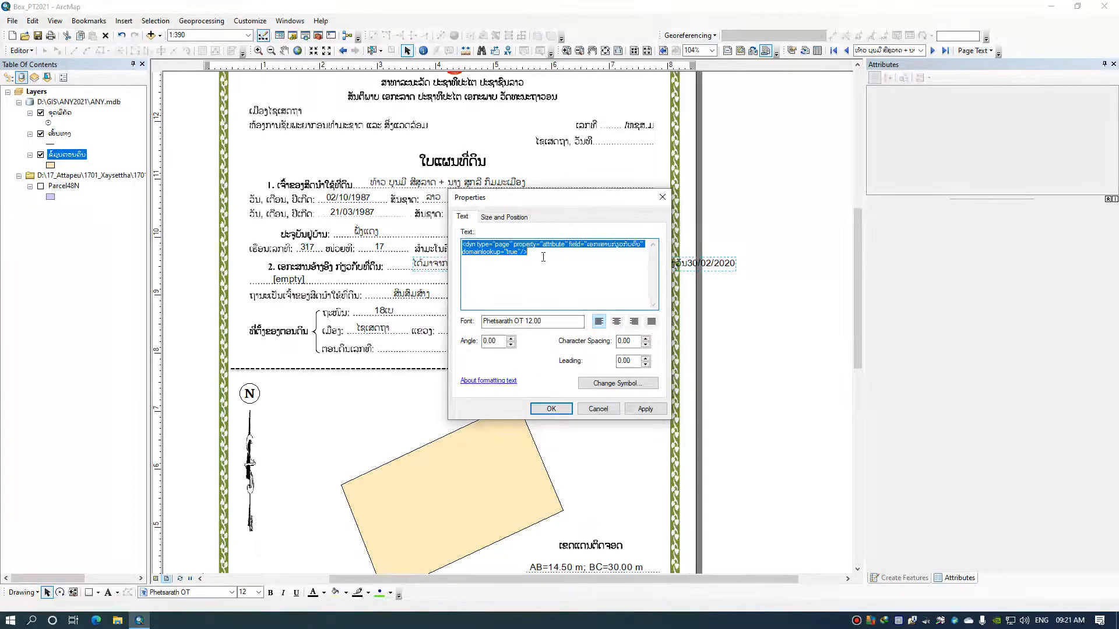
click(598, 409)
click(778, 388)
Return to the data view, select the parcel and start editing the ຂໍ້ມູນຕອນດິນ layer
click(156, 579)
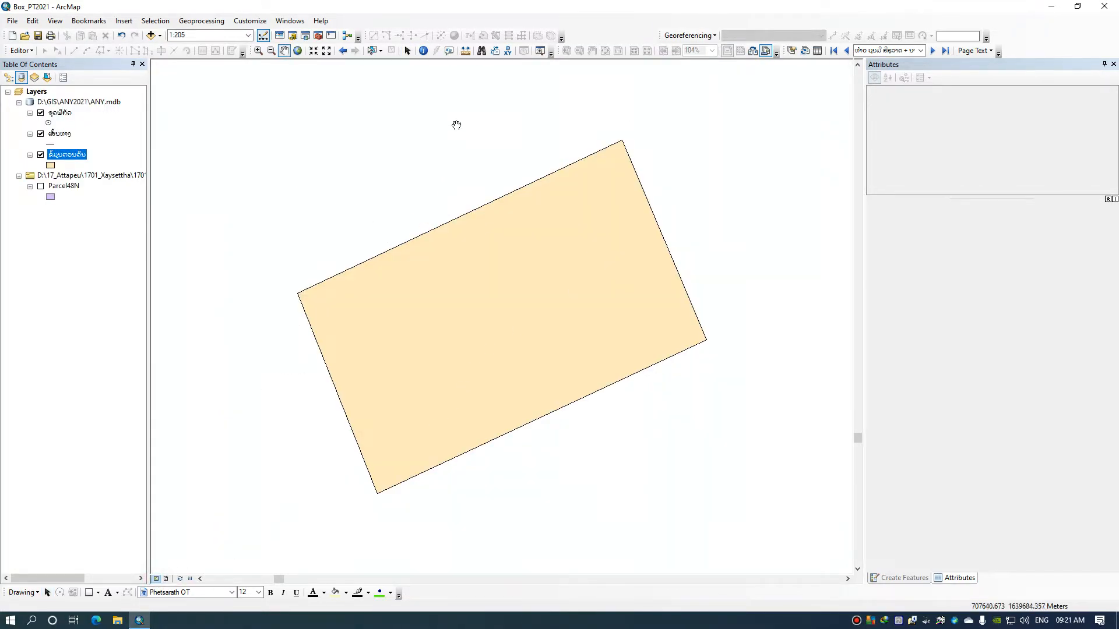
click(371, 50)
drag(526, 238, 474, 170)
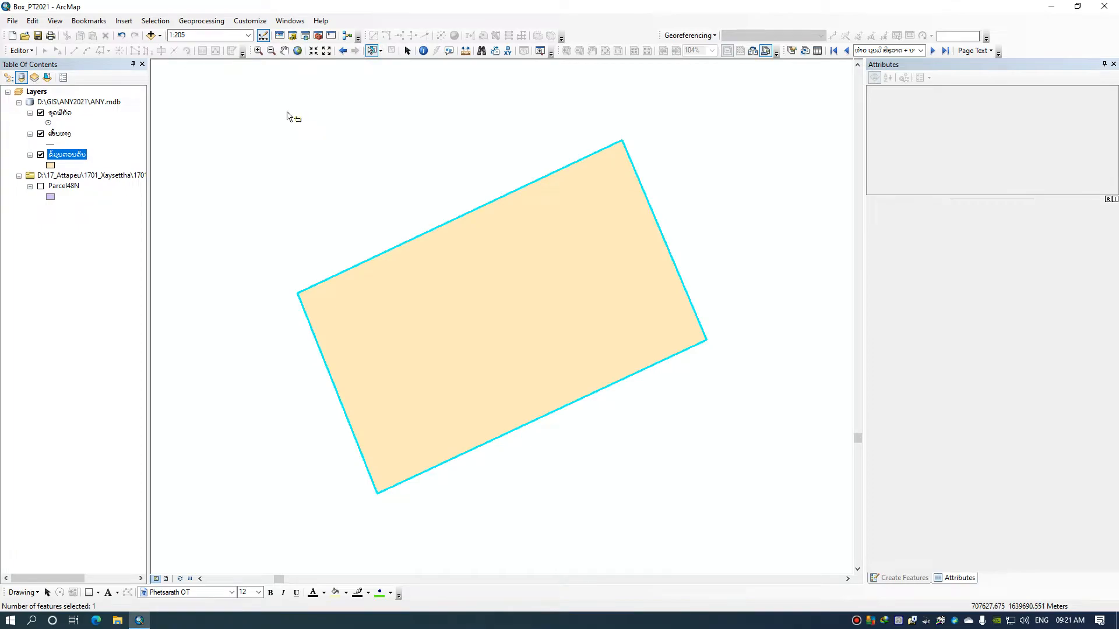
click(21, 51)
click(35, 66)
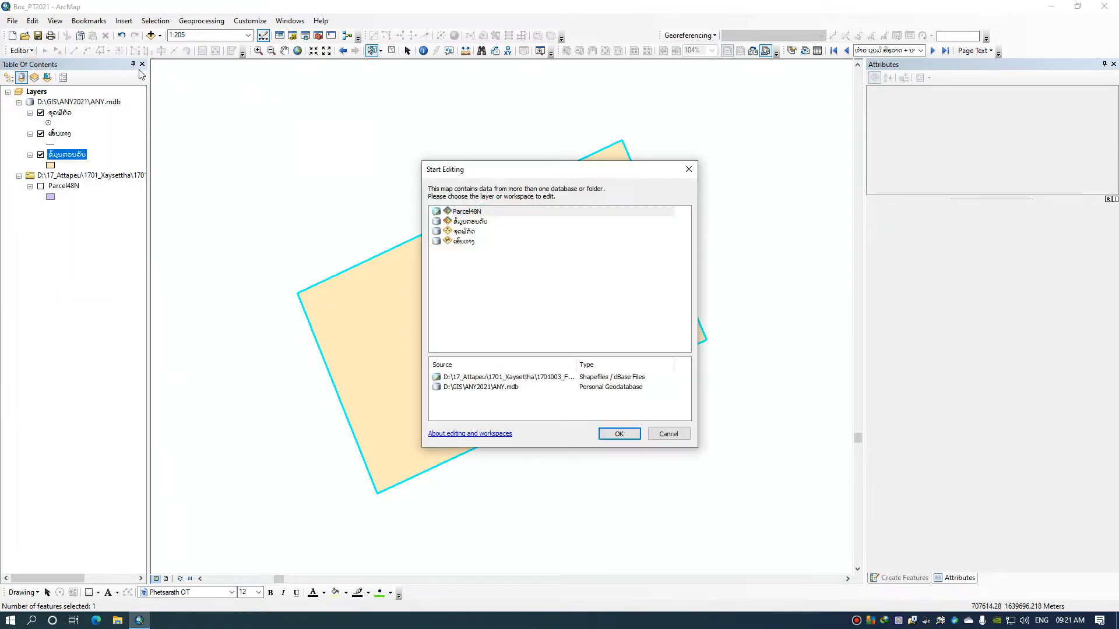
click(484, 222)
click(619, 434)
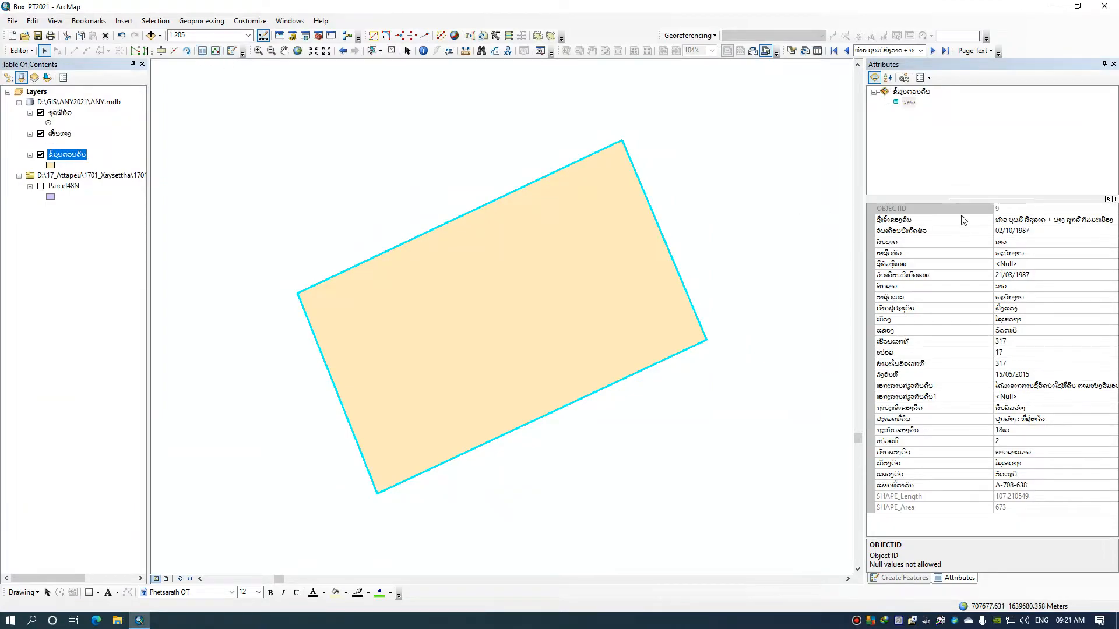
Move the document number and date from the end of ເອກະສານກ່ຽວກັບດິນ into the ເອກະສານກ່ຽວກັບດິນ1 field
click(1043, 384)
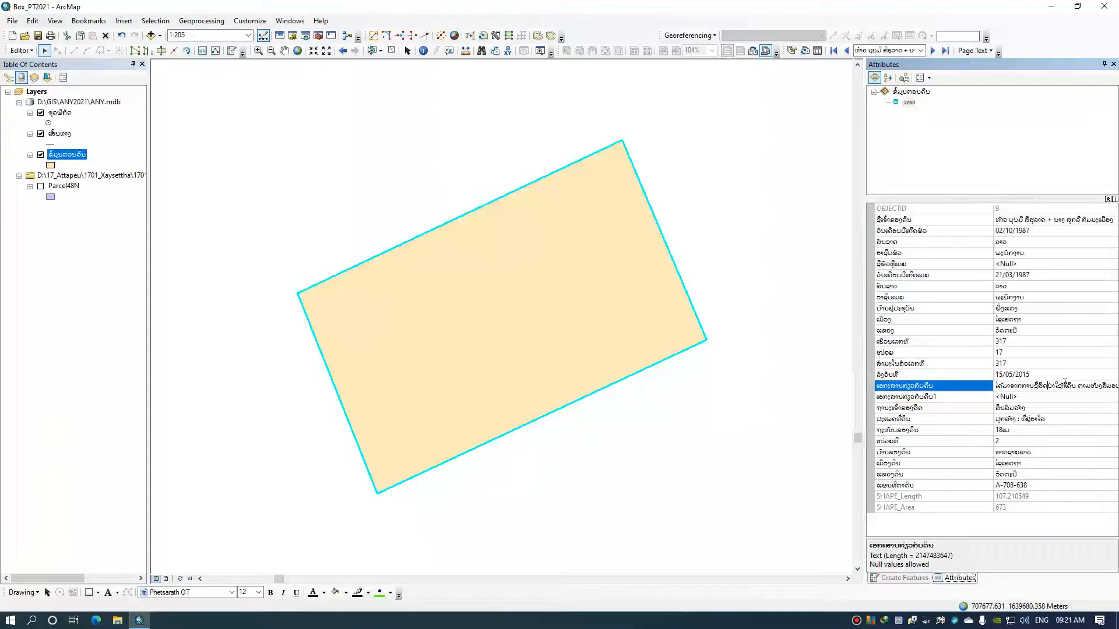
key(Right)
key(Right)
key(Right)
key(Right)
key(Right)
key(Right)
key(Right)
key(Right)
key(Right)
key(Right)
key(Right)
key(Right)
key(Right)
key(Right)
key(Right)
key(Right)
key(Right)
key(Right)
key(Right)
key(Right)
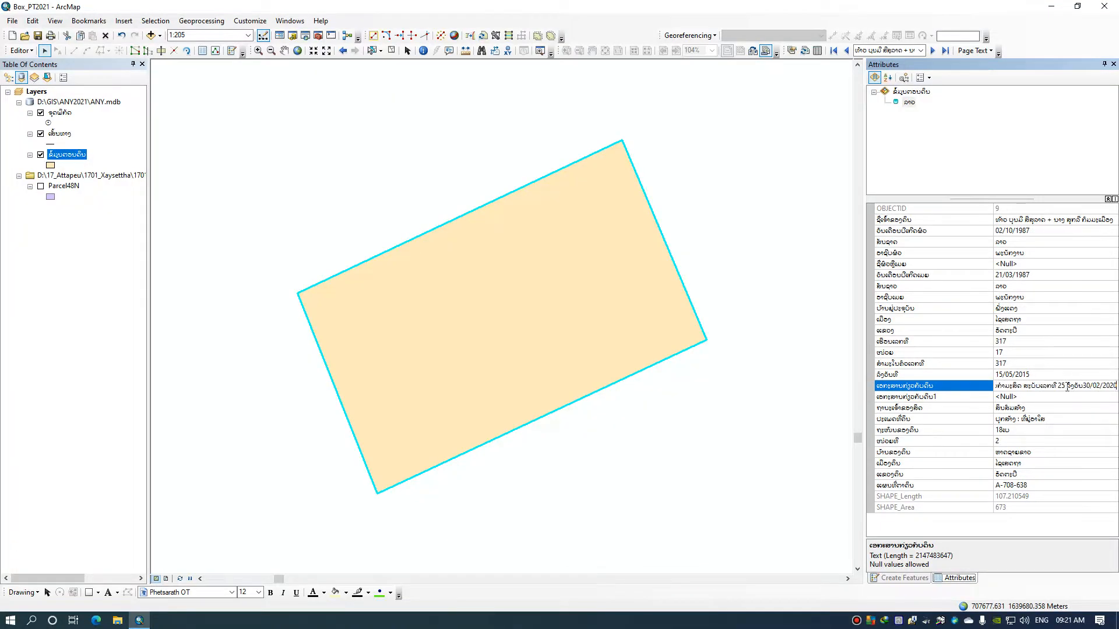
drag(1058, 386, 1117, 385)
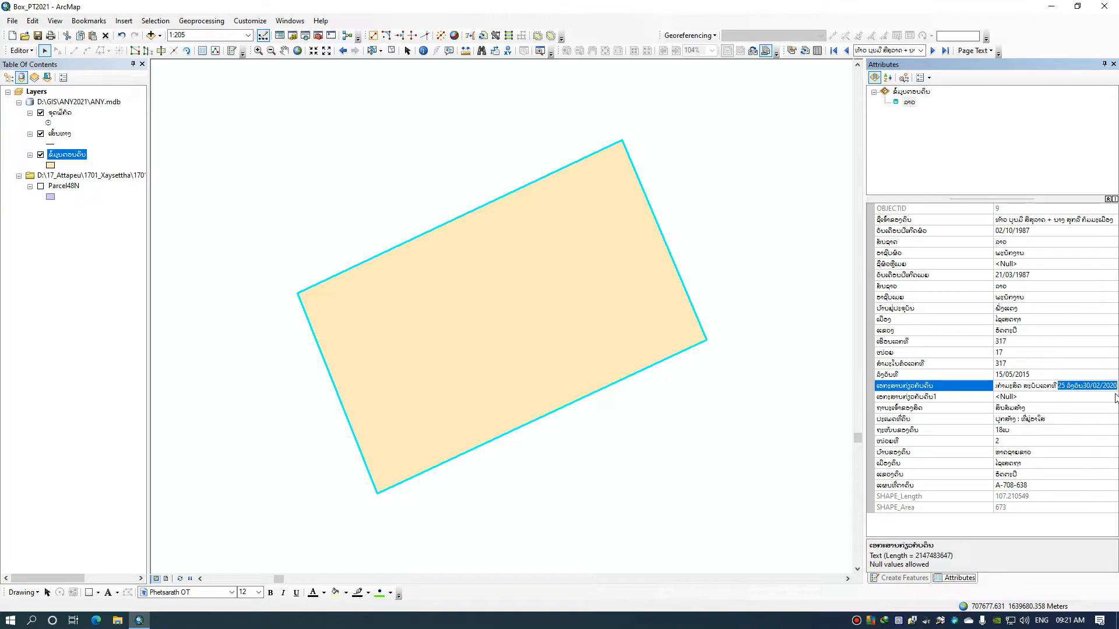
right_click(1083, 387)
click(1017, 411)
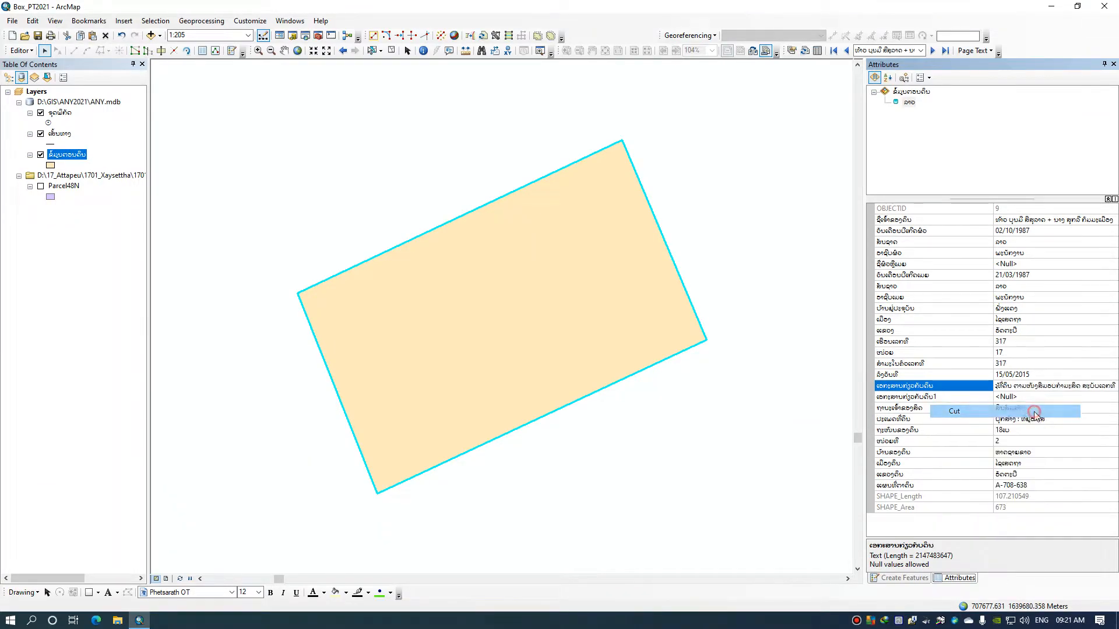
click(1019, 397)
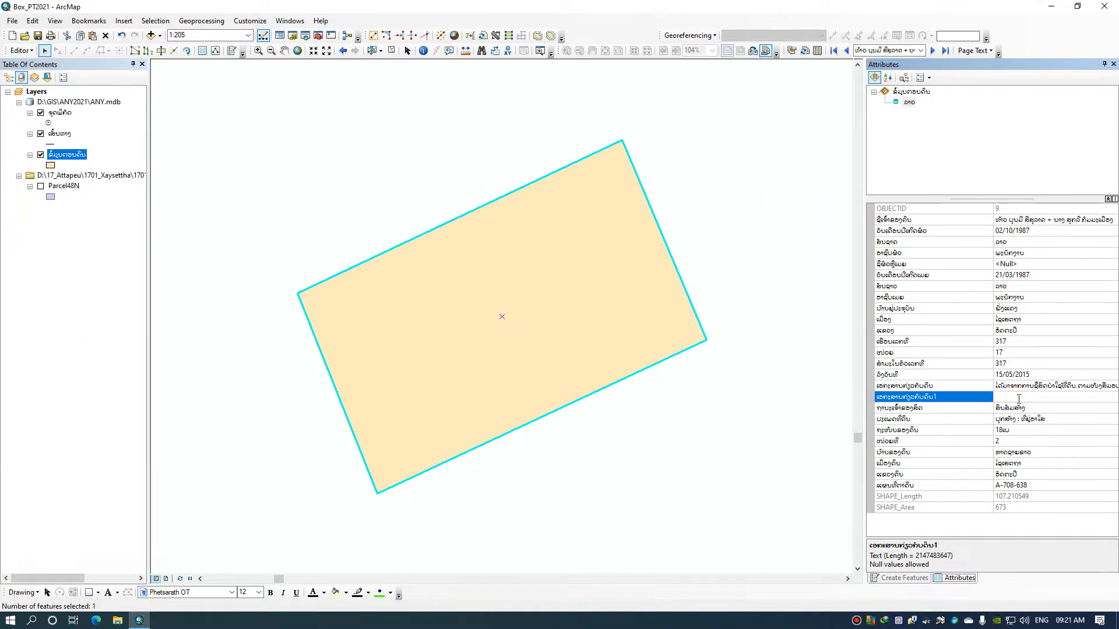
key(ctrl+v)
Insert a slash, the document's abbreviation code and a comma after the document number in ເອກະສານກ່ຽວກັບດິນ1
click(1002, 397)
text(/ ຈ)
key(BackSpace)
key(alt+shift)
text(ບປ)
text(,)
Save the parcel's attribute edits, stop editing and return to the certificate's layout view
click(22, 51)
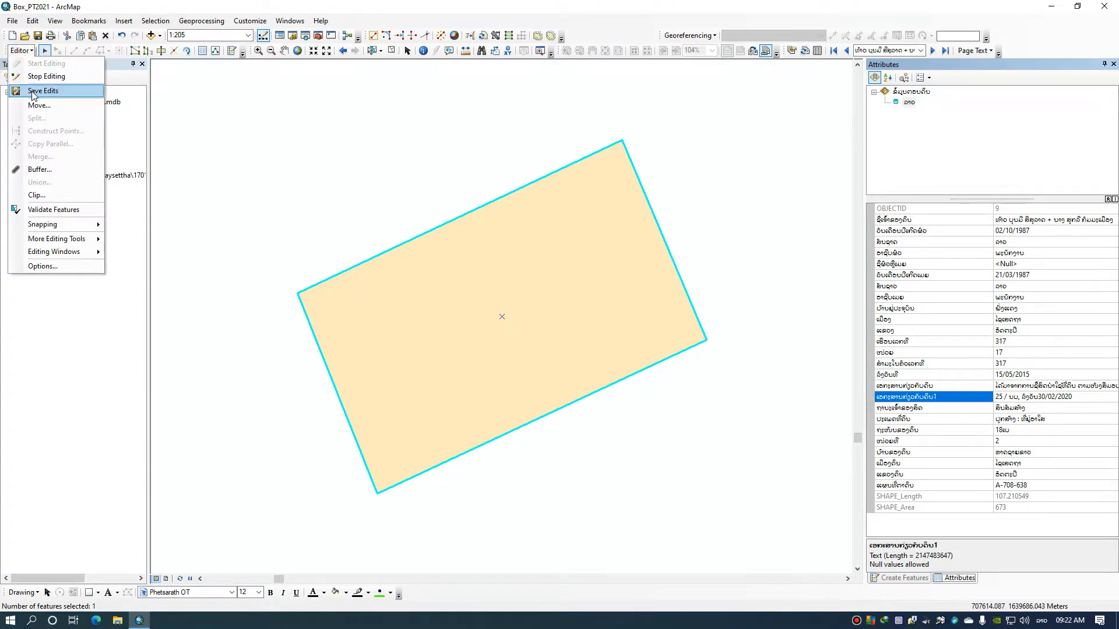
click(33, 92)
click(22, 51)
click(33, 75)
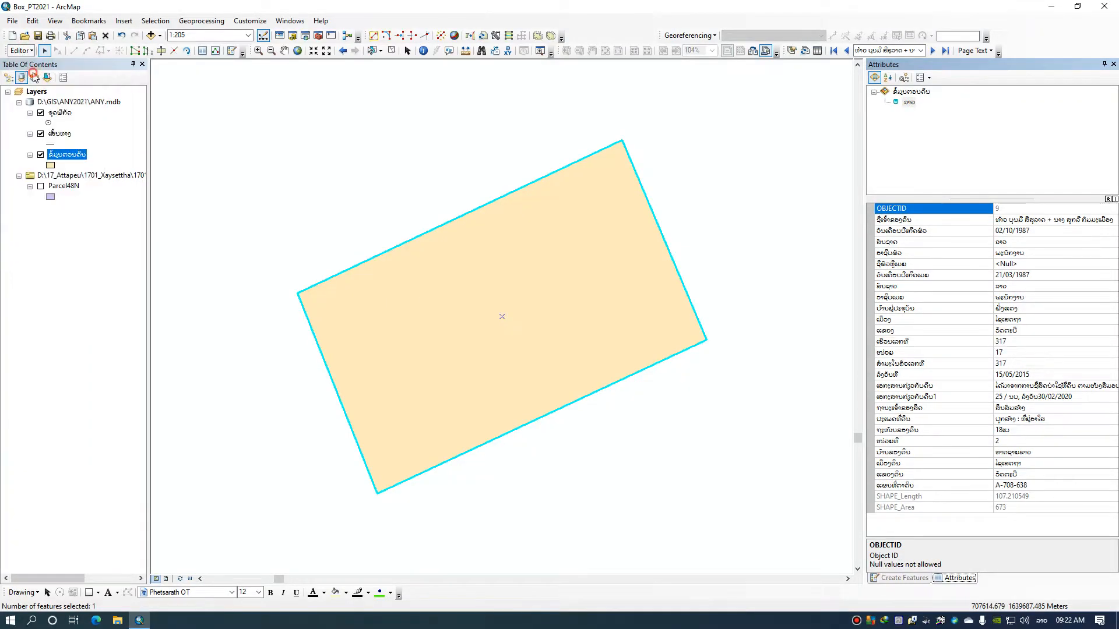
click(166, 579)
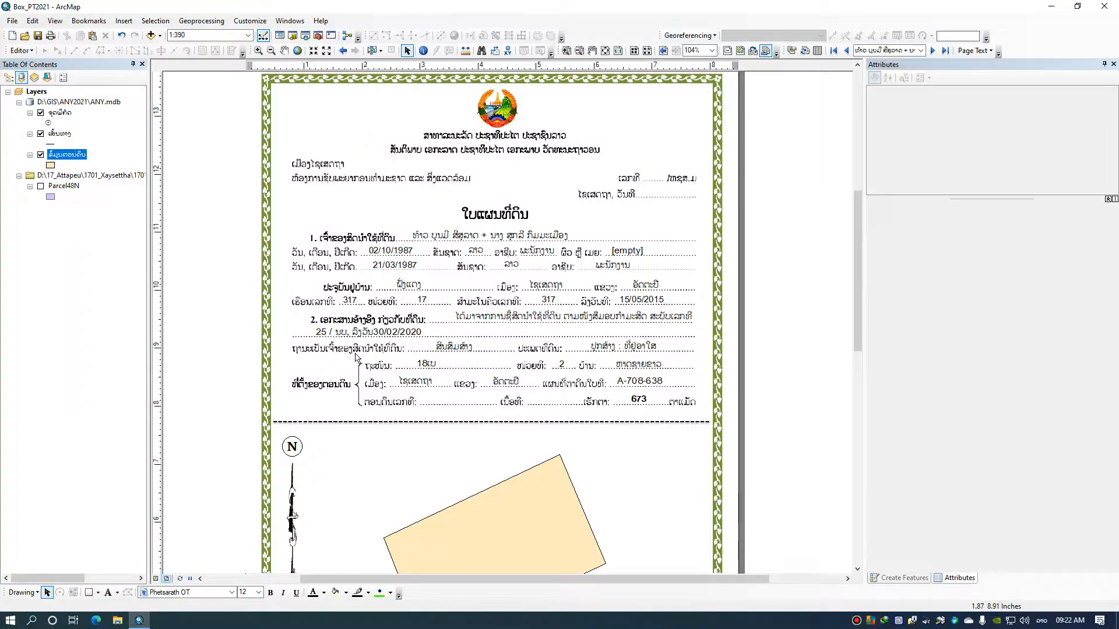
Review the filled-in owner, document and location fields on the certificate and check the ຂໍ້ມູນຕອນດິນ attribute table
drag(464, 362, 431, 351)
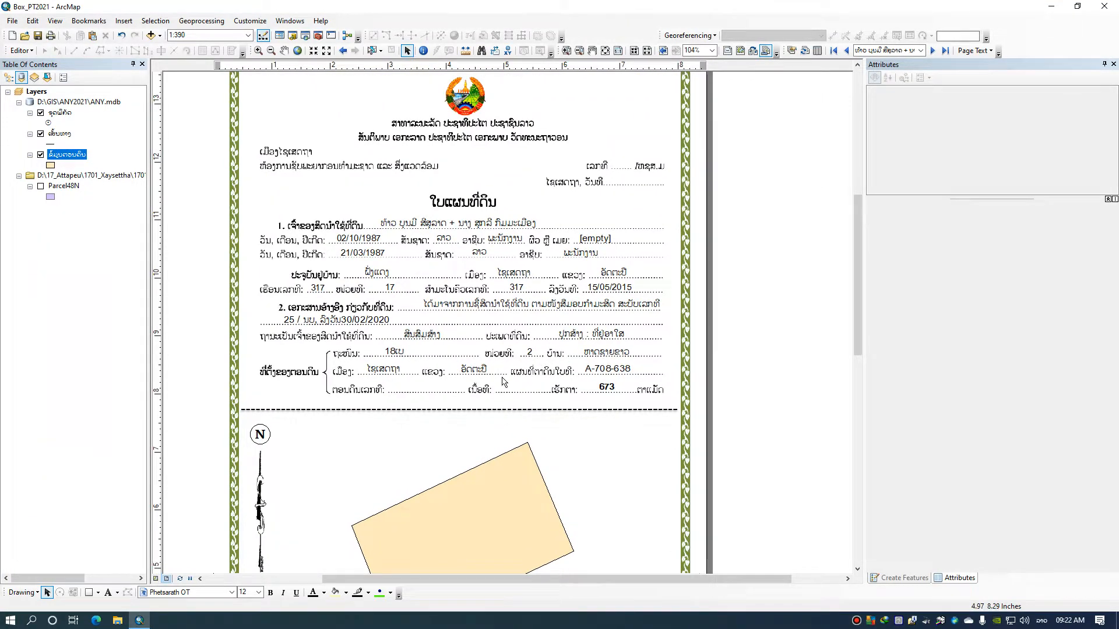
drag(568, 401, 563, 373)
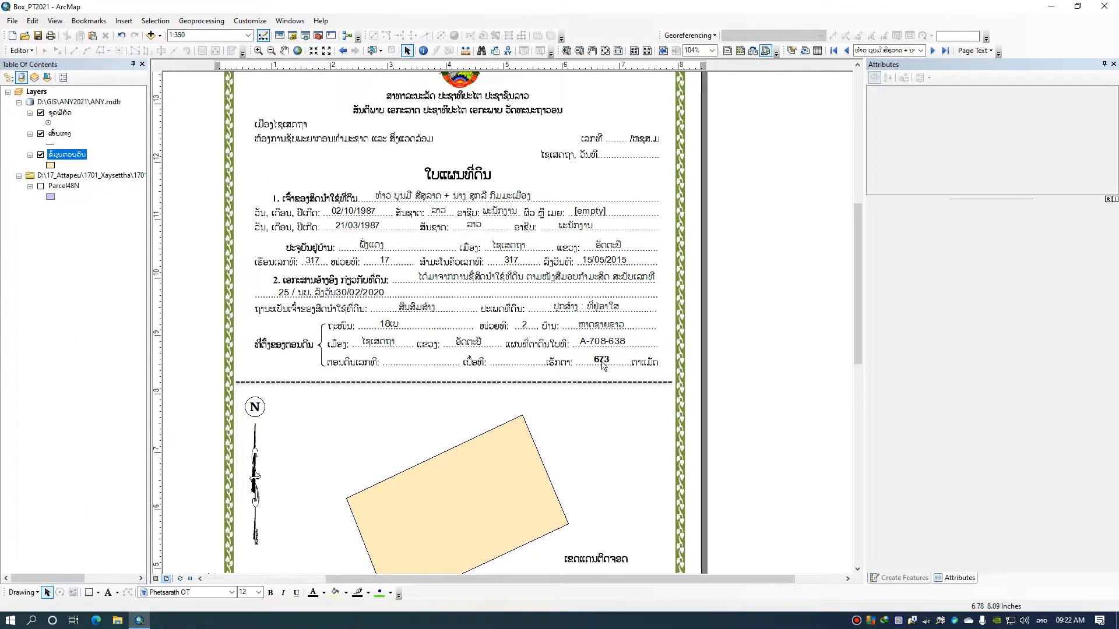
drag(598, 380, 556, 337)
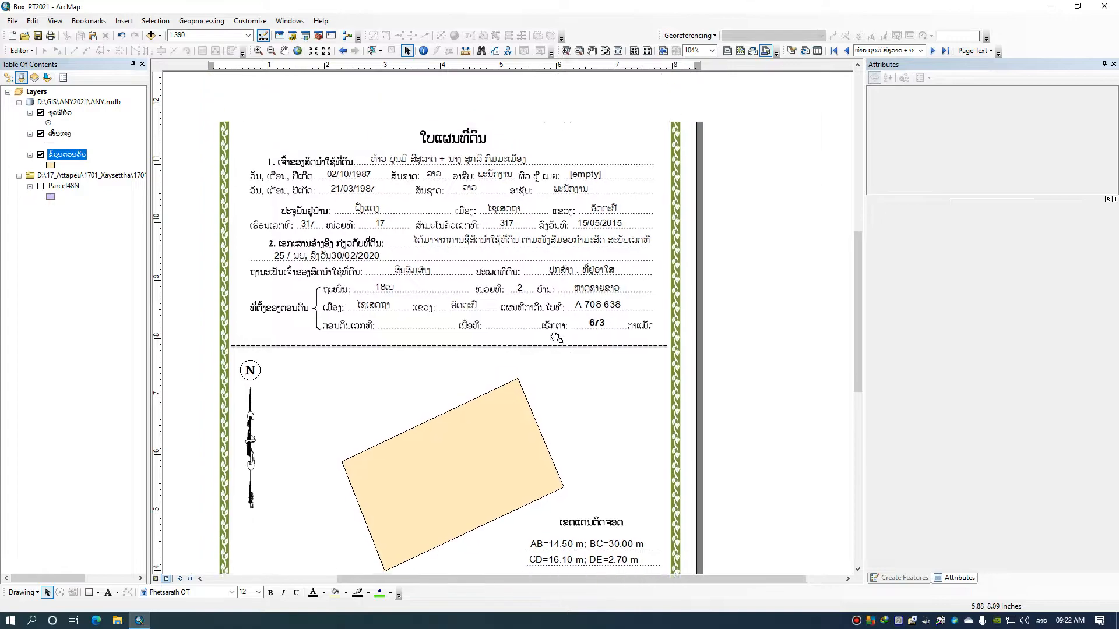
scroll(555, 338, down, 2)
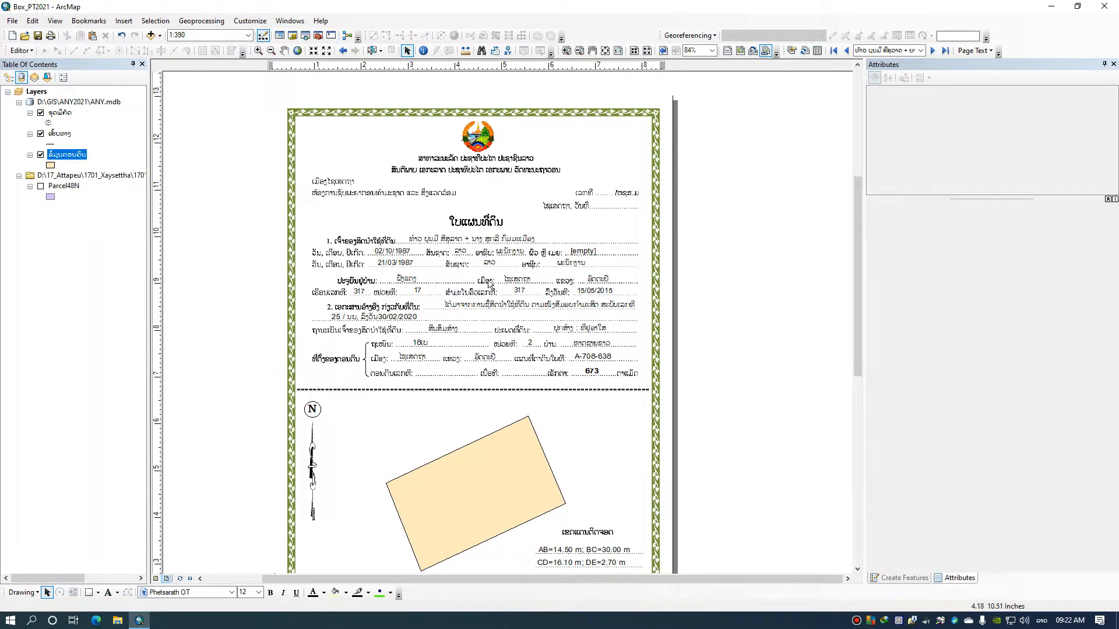
scroll(489, 273, up, 1)
click(818, 51)
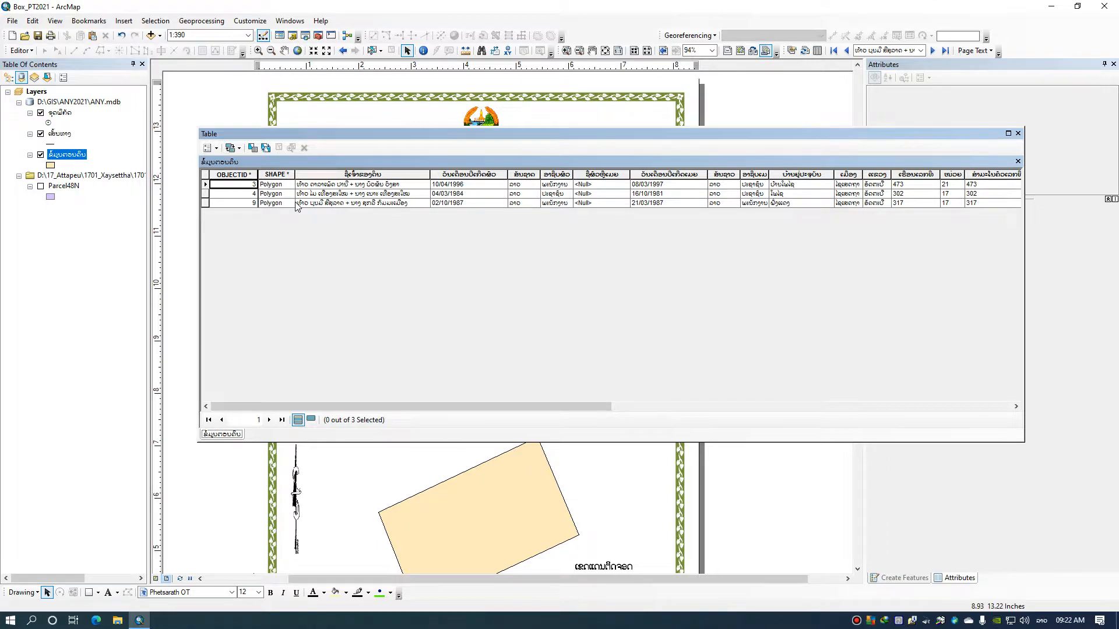
click(1018, 134)
drag(780, 280, 766, 247)
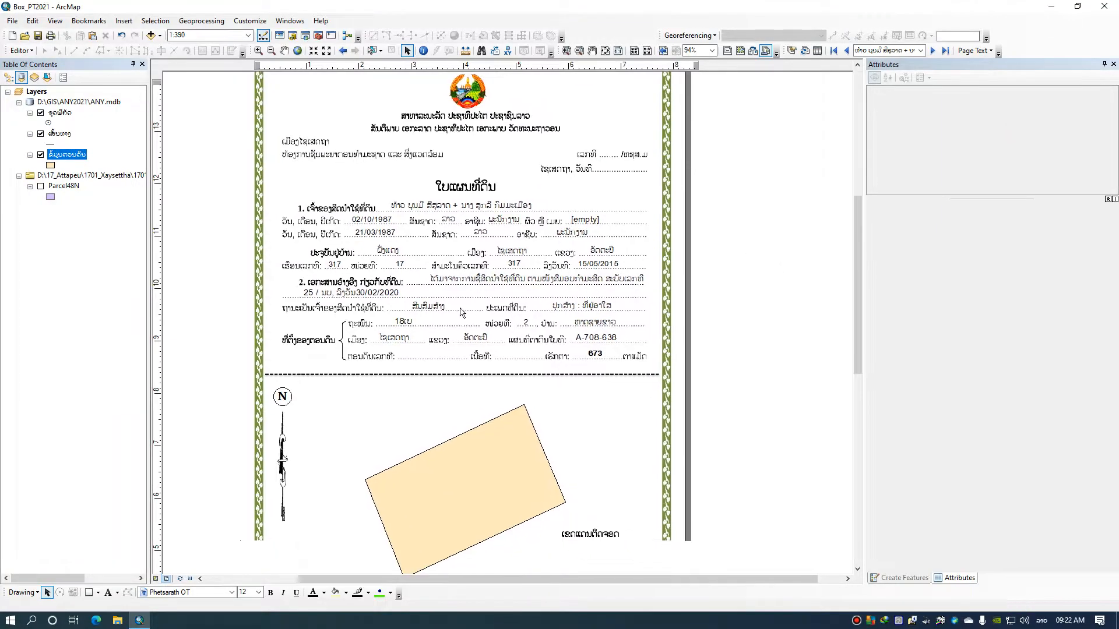
drag(452, 343, 453, 272)
drag(459, 321, 492, 387)
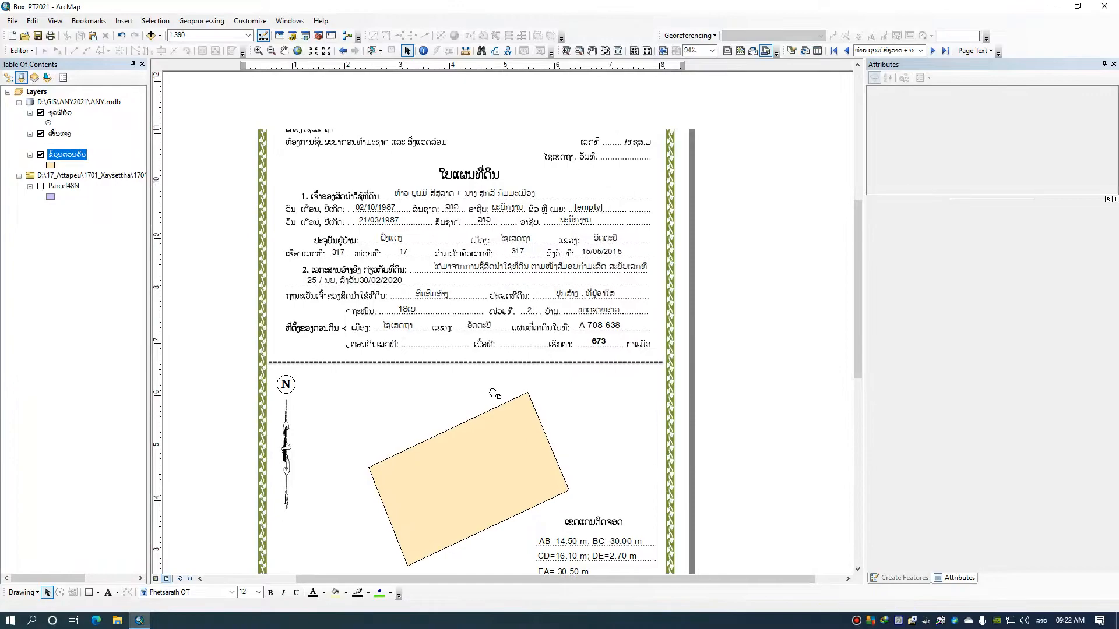
scroll(401, 229, up, 2)
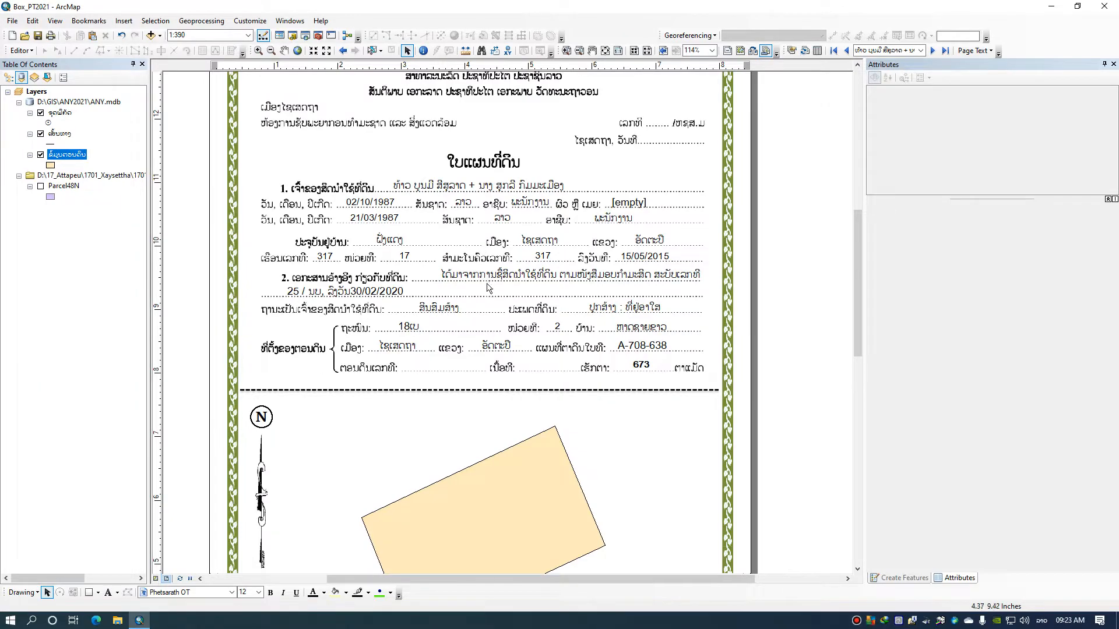
drag(435, 336, 457, 237)
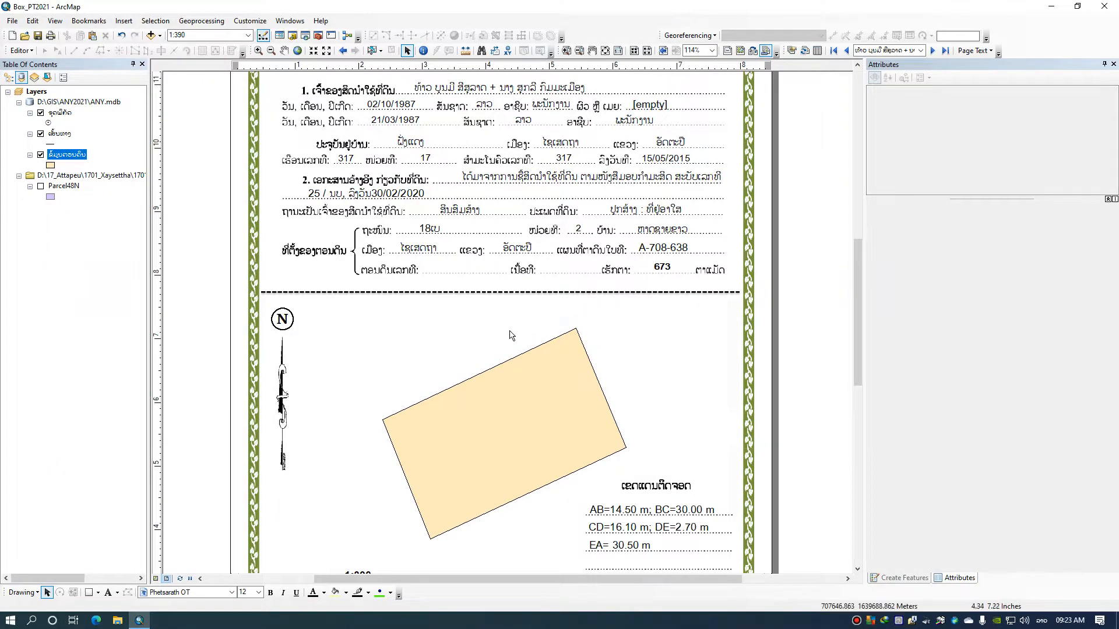
Set the certificate map's scale to 1:500 and shift the parcel within the map frame toward the north arrow
drag(523, 393, 510, 273)
drag(494, 336, 470, 341)
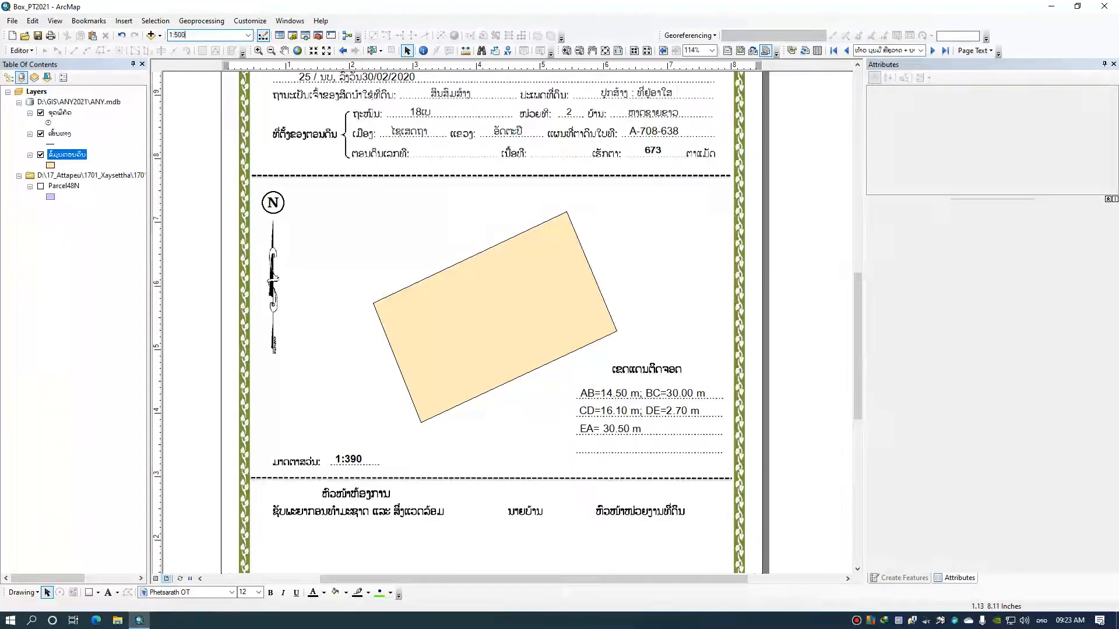
key(Return)
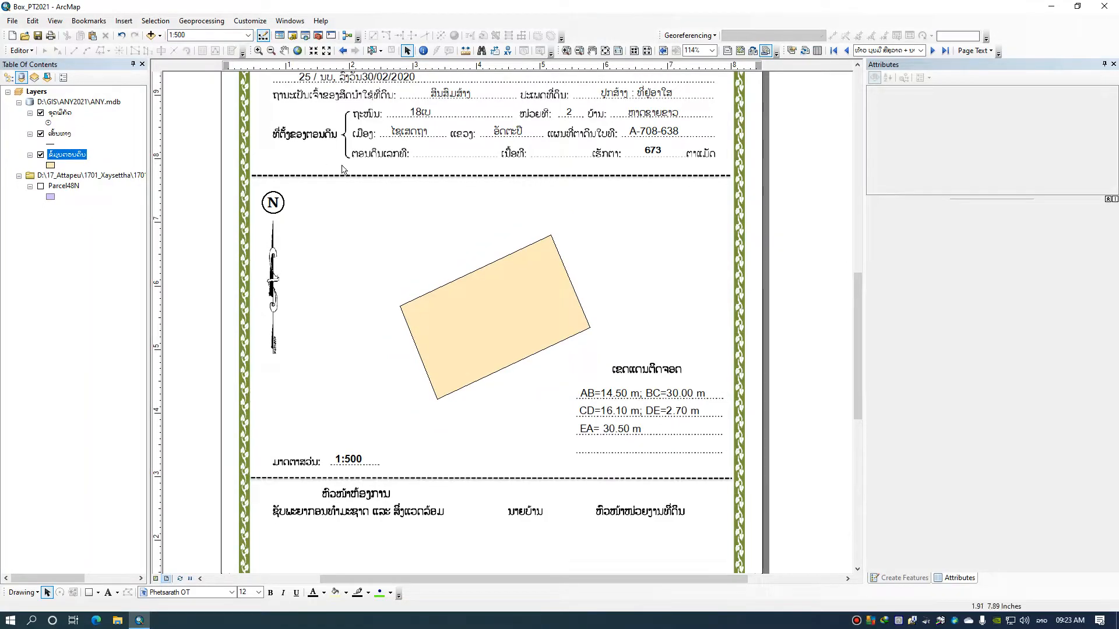
click(283, 50)
drag(470, 296, 430, 285)
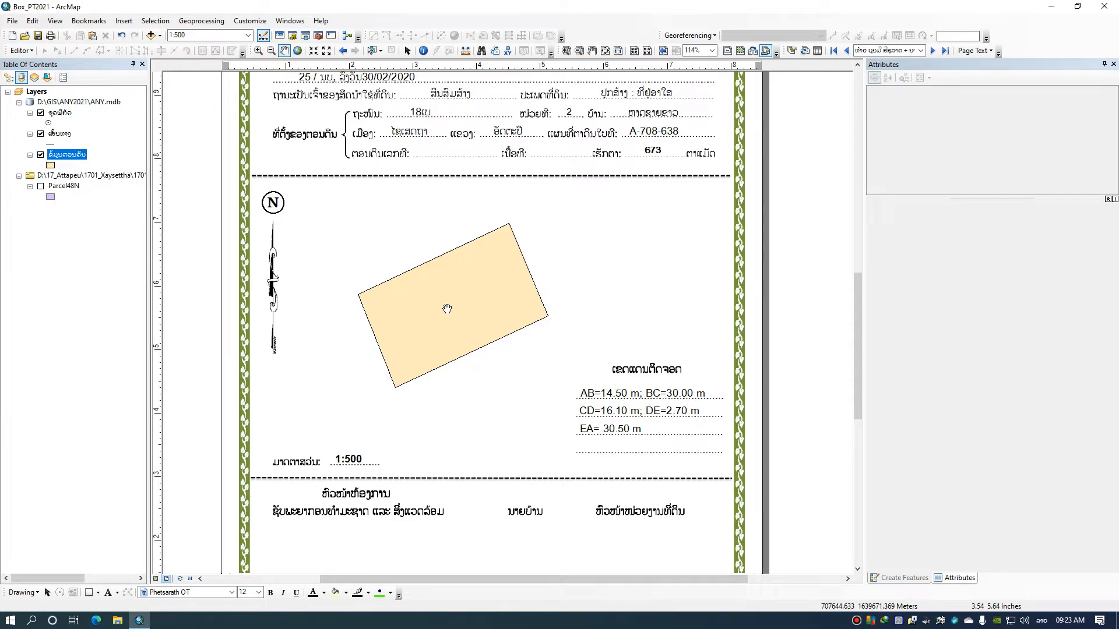
drag(447, 308, 440, 316)
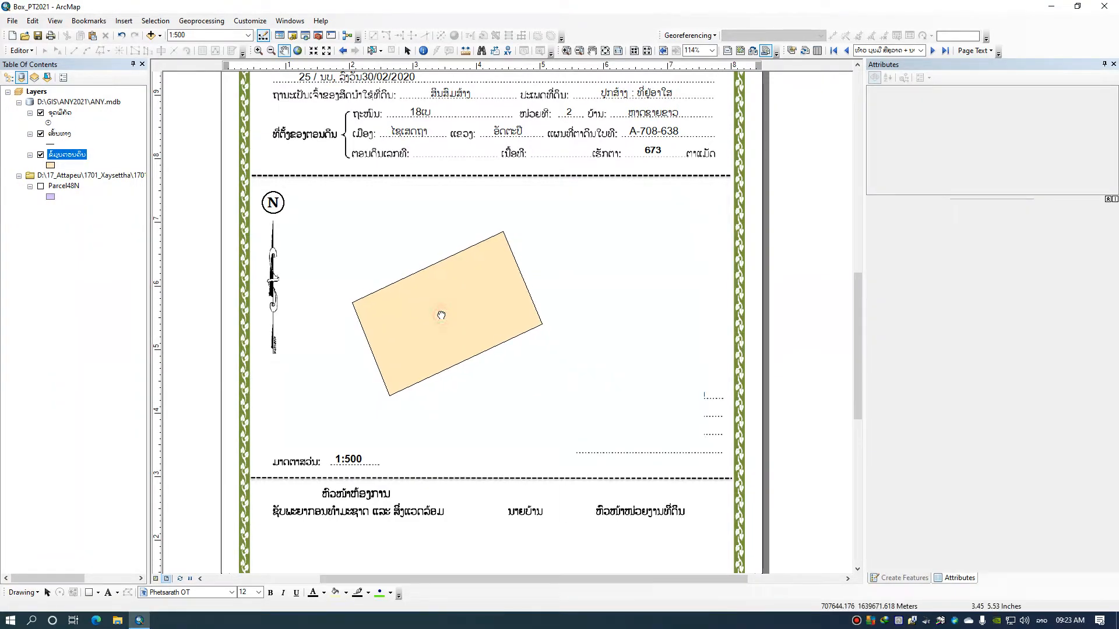
Change the ຂໍ້ມູນຕອນດິນ layer's symbol to no fill colour with an outline width of 1
click(51, 165)
click(390, 226)
click(340, 240)
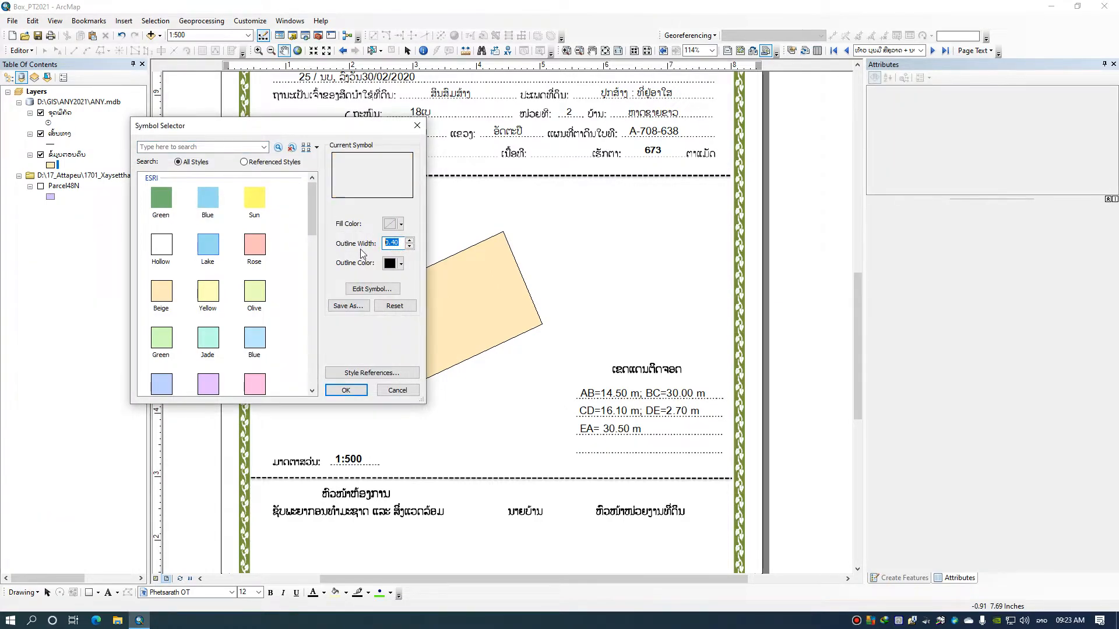
text(1)
click(336, 391)
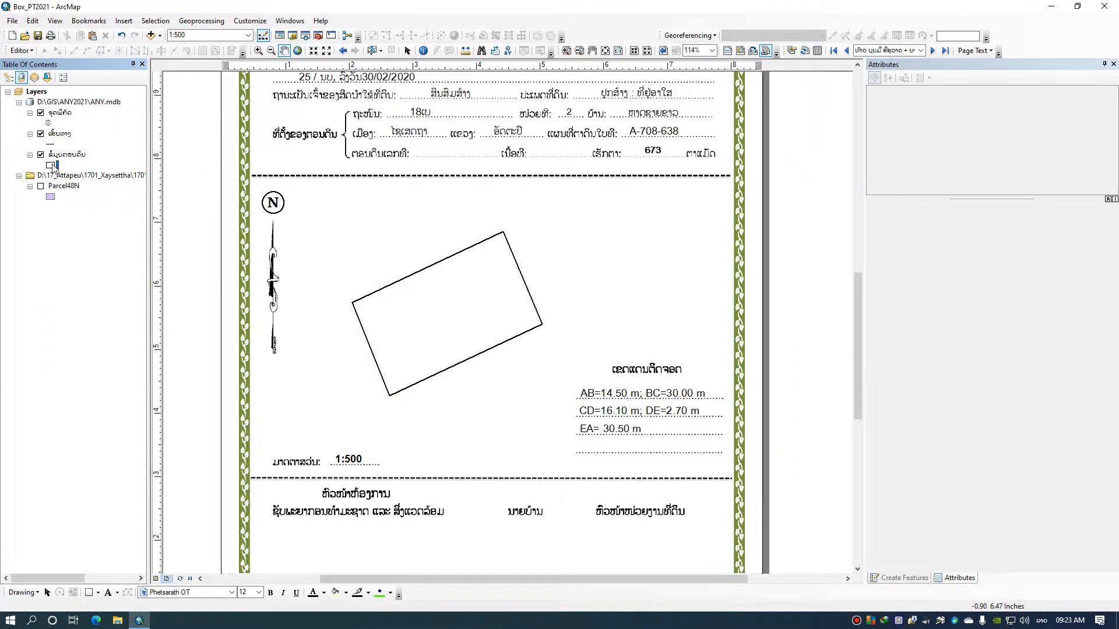
scroll(411, 272, down, 3)
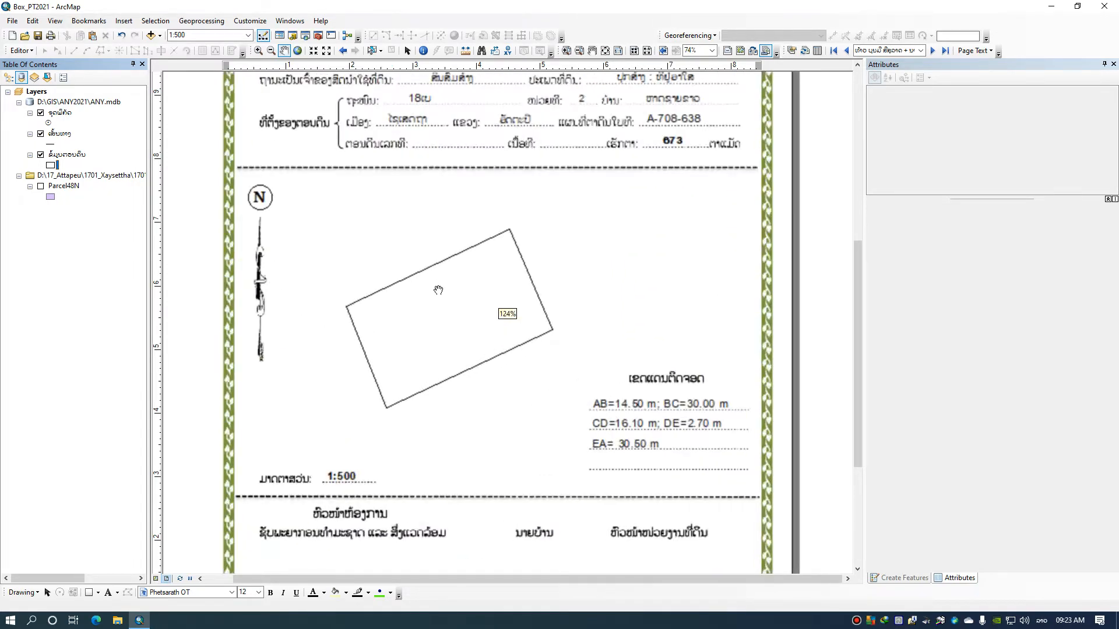
drag(448, 295, 439, 265)
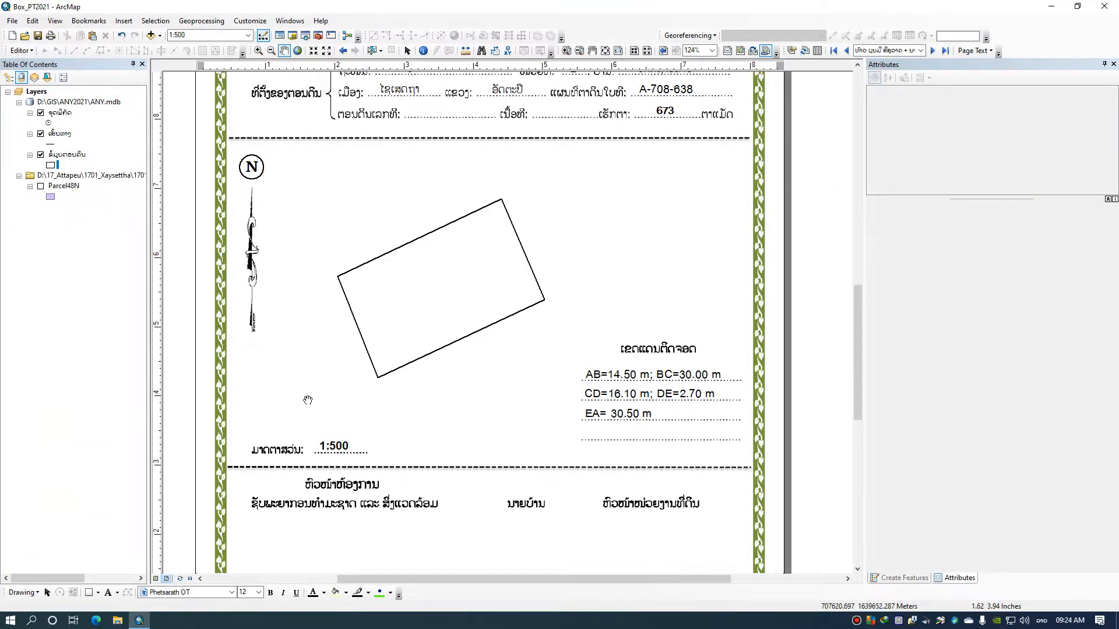
Return to the data view and start editing the ຈຸດພິກັດ layer
click(156, 578)
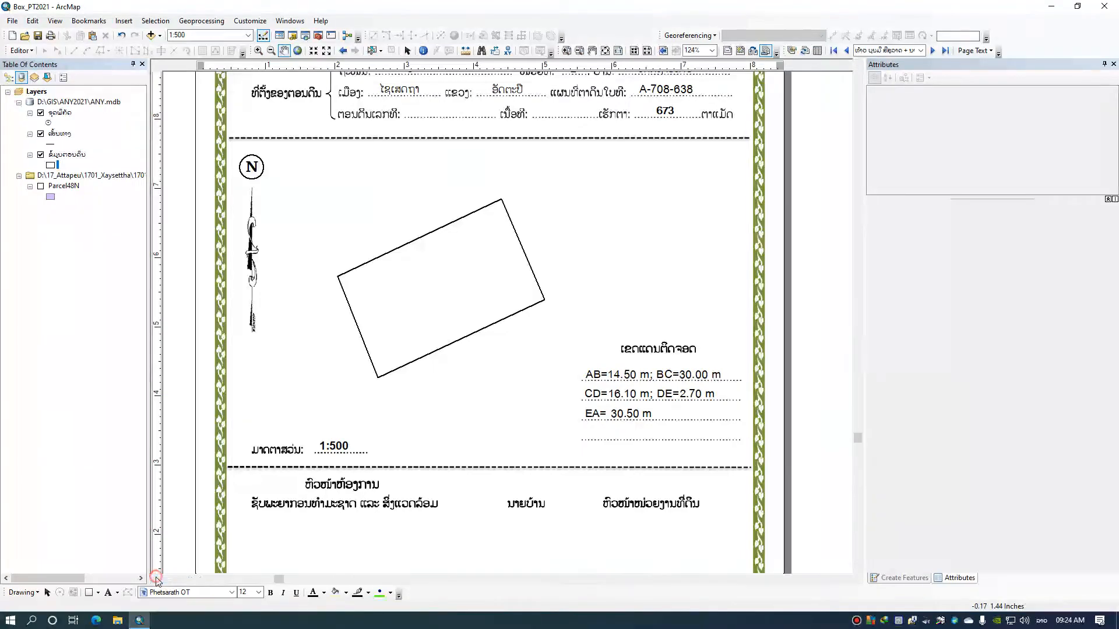
click(55, 114)
right_click(55, 113)
click(65, 64)
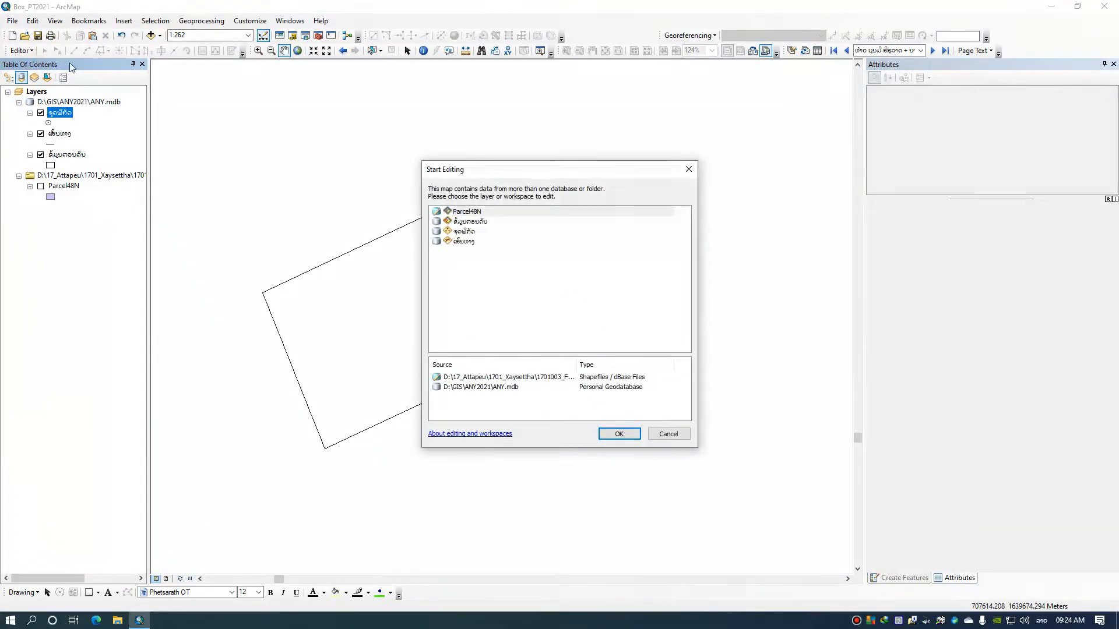
click(460, 231)
click(623, 434)
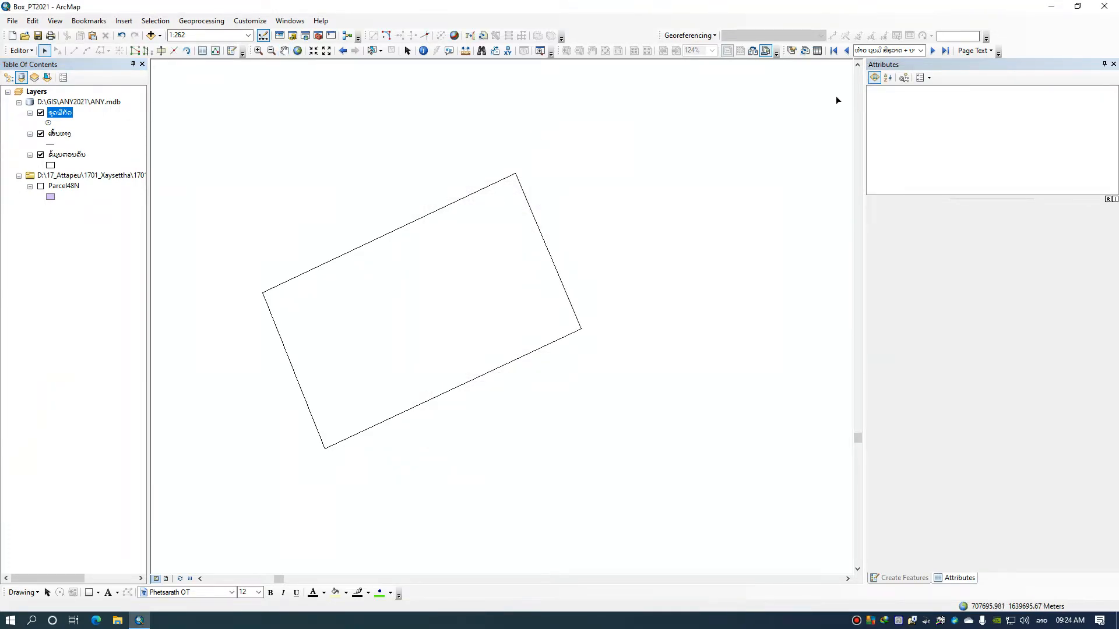
Create ຈຸດພິກັດ points snapped to the four corner vertices of the parcel
click(217, 52)
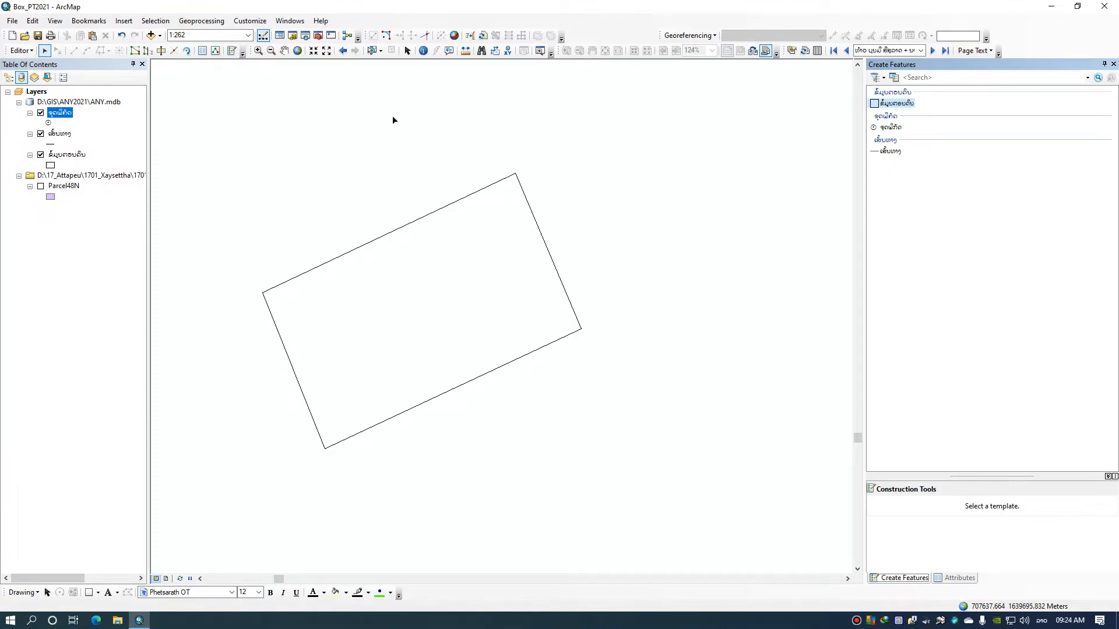
click(872, 126)
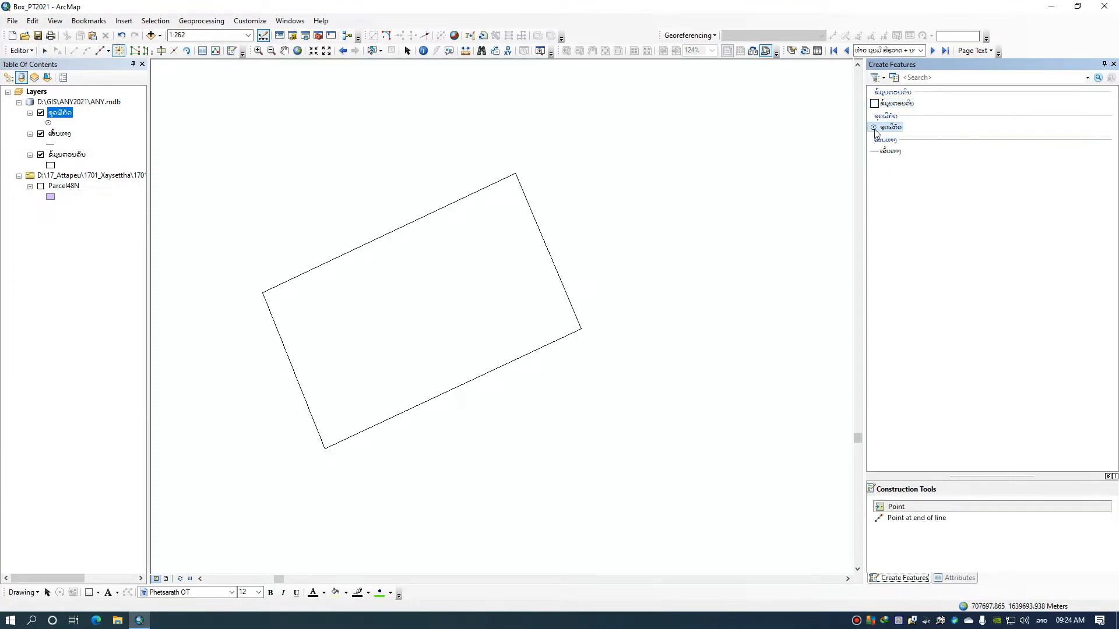
click(514, 174)
click(581, 328)
click(325, 448)
click(262, 293)
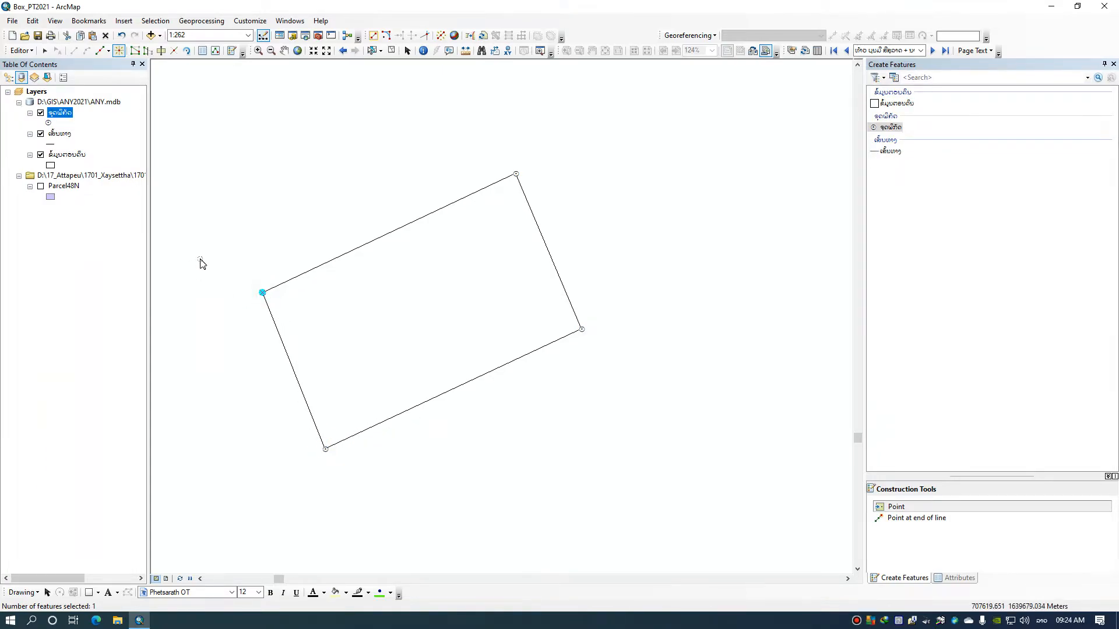
Save the new corner points, stop editing and show the certificate layout
click(22, 50)
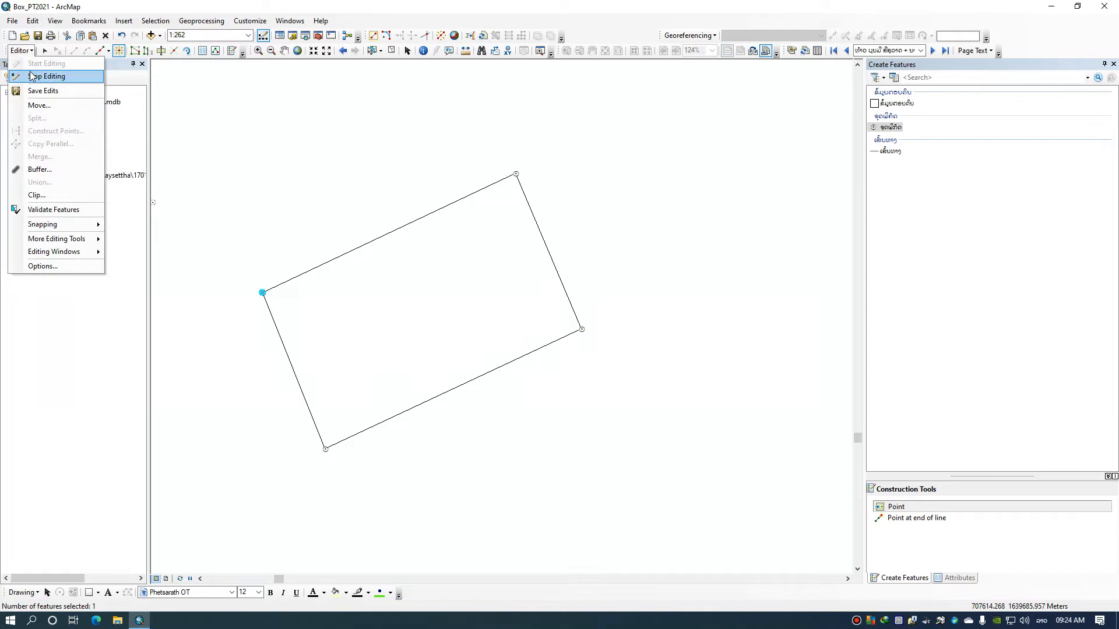
click(35, 90)
click(22, 50)
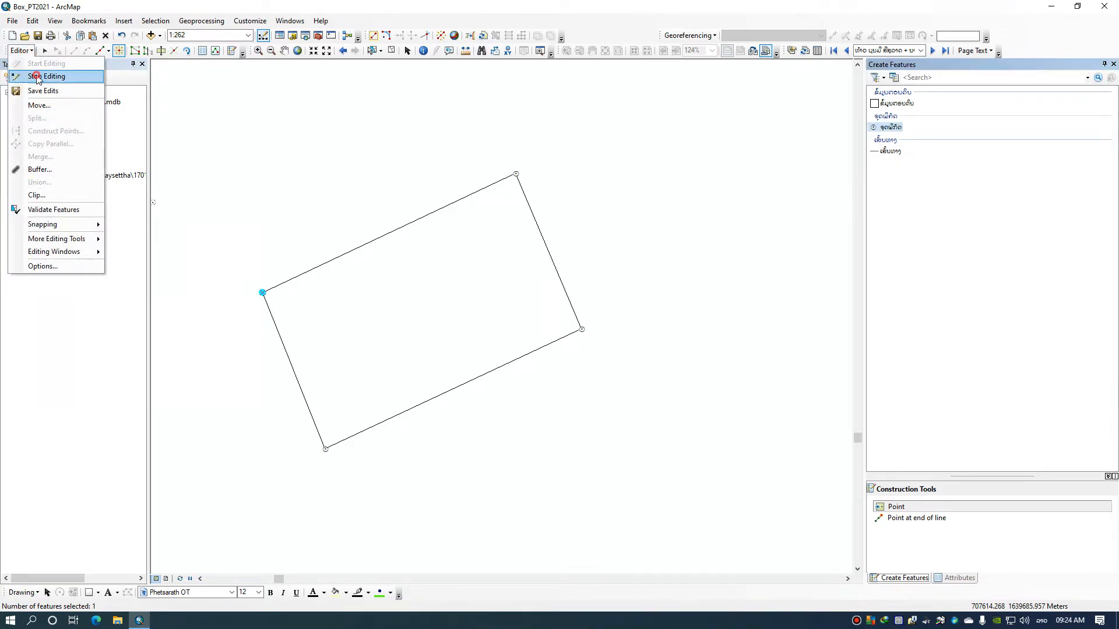
click(41, 76)
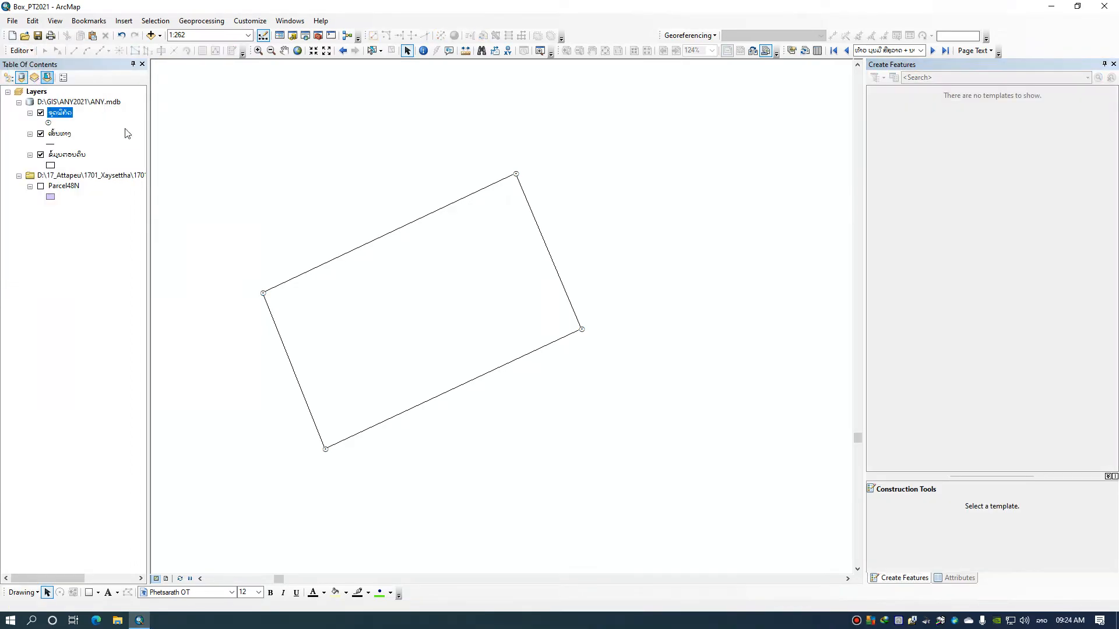
click(167, 579)
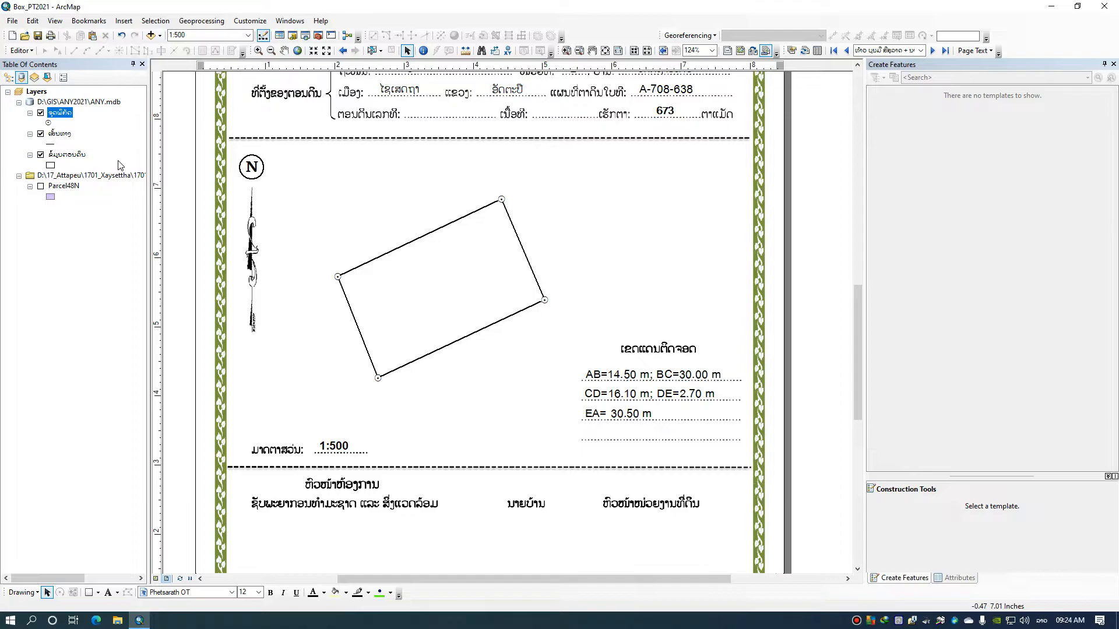
Start an edit session on the ເສັ້ນທາງ line layer from the certificate layout
click(59, 134)
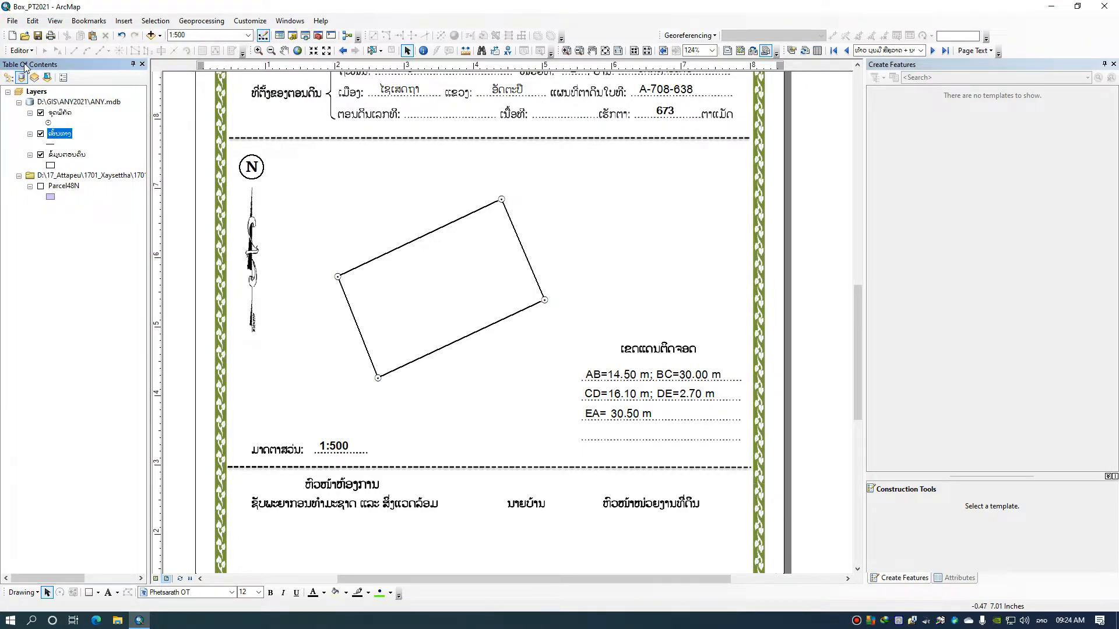
click(22, 50)
click(38, 62)
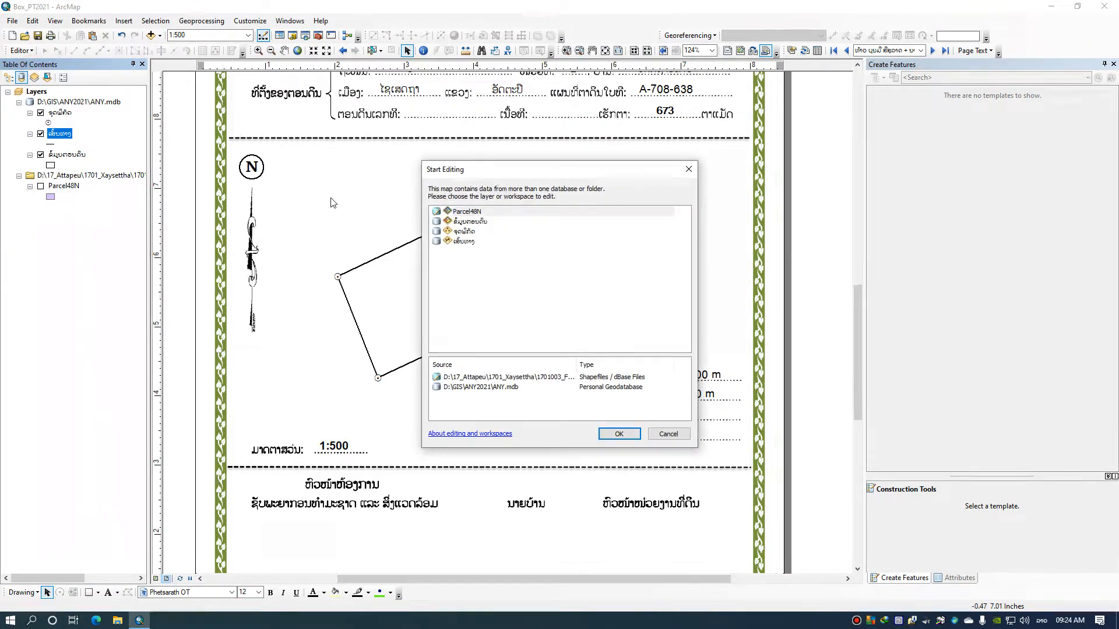
click(467, 241)
click(618, 433)
Draw a ເສັ້ນທາງ line about 2.9 m long from the parcel's southeast corner, extending its east side outward
click(889, 150)
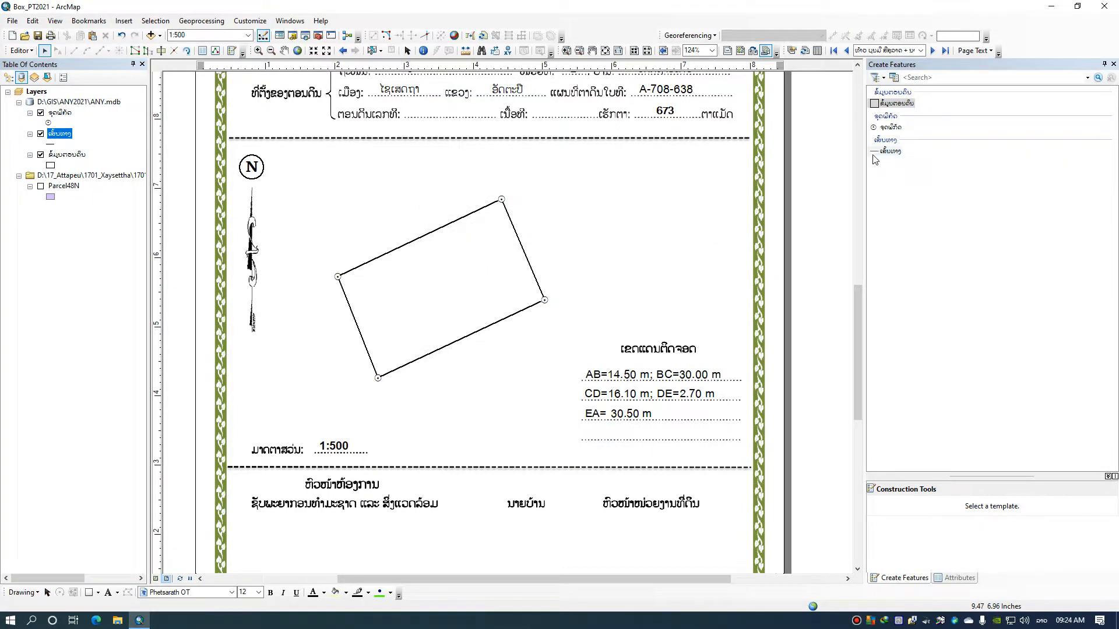
click(544, 301)
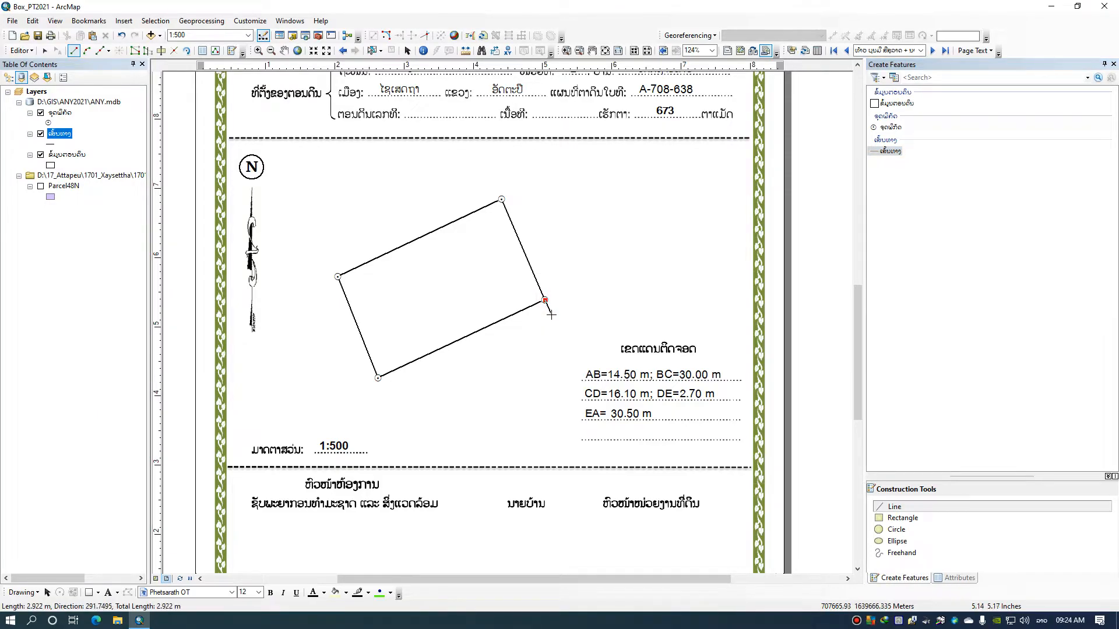
click(550, 316)
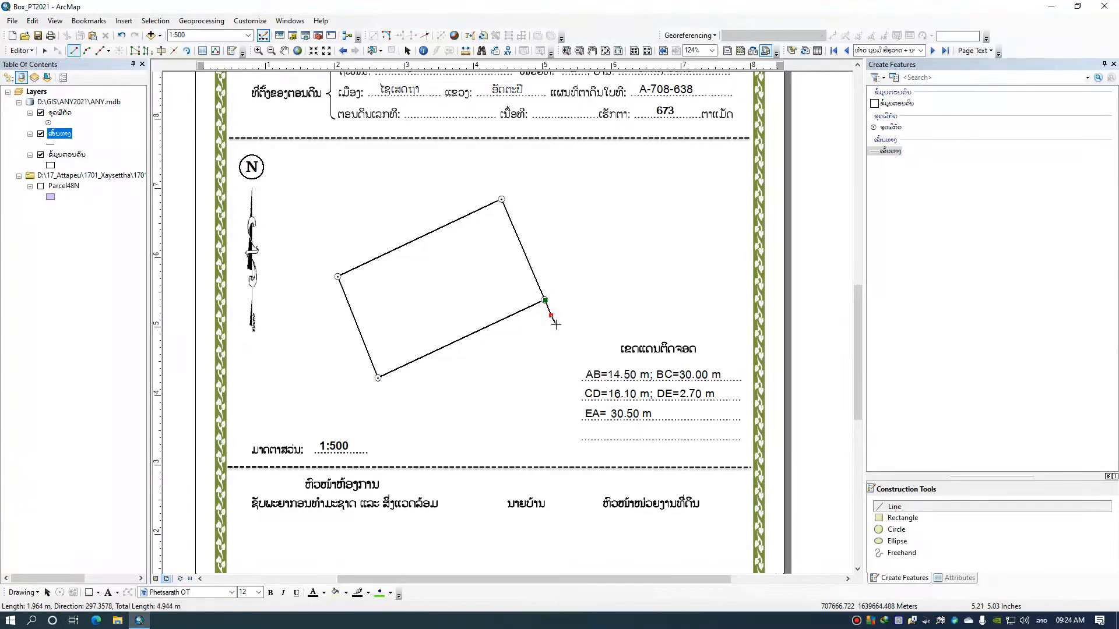
right_click(582, 282)
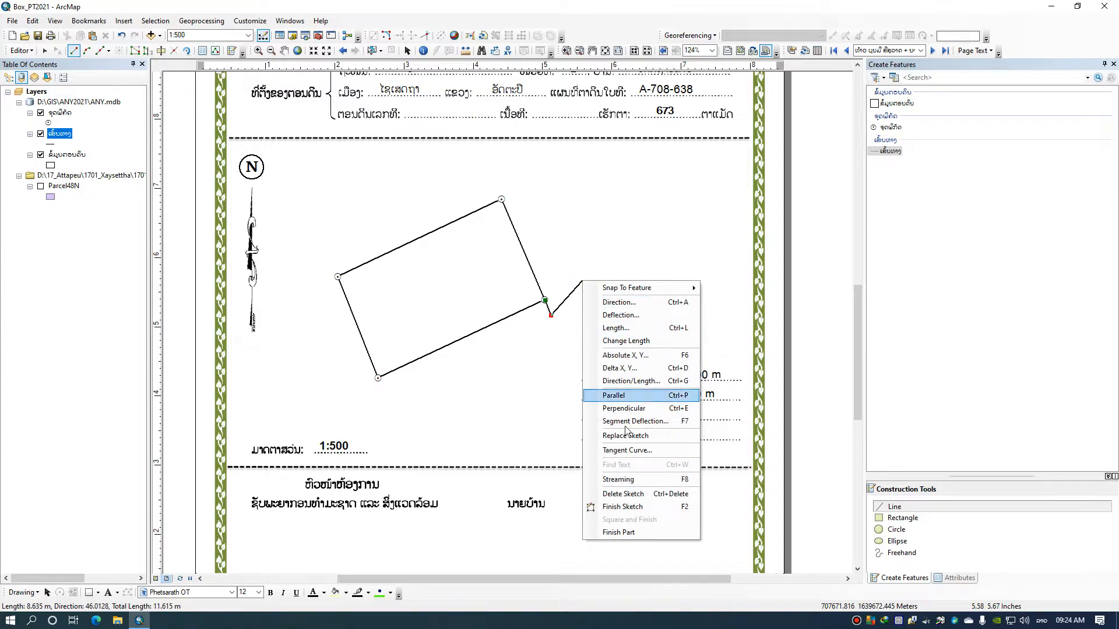
click(622, 506)
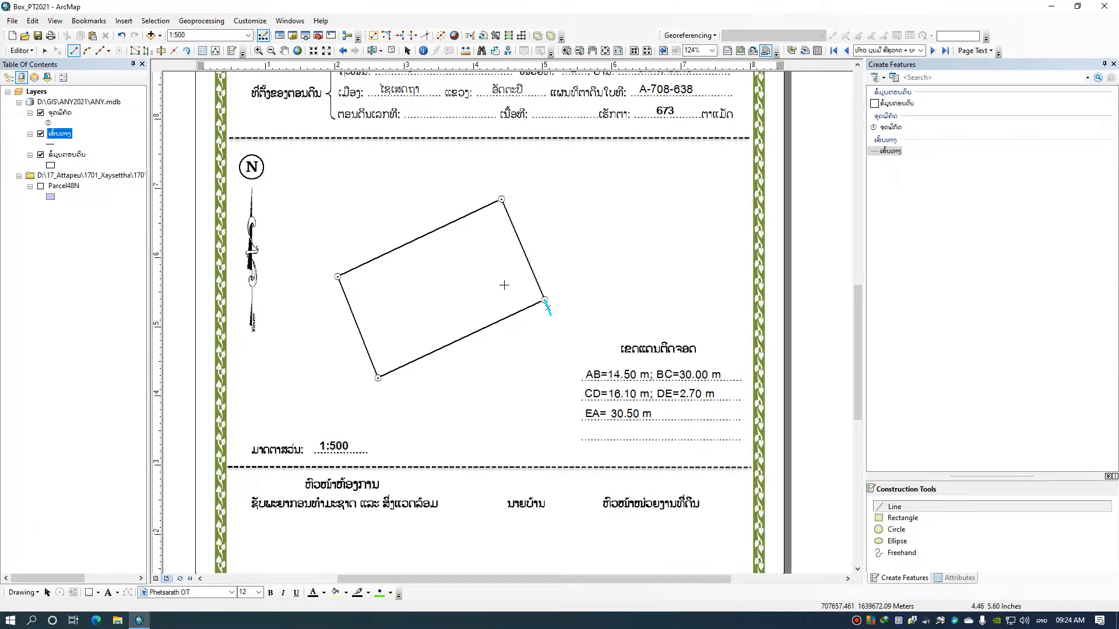
Draw short outward ເສັ້ນທາງ lines at the parcel's northeast, northwest and southwest corners, the northeast one about 2.8 m long
click(501, 199)
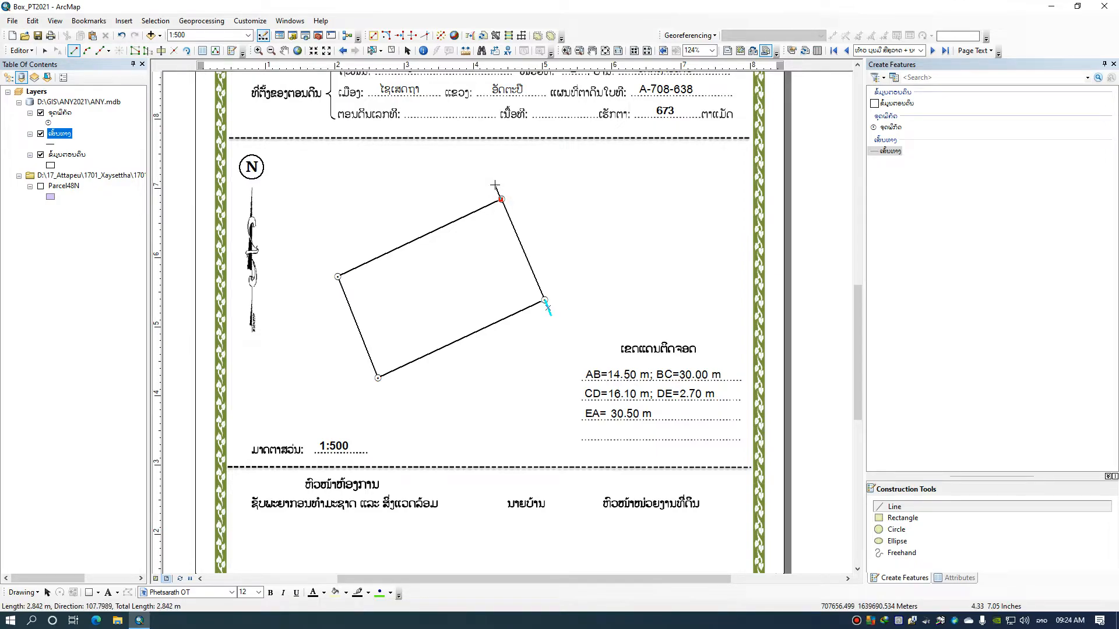
click(494, 186)
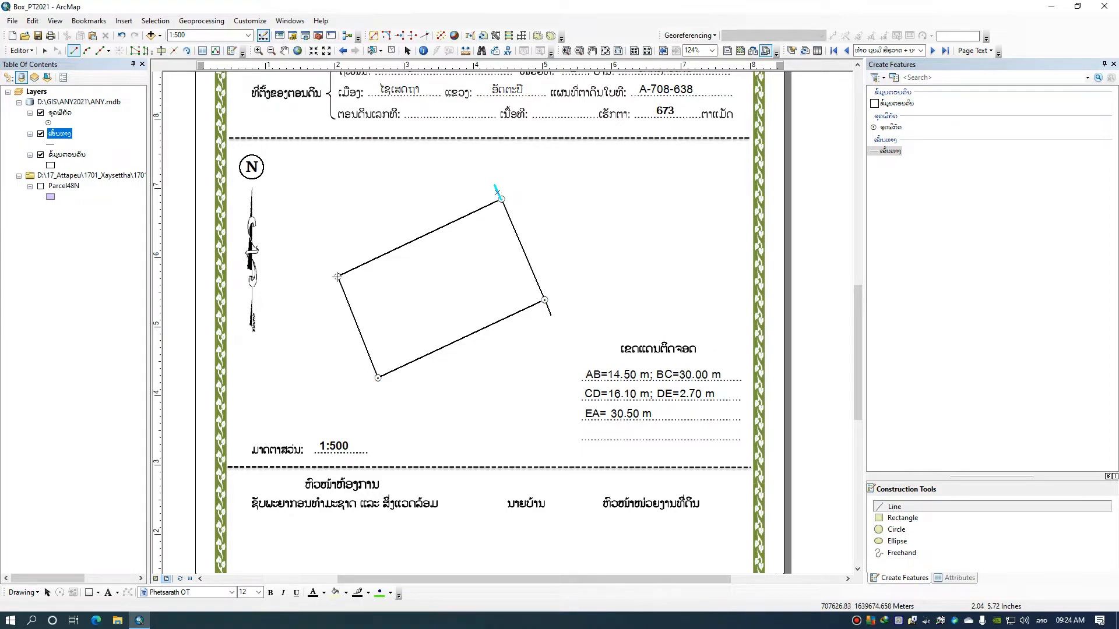
click(325, 280)
double_click(325, 281)
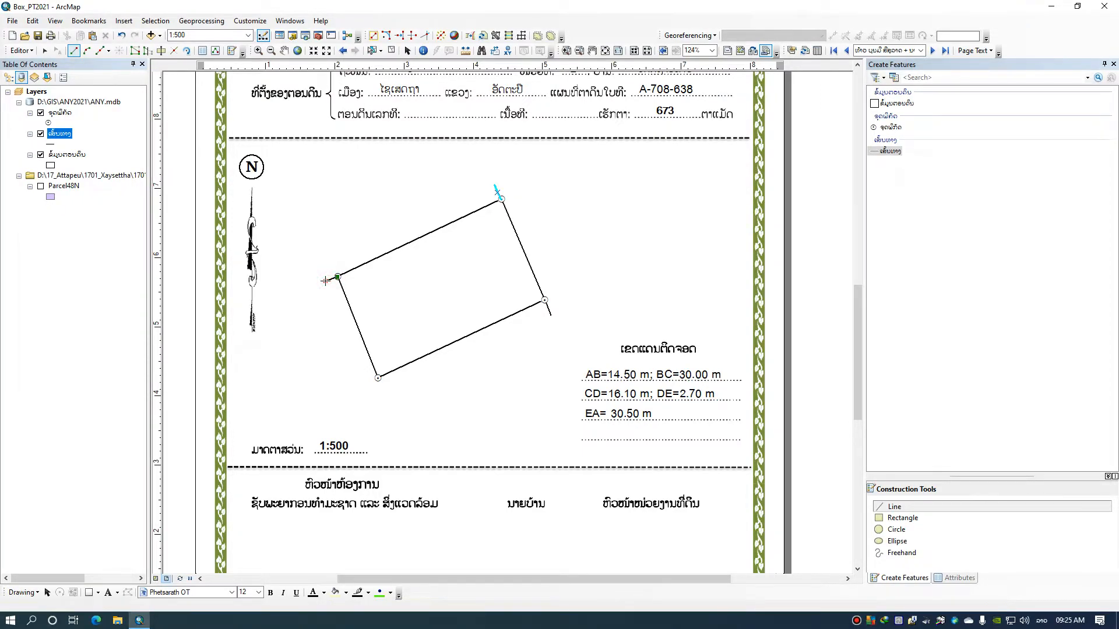
click(378, 378)
double_click(384, 393)
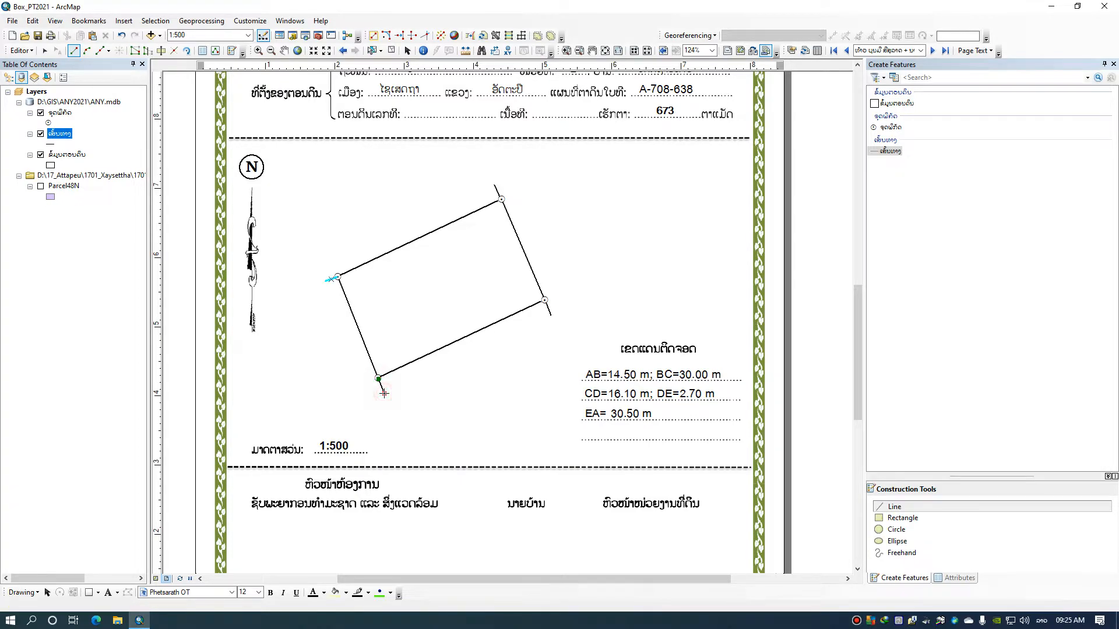
Draw a road line about 26 m long parallel to the parcel's east side, and end the edit session
click(514, 175)
double_click(570, 306)
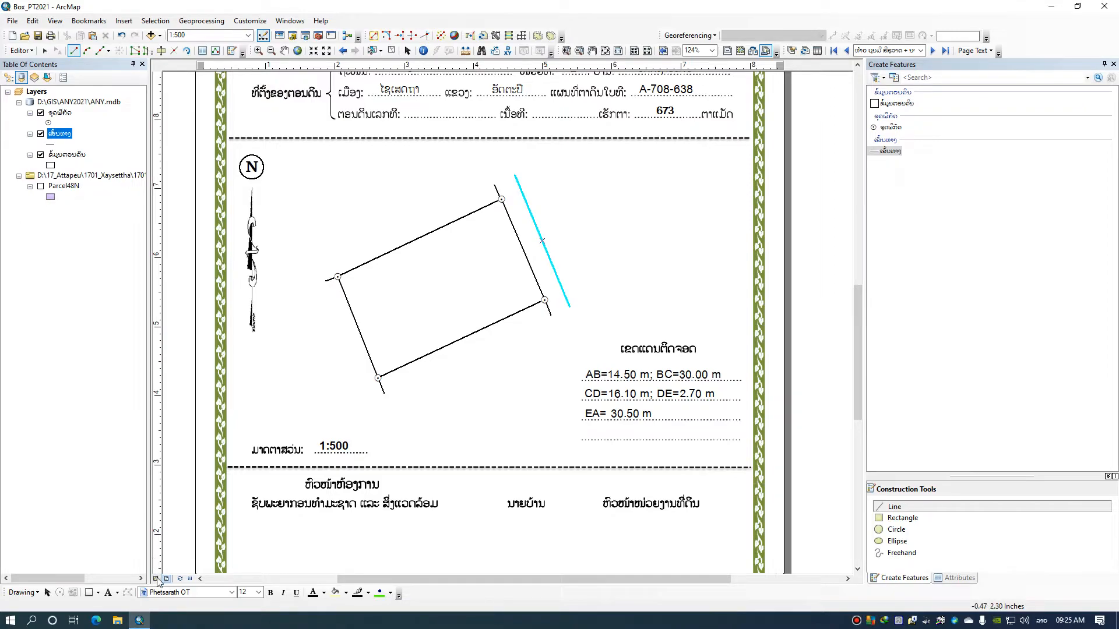
click(108, 593)
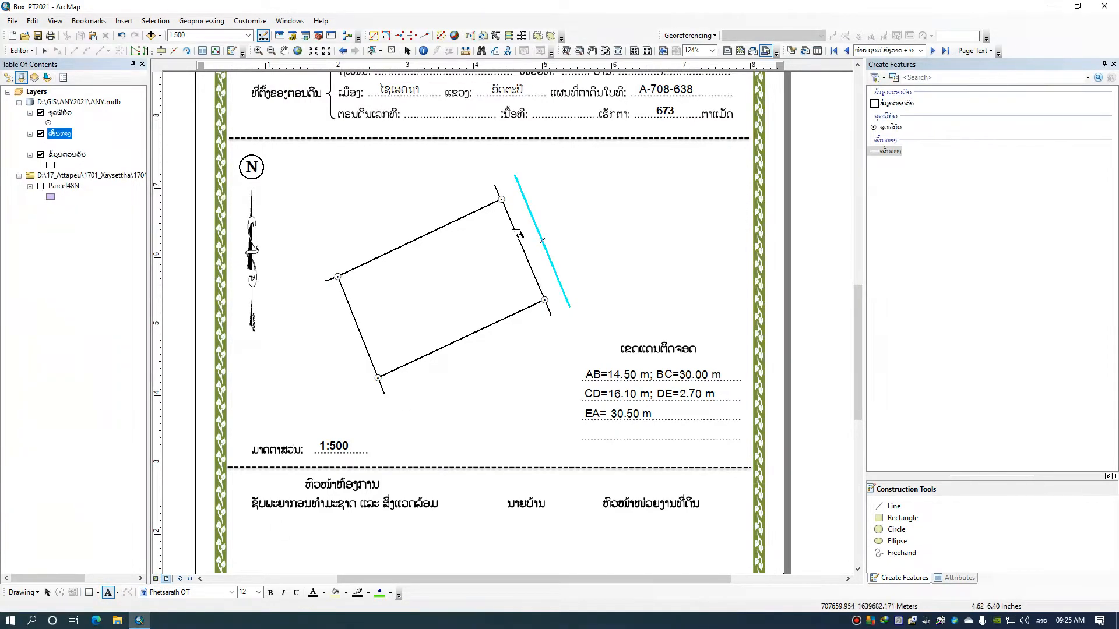
click(22, 50)
click(22, 51)
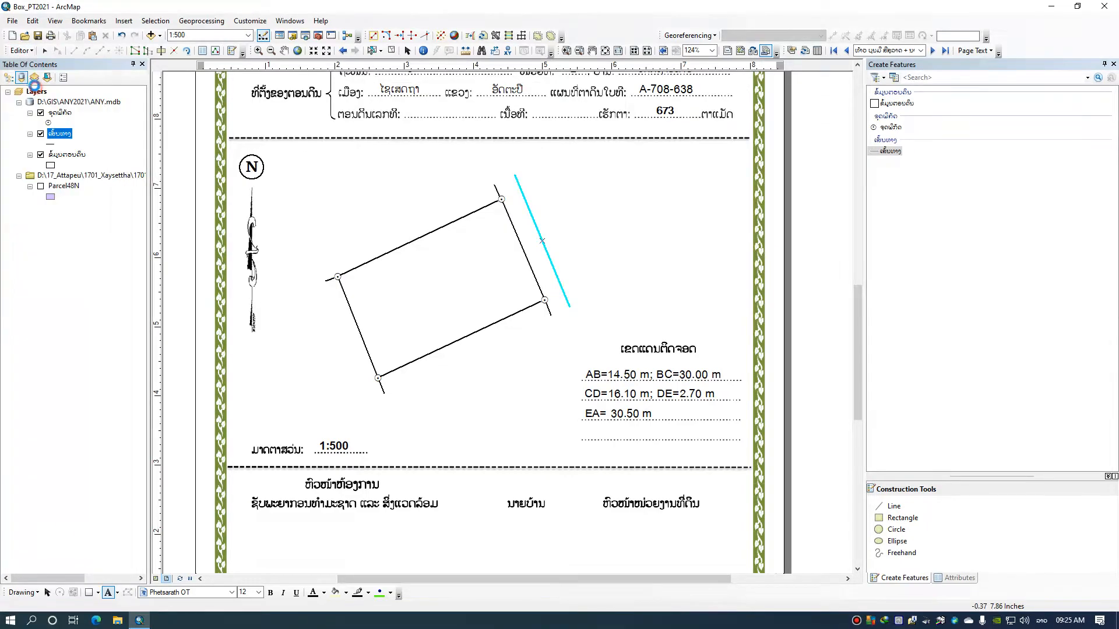
click(22, 51)
click(38, 76)
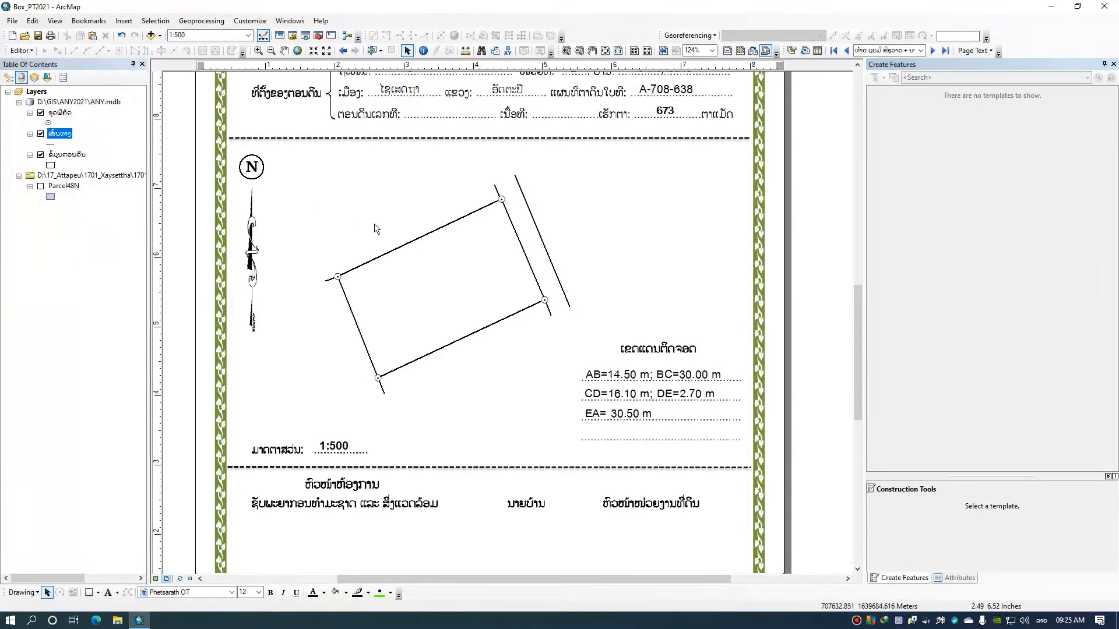
Add the road name text "ຖະໜົນ 18B" beside the parcel's east side
click(110, 592)
click(523, 232)
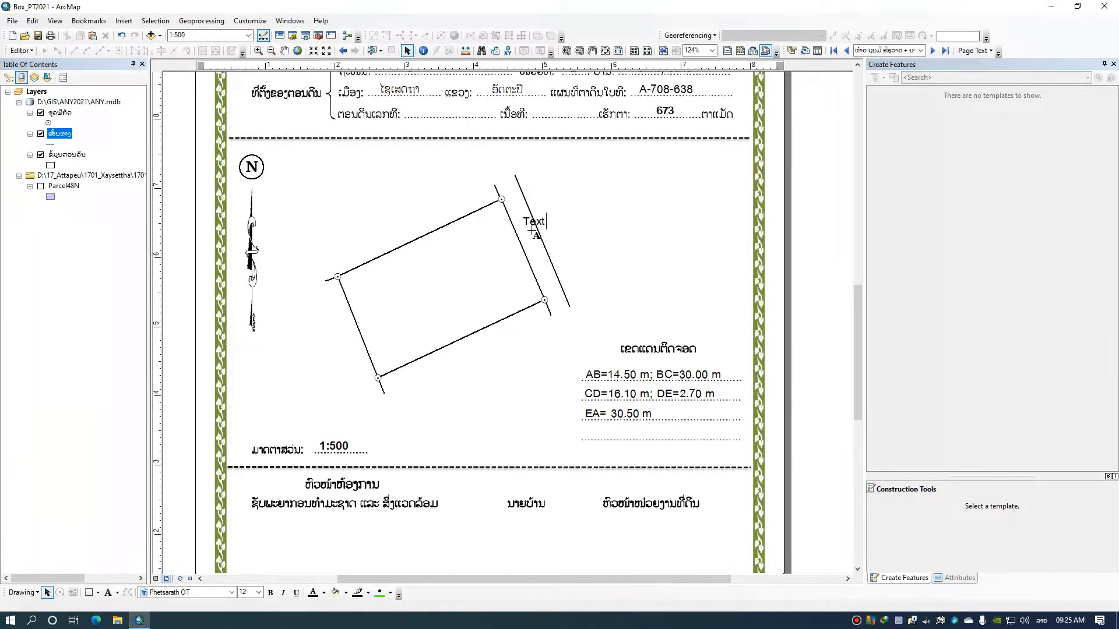
key(BackSpace)
text(ຖະໜົນ 18B)
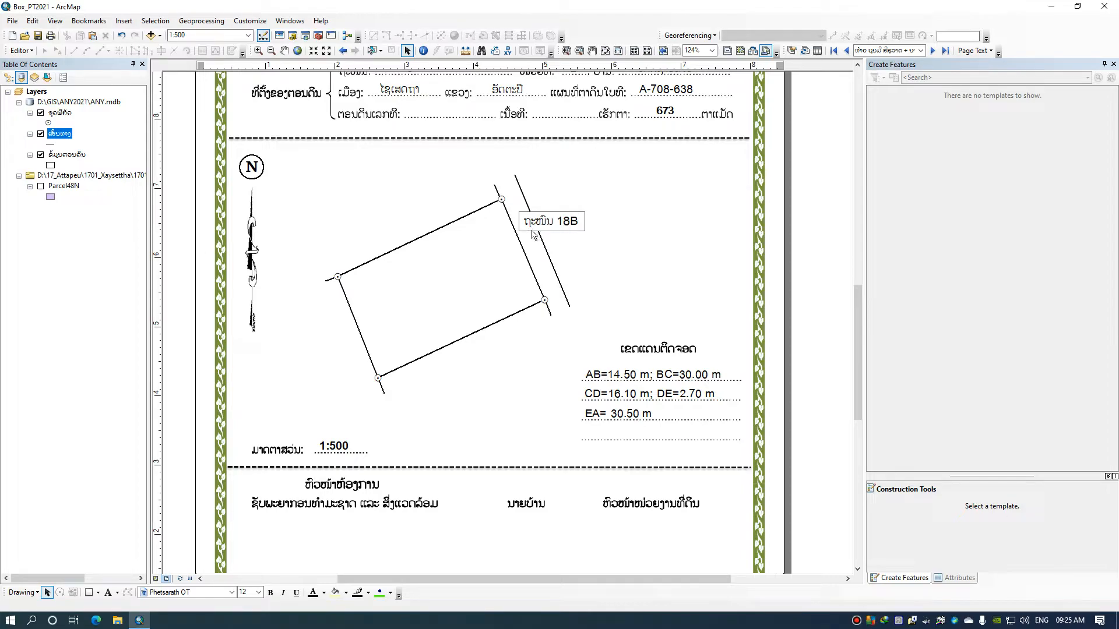
key(Return)
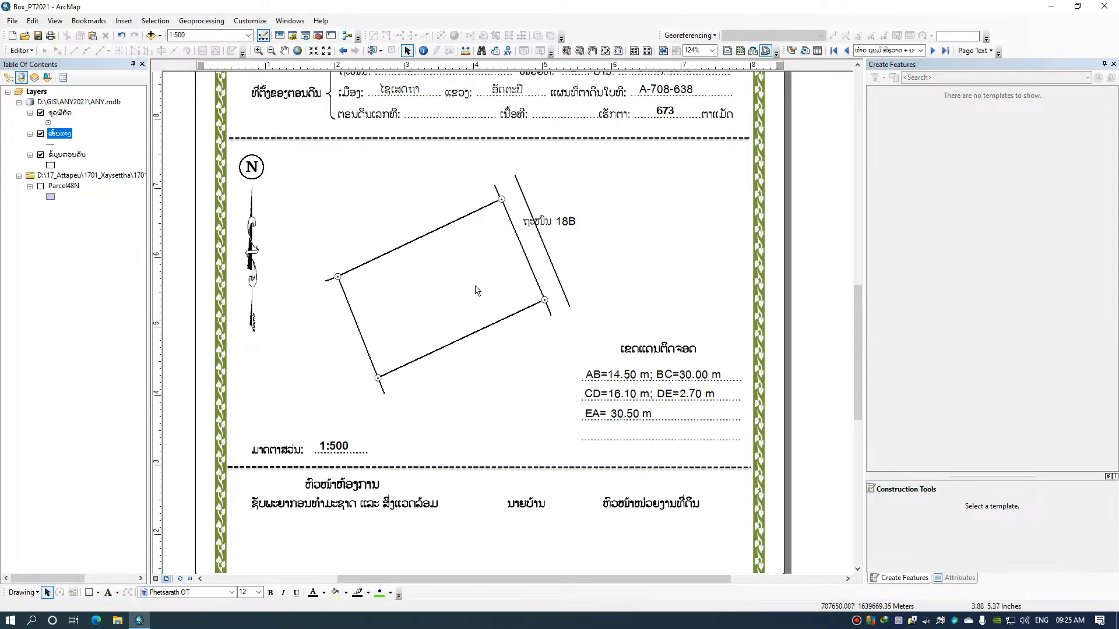
Rotate the road name text parallel to the road and position it between the two road lines
click(547, 226)
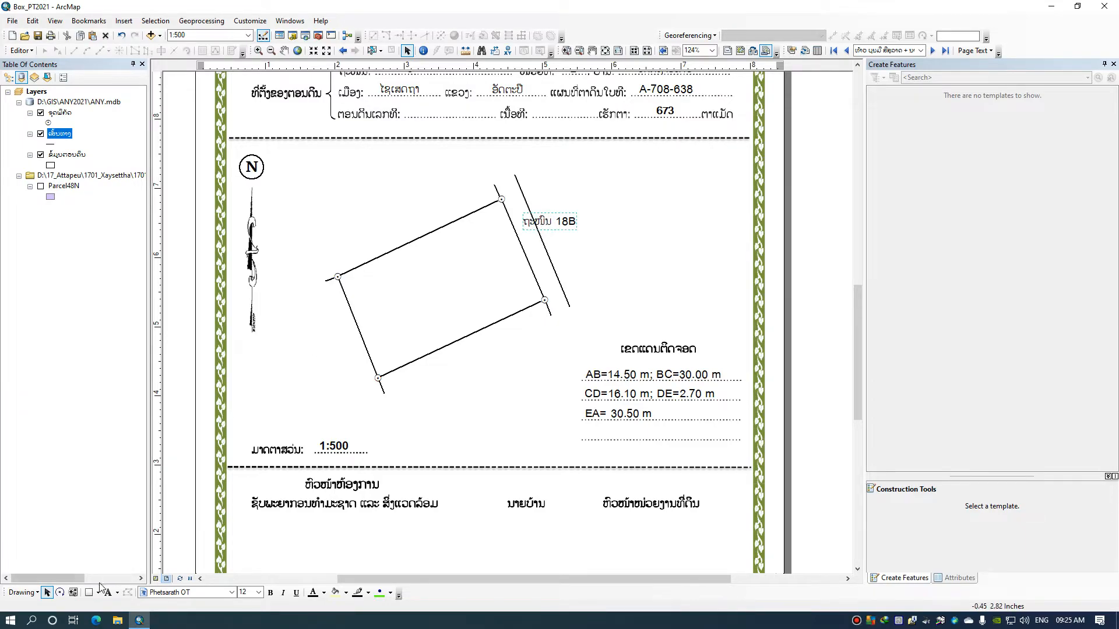
click(60, 592)
drag(517, 224, 541, 186)
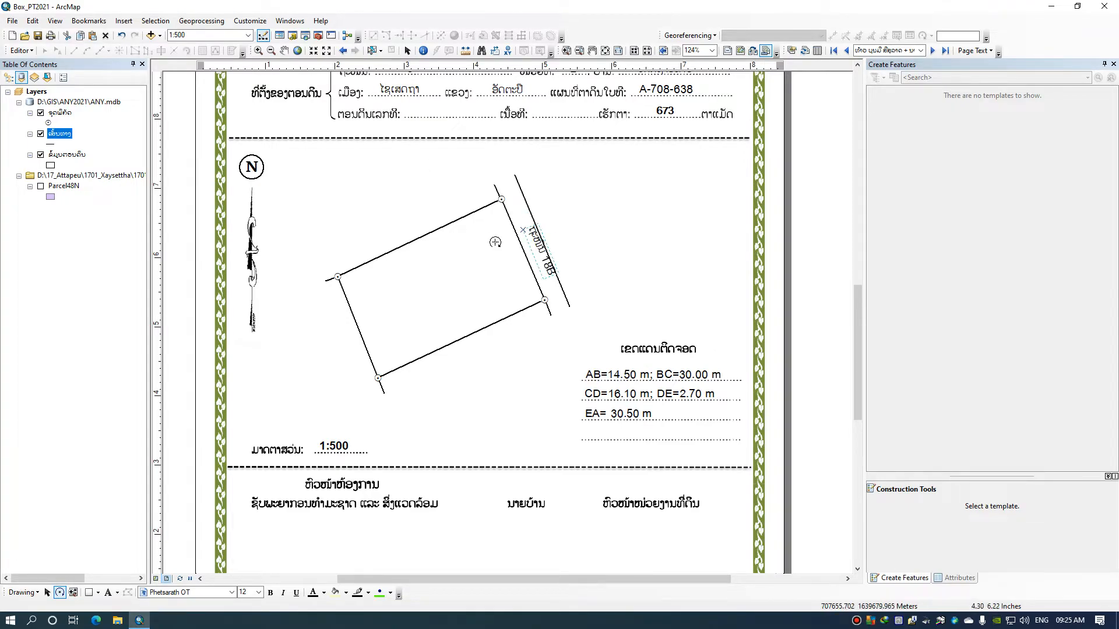
click(406, 51)
drag(534, 238, 522, 228)
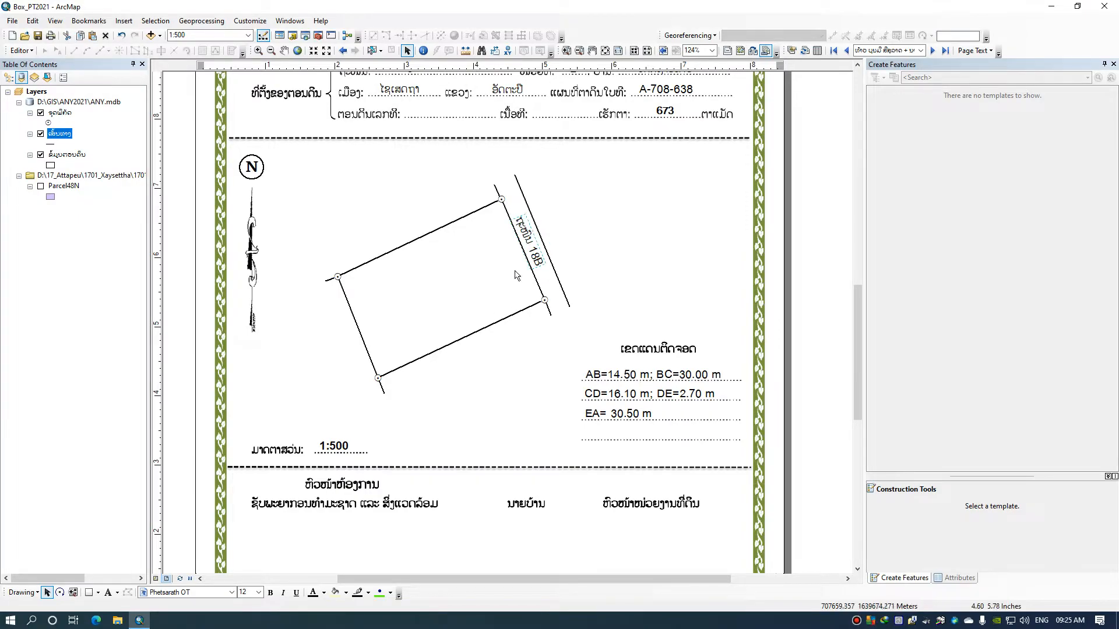
drag(523, 244, 528, 248)
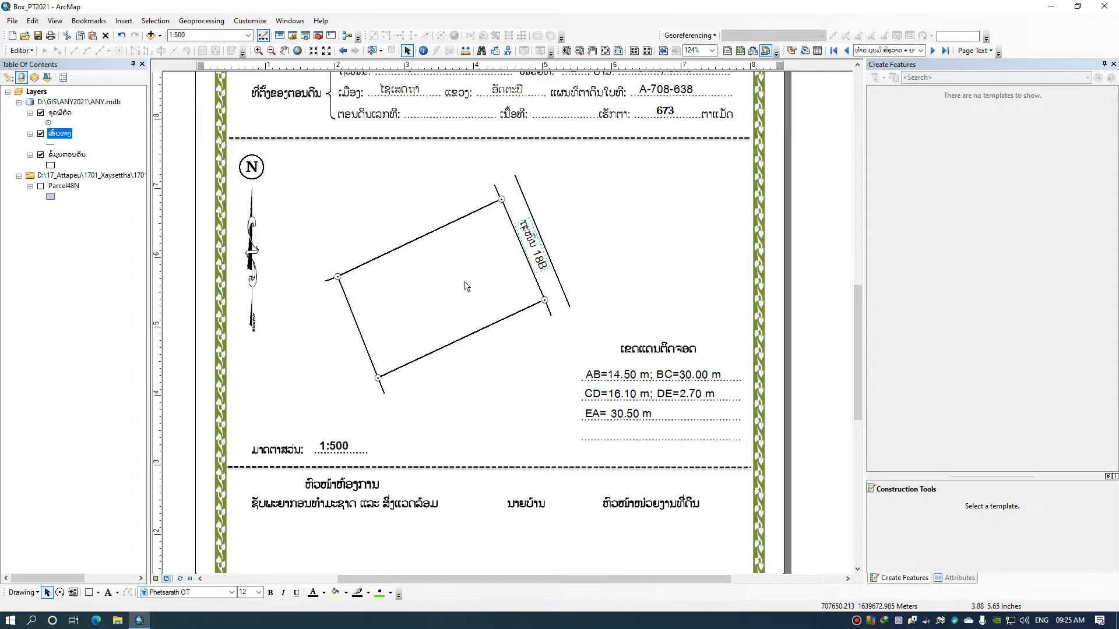
Add a text label with the neighbouring owner's name along the outside of the parcel's south side
click(107, 592)
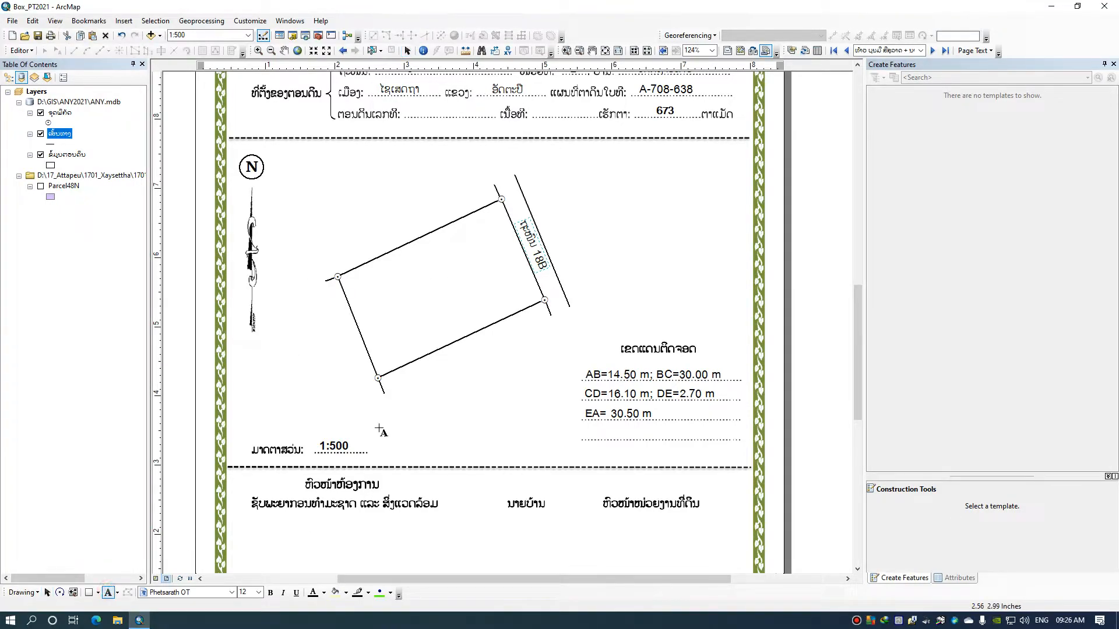
click(469, 374)
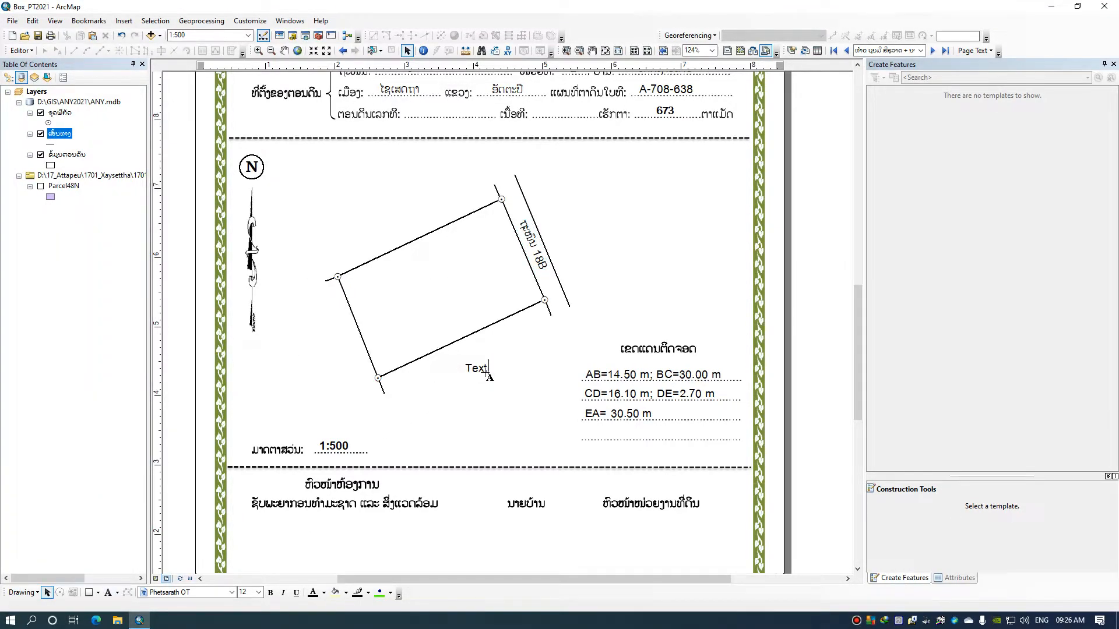
key(BackSpace)
text(ທ້າວ ສາຍຄຳ)
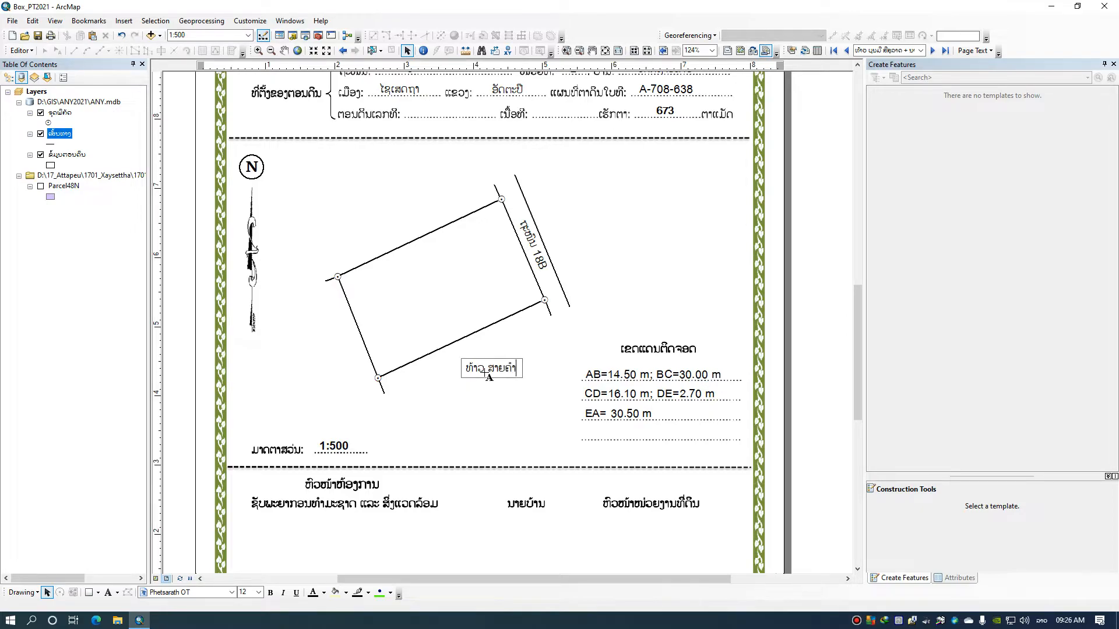
click(430, 347)
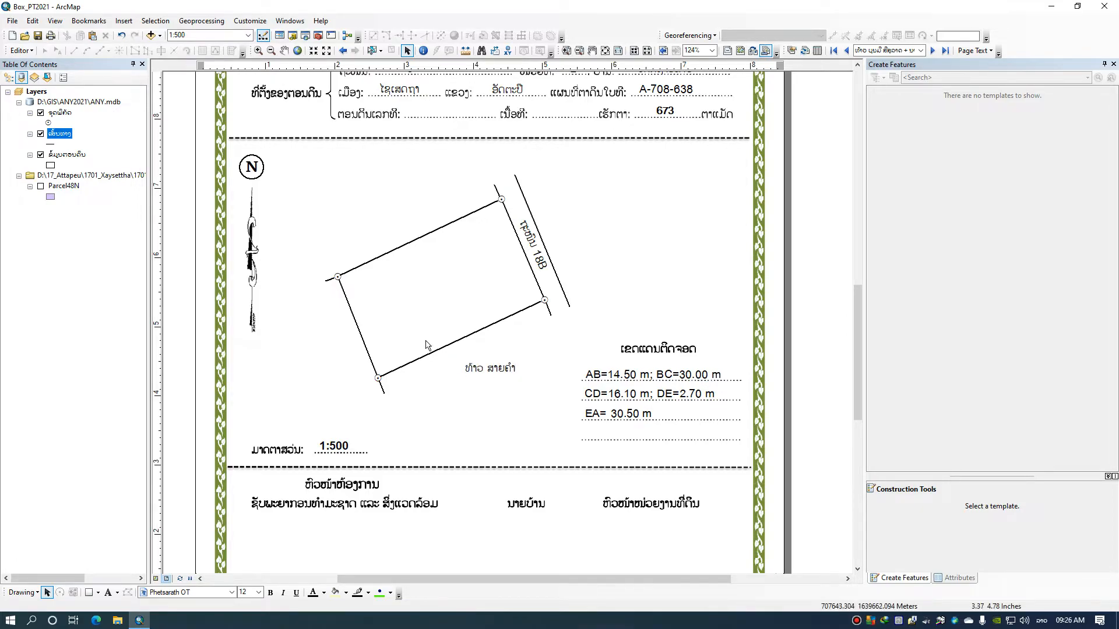
Add a text label with the neighbouring owner's name along the outside of the parcel's north side
click(109, 594)
click(386, 221)
key(BackSpace)
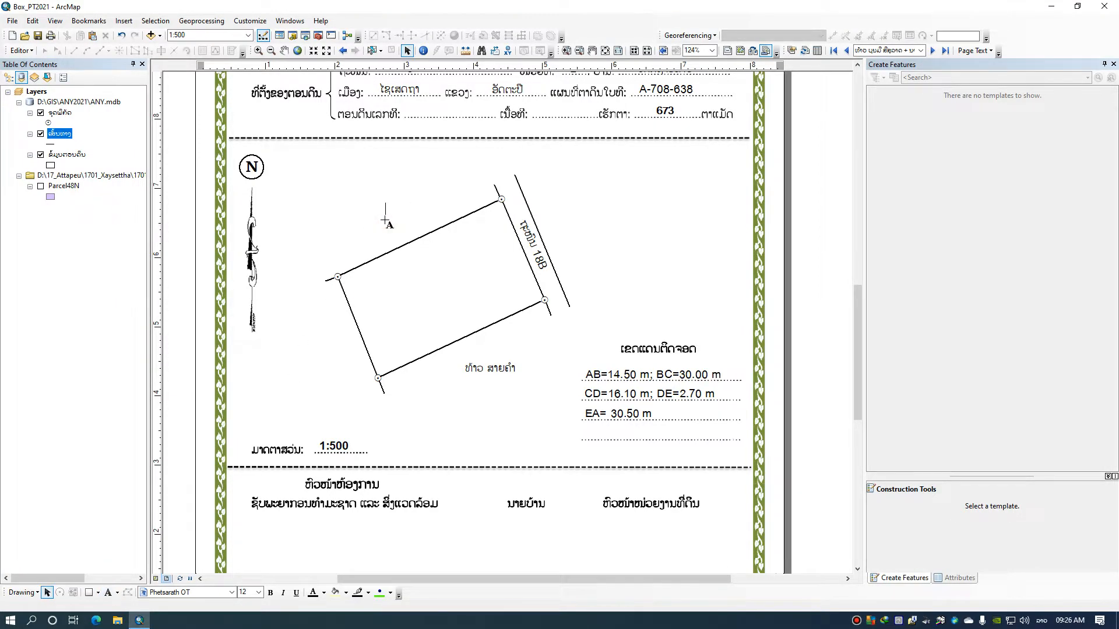
text(ທ້າວ ຄຳກອນ)
key(Return)
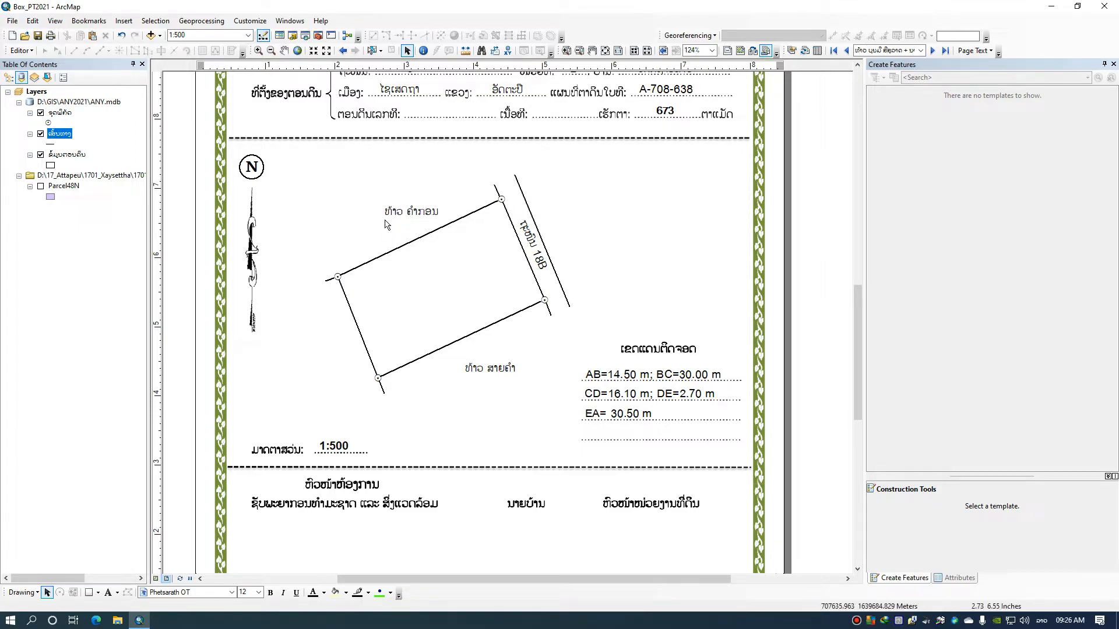
click(318, 345)
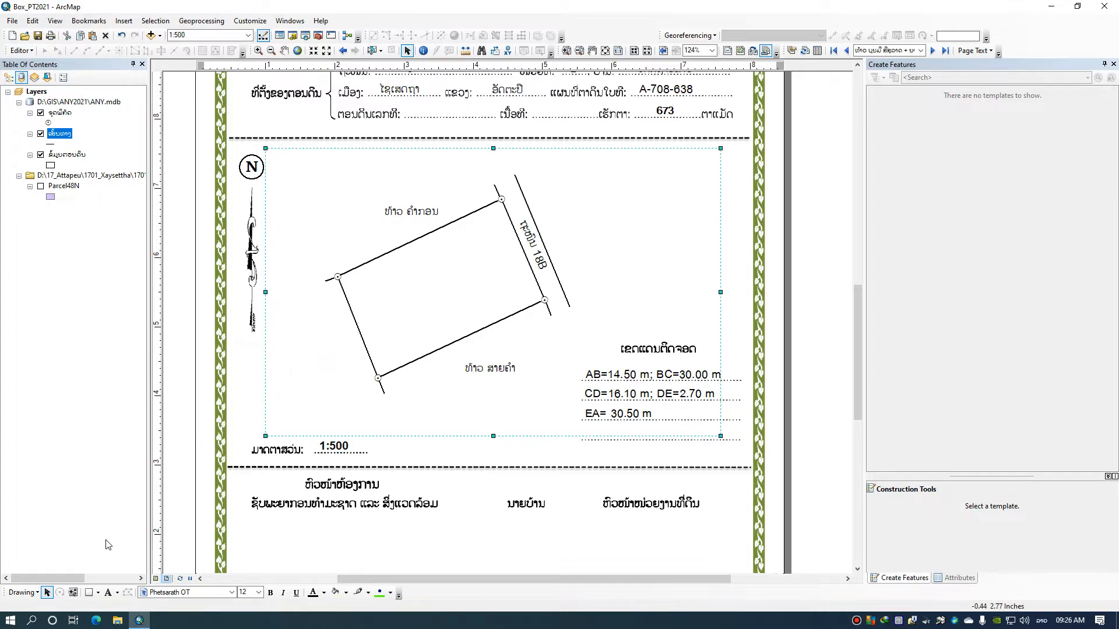
click(846, 267)
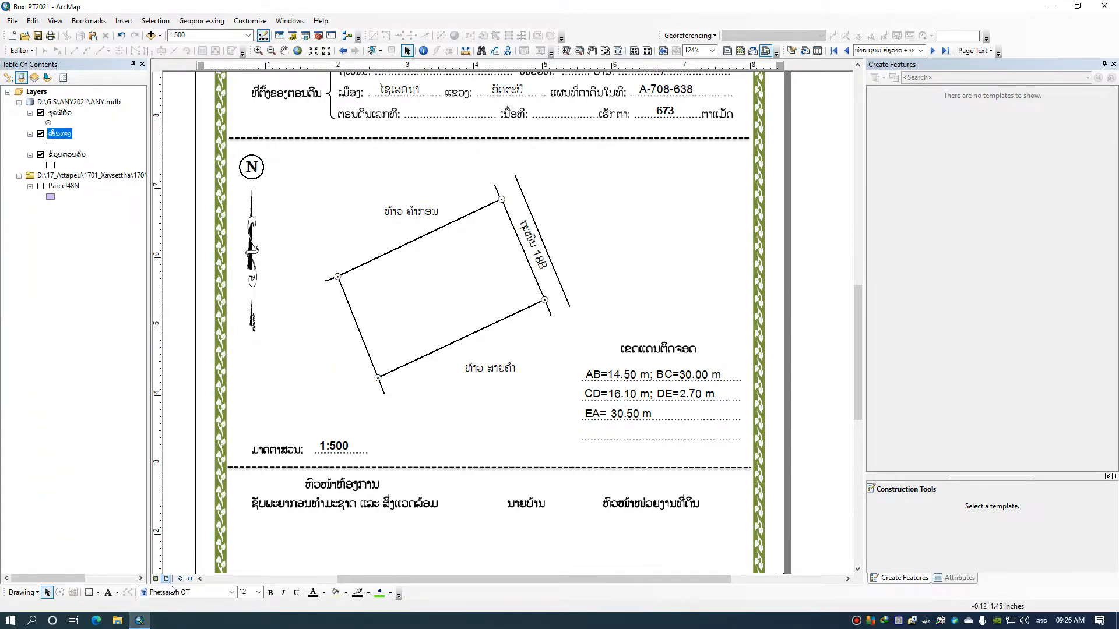
Add a text label with the western neighbour's name and move it clear of the parcel's west boundary
click(108, 592)
click(319, 348)
text(ທ້າວ ແສ)
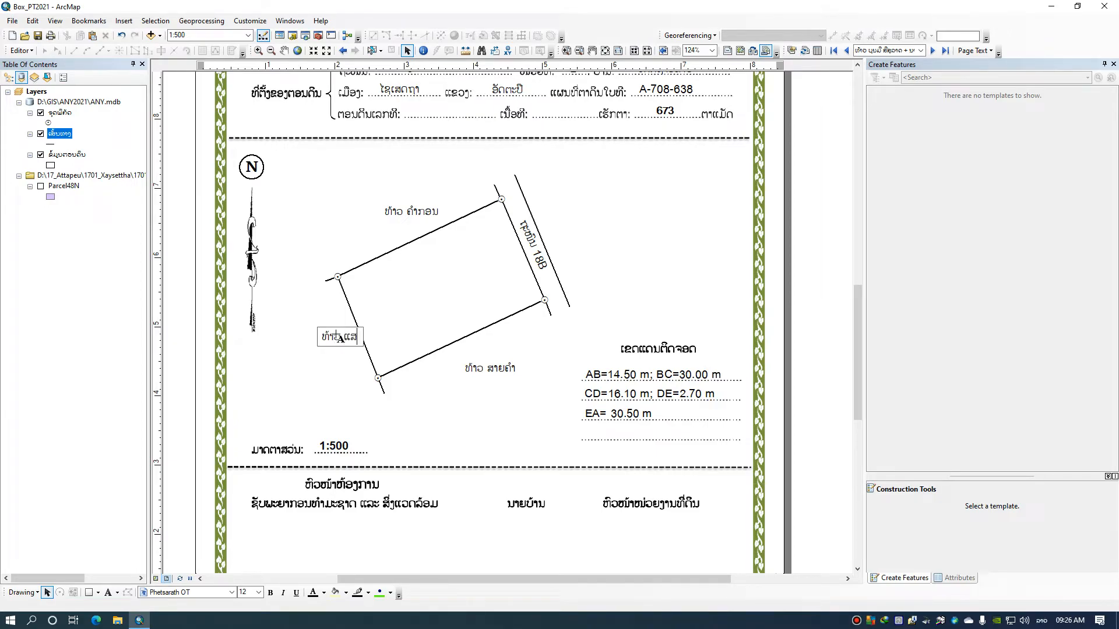
text(ງອາທິດ)
key(Return)
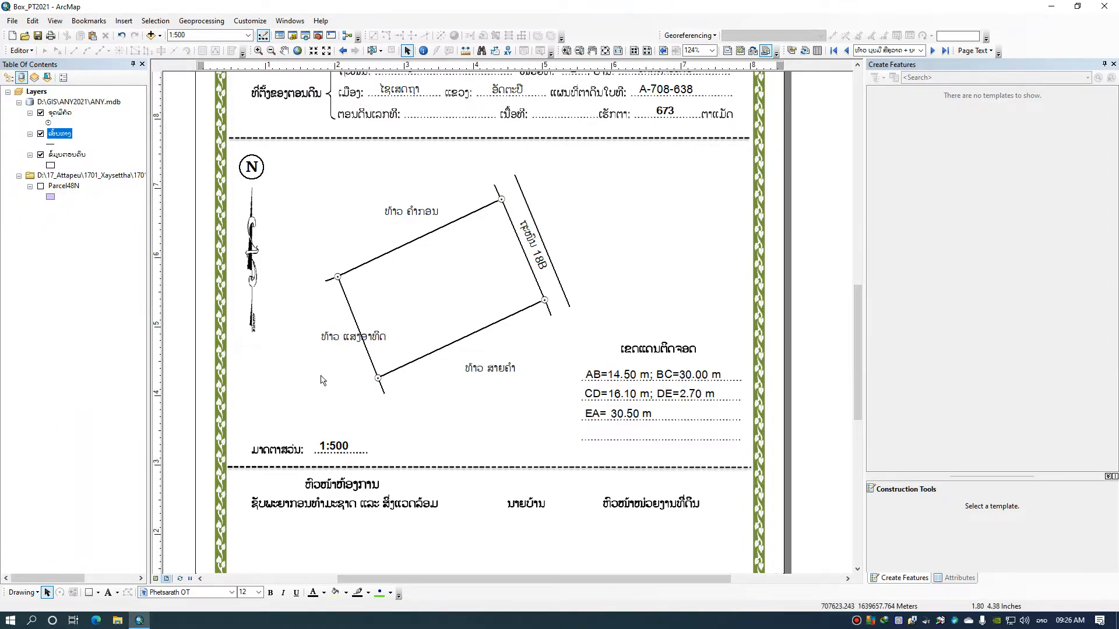
drag(339, 342, 305, 343)
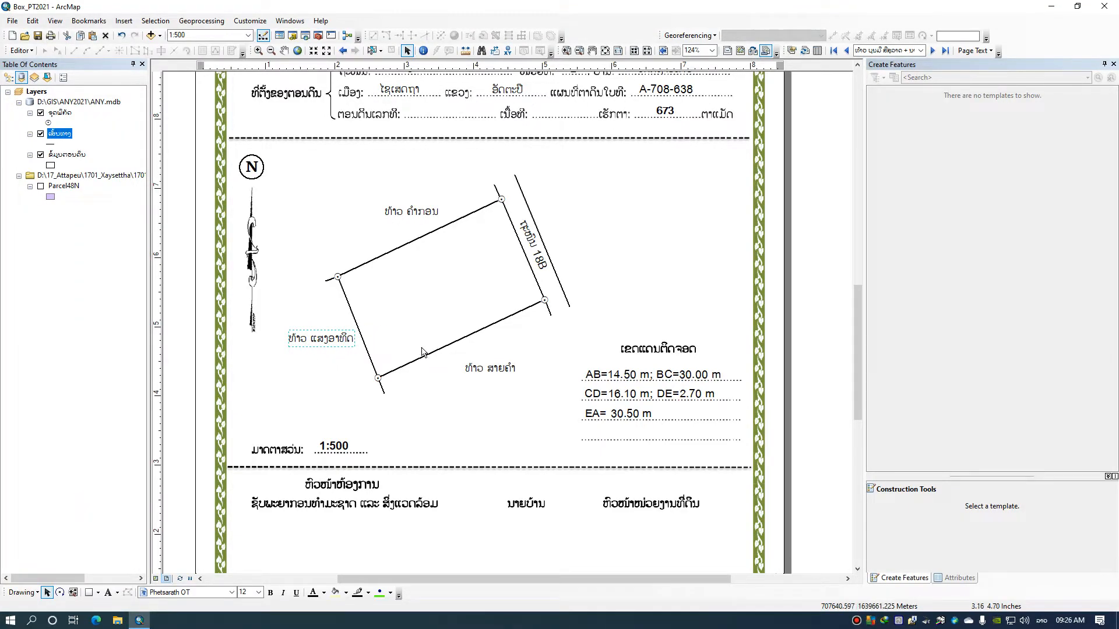
Add the corner label "A" just outside the parcel's northeast corner
click(606, 378)
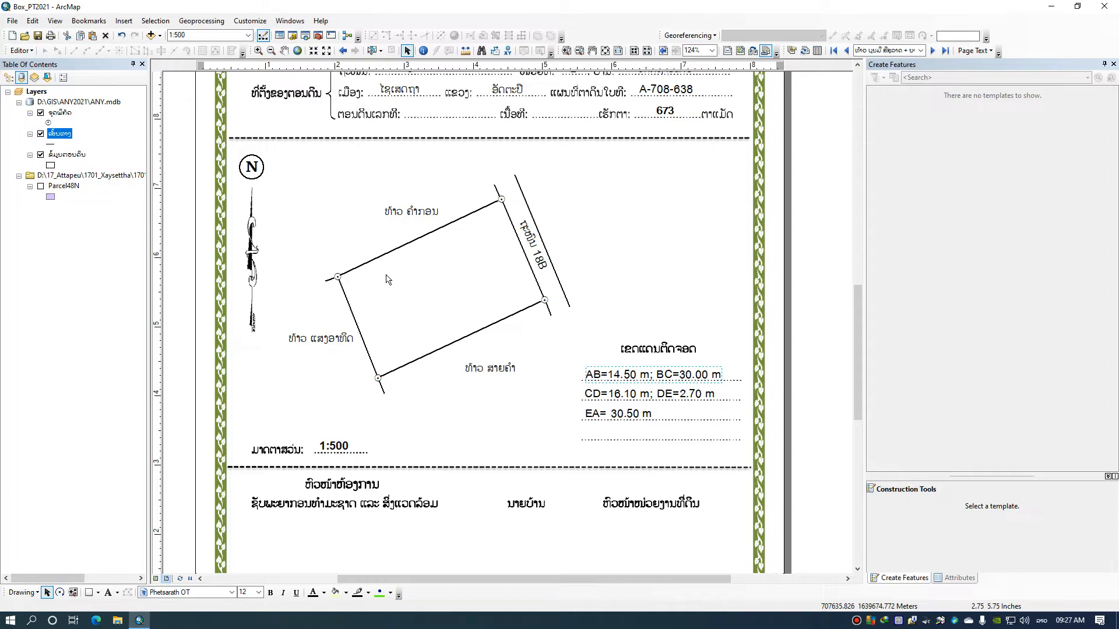
right_click(625, 378)
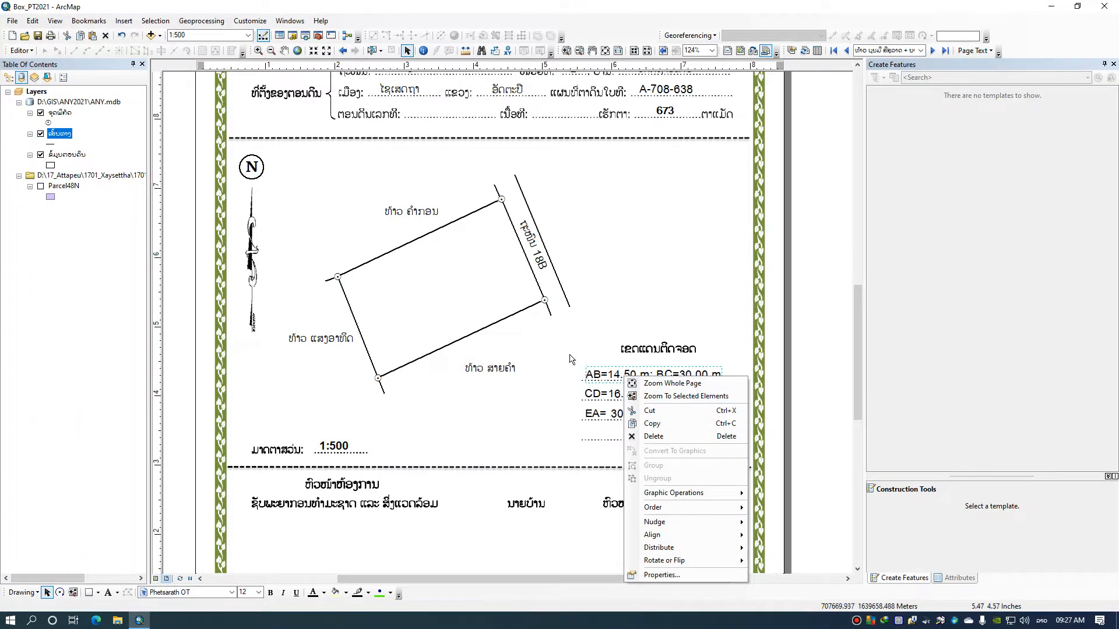
click(108, 593)
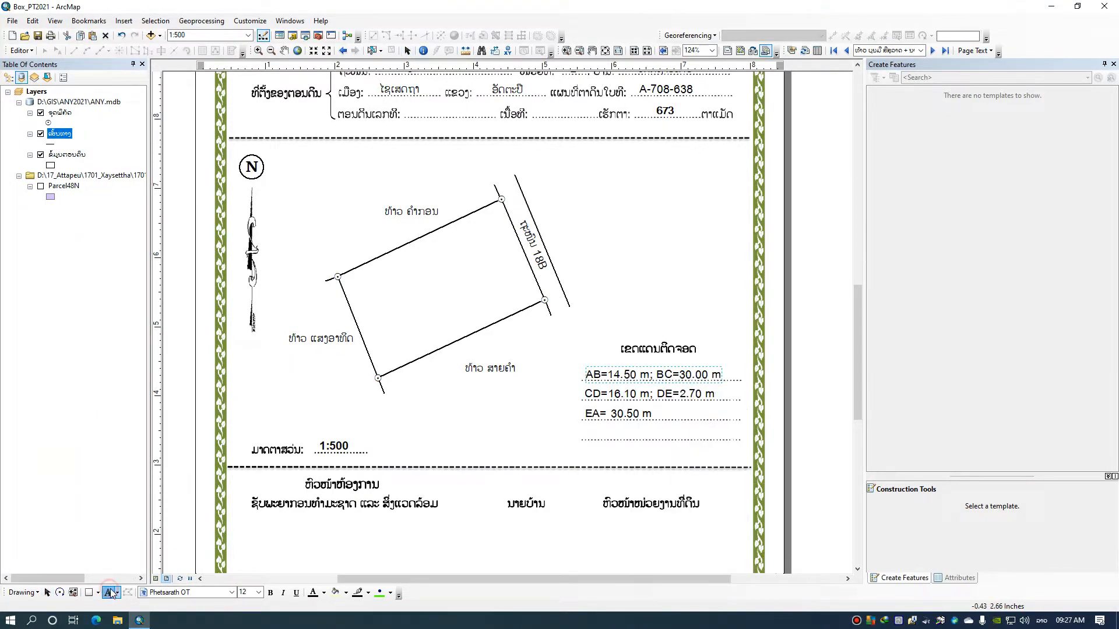
click(491, 176)
key(BackSpace)
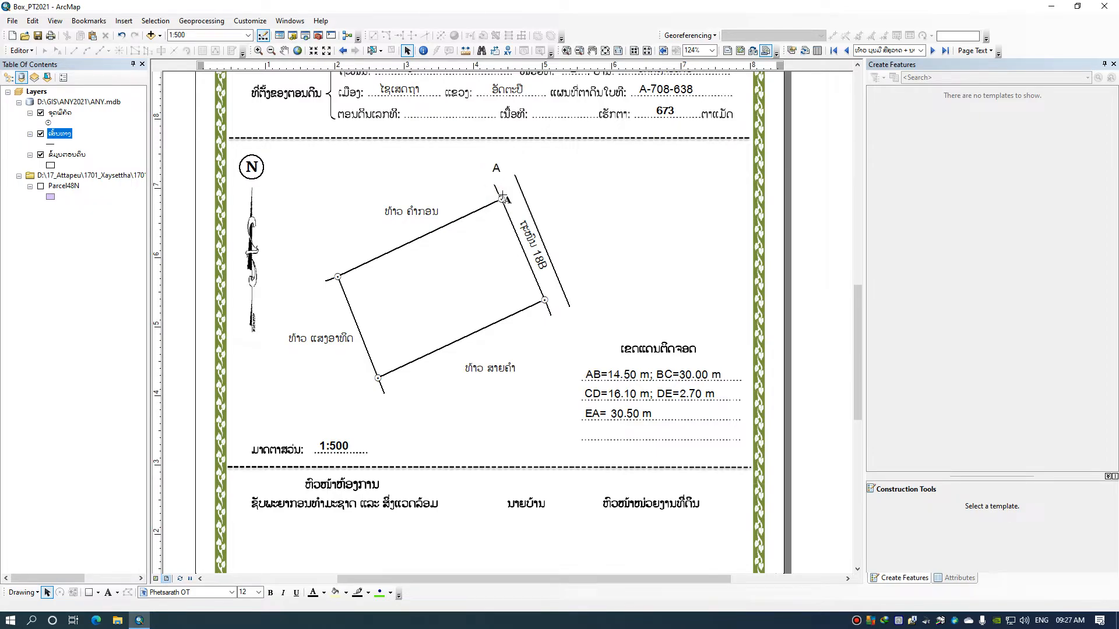
click(109, 593)
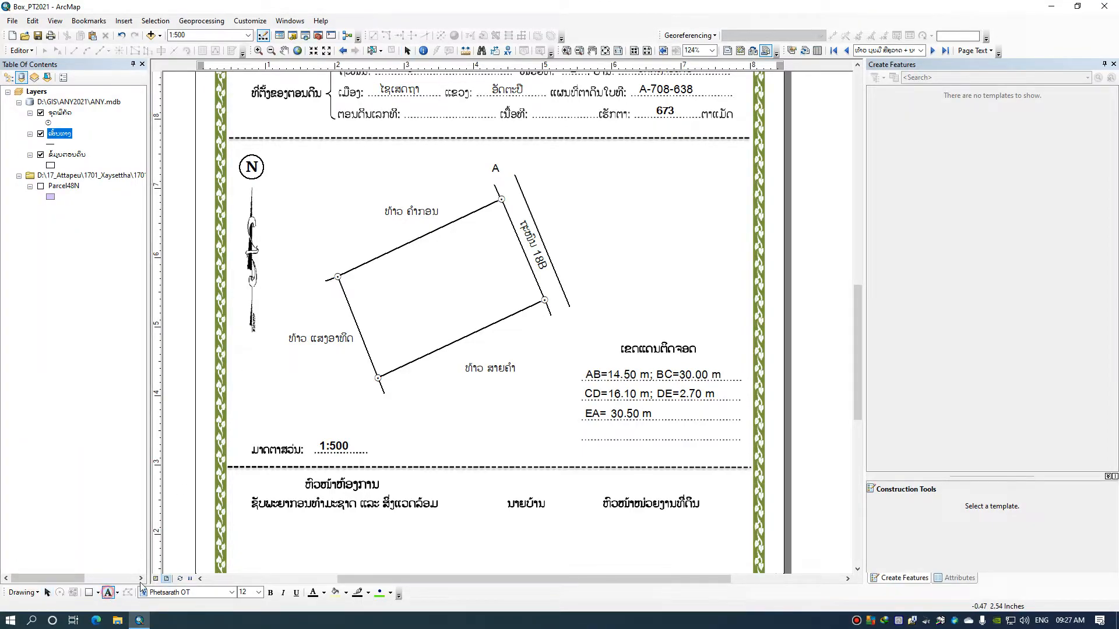
Add the corner labels "B", "C" and "D" outside the parcel's southeast, southwest and northwest corners
click(556, 321)
key(BackSpace)
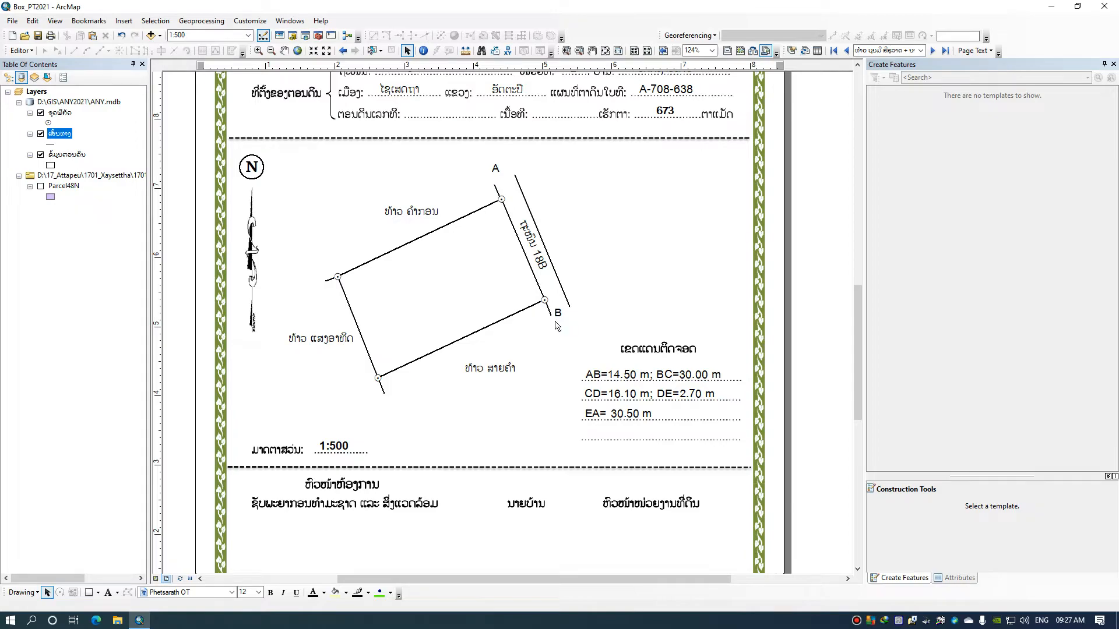
click(110, 592)
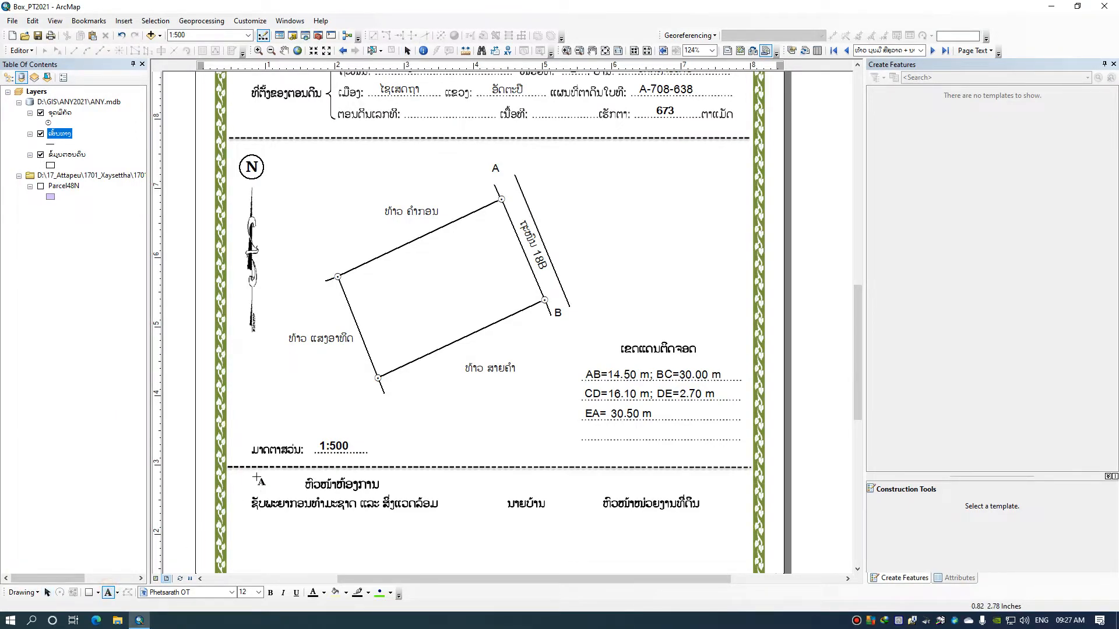
click(385, 398)
key(BackSpace)
text(C)
key(Return)
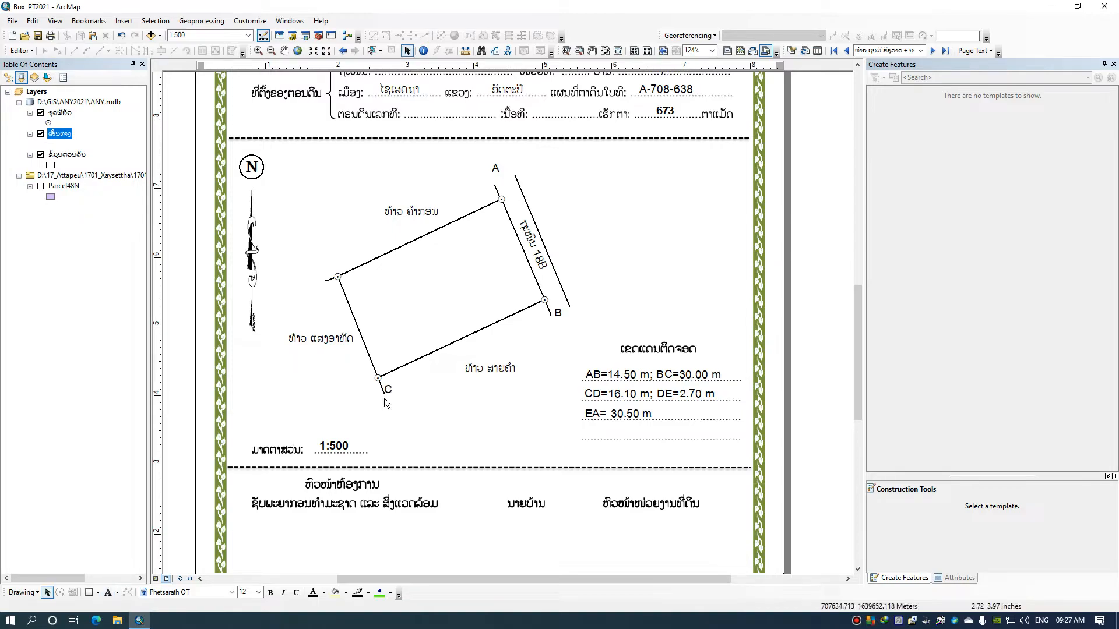
click(108, 592)
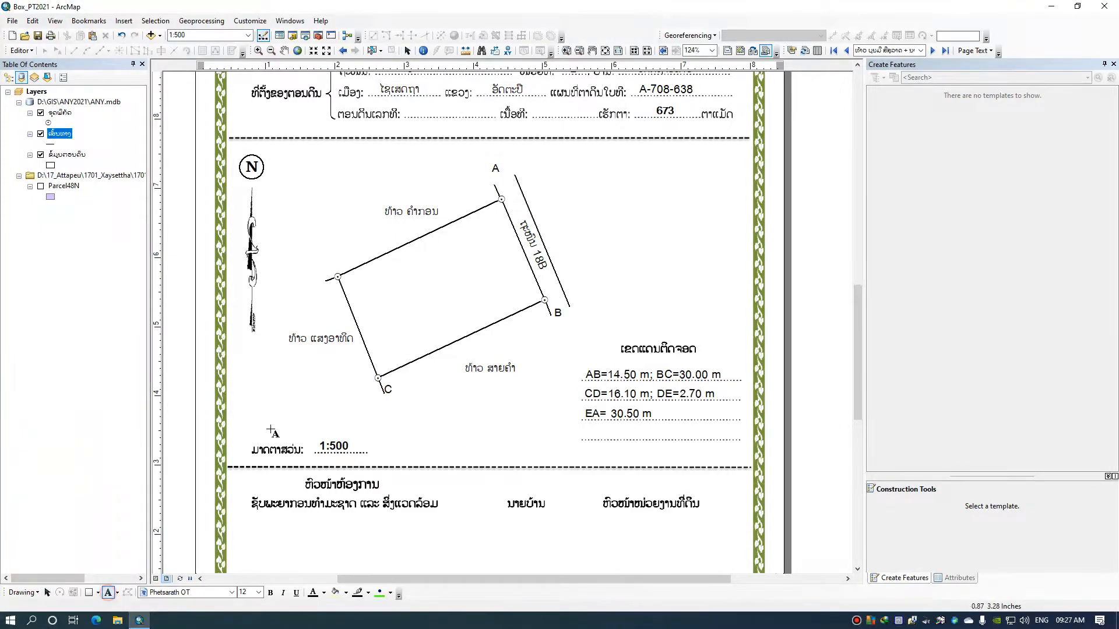
click(326, 256)
key(BackSpace)
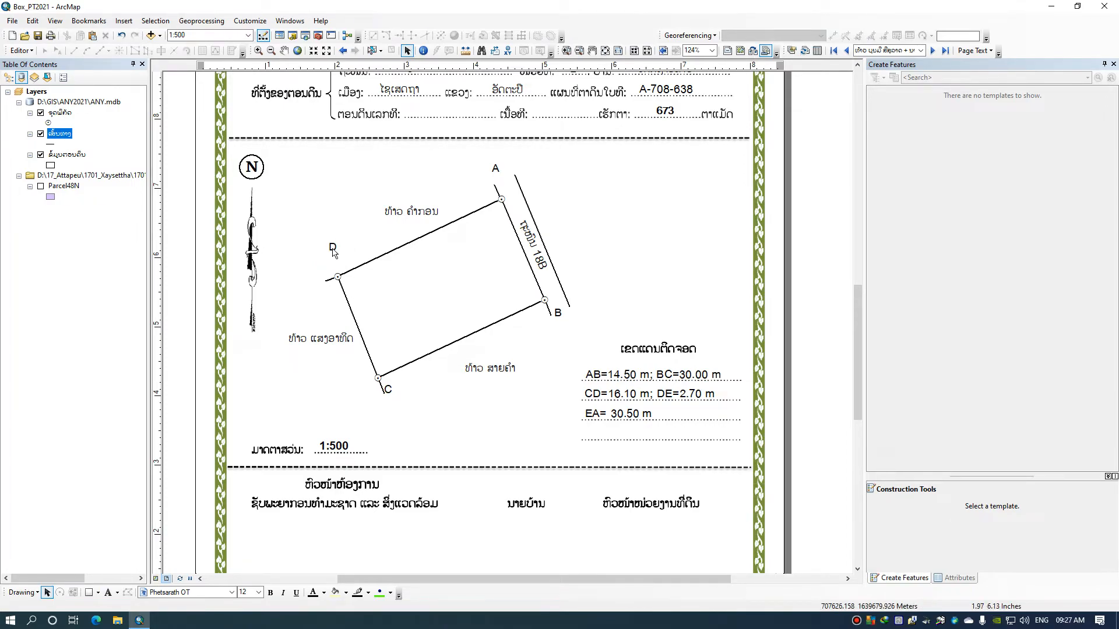
Move the corner labels D, A, B and C so each sits close to its corner point without overlapping the boundary lines
drag(334, 252, 336, 265)
drag(498, 170, 499, 178)
drag(559, 313, 545, 321)
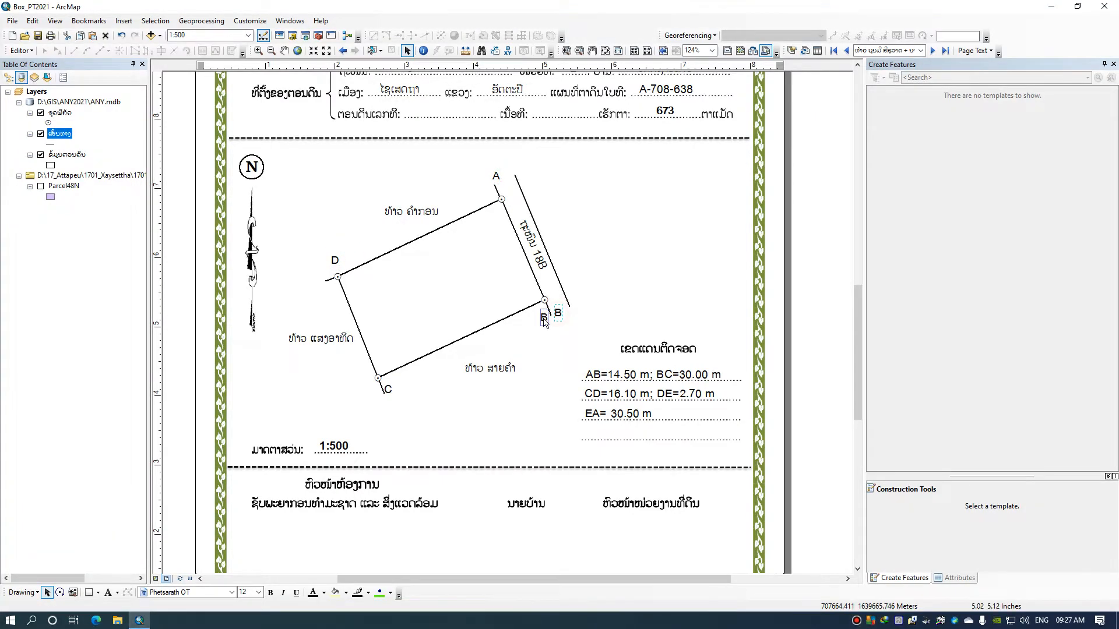
click(389, 390)
key(Left)
key(Left)
key(Left)
key(Left)
key(Left)
key(Left)
key(Down)
key(Down)
Change the AB length in the first line of the boundary length list to 20.50 m
click(620, 377)
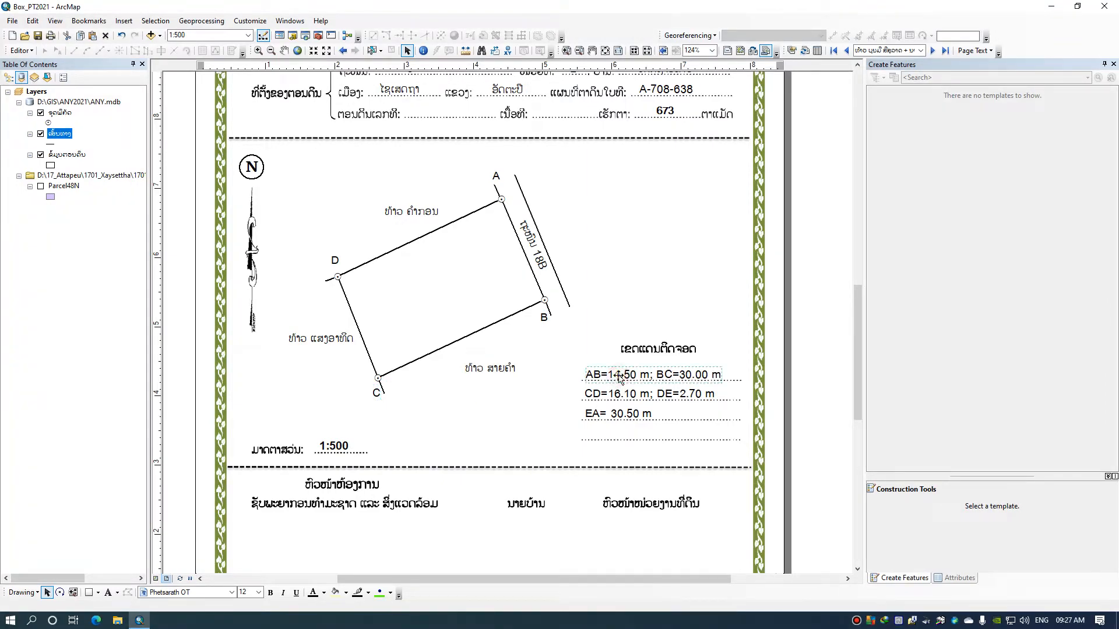
right_click(620, 378)
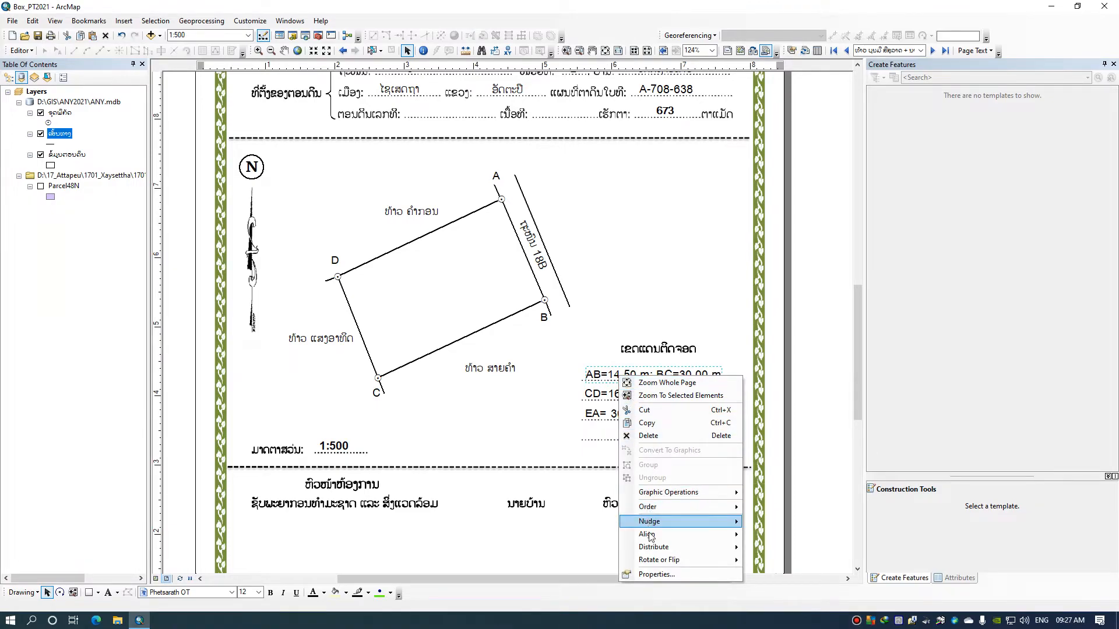
click(656, 573)
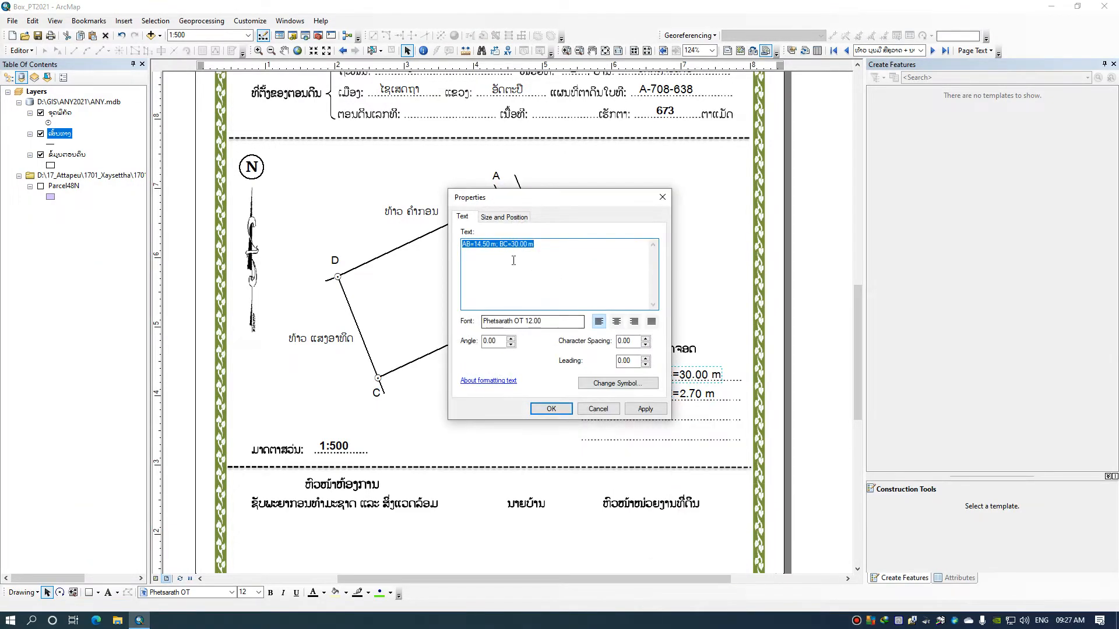
drag(521, 205, 716, 223)
click(684, 265)
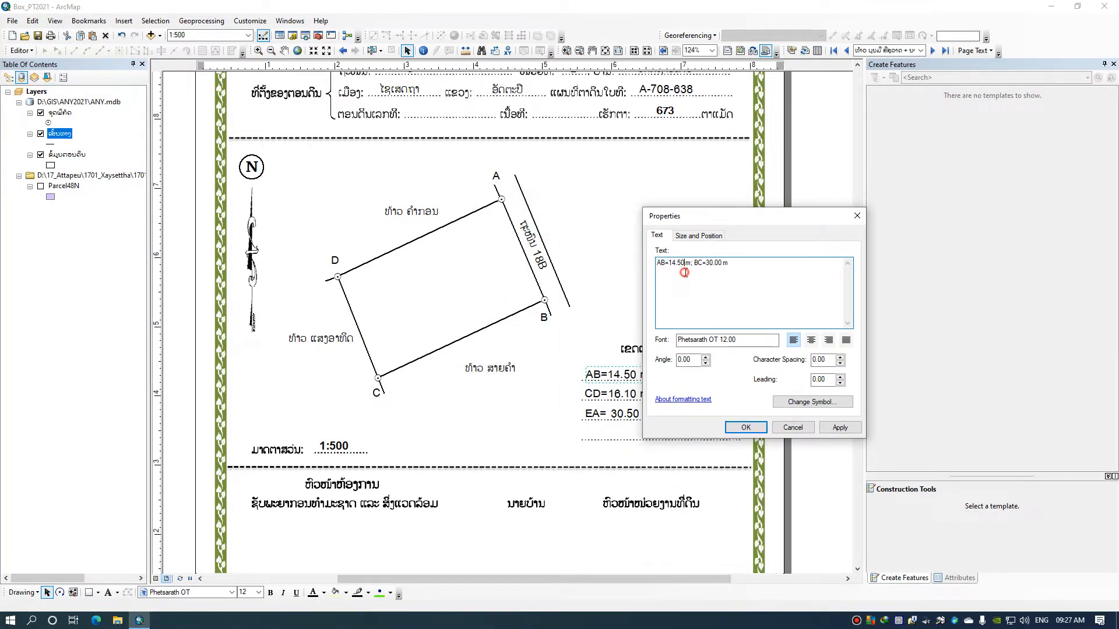
drag(671, 264, 675, 265)
text(20)
click(745, 427)
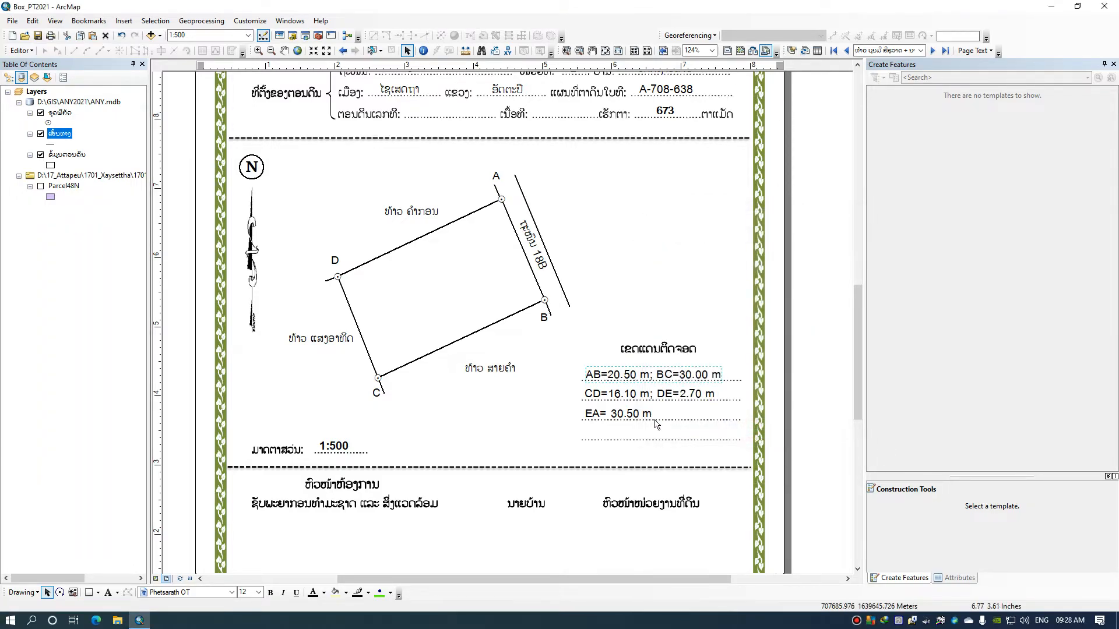
Change the second boundary length line to "CD=20.50 m; DA=30.00 m" and delete the EA line below it
click(611, 397)
right_click(612, 397)
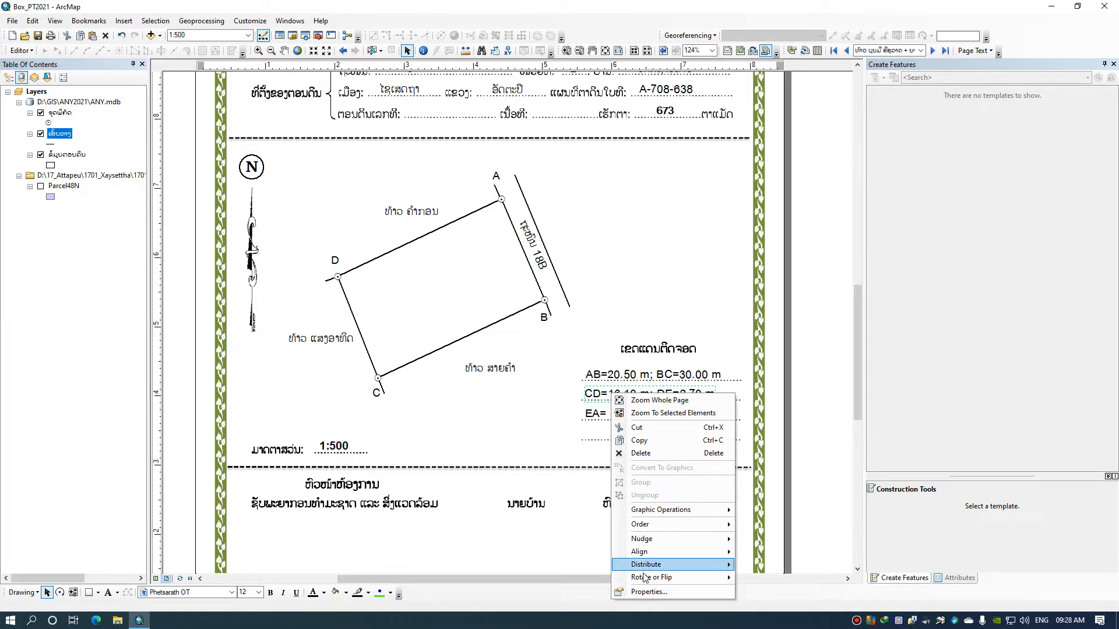
click(647, 592)
click(476, 245)
drag(474, 245, 483, 245)
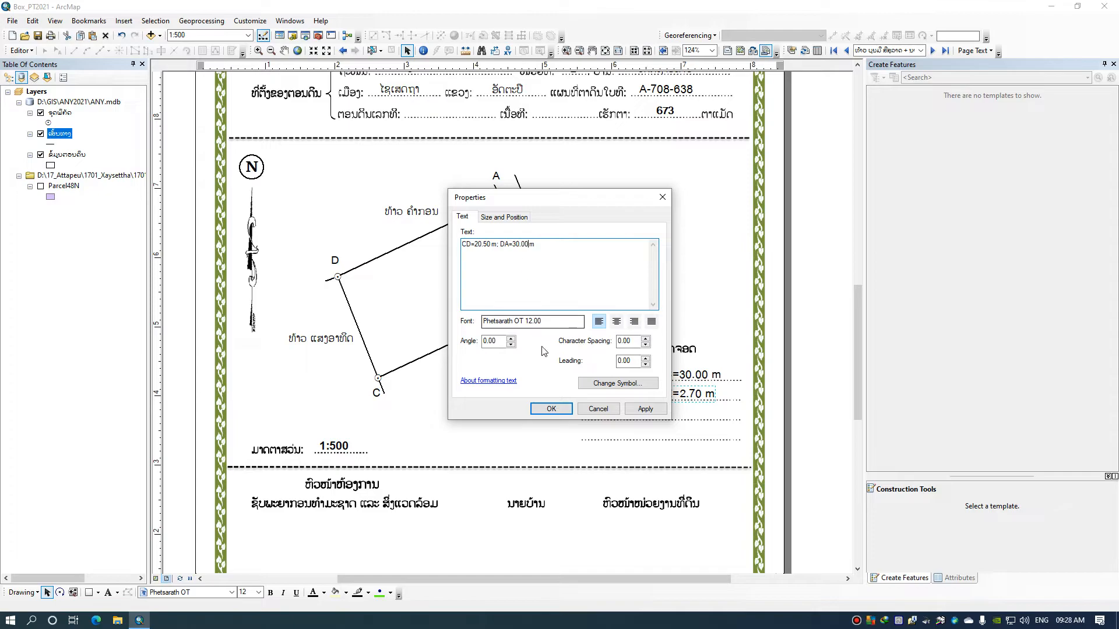
click(551, 408)
click(624, 414)
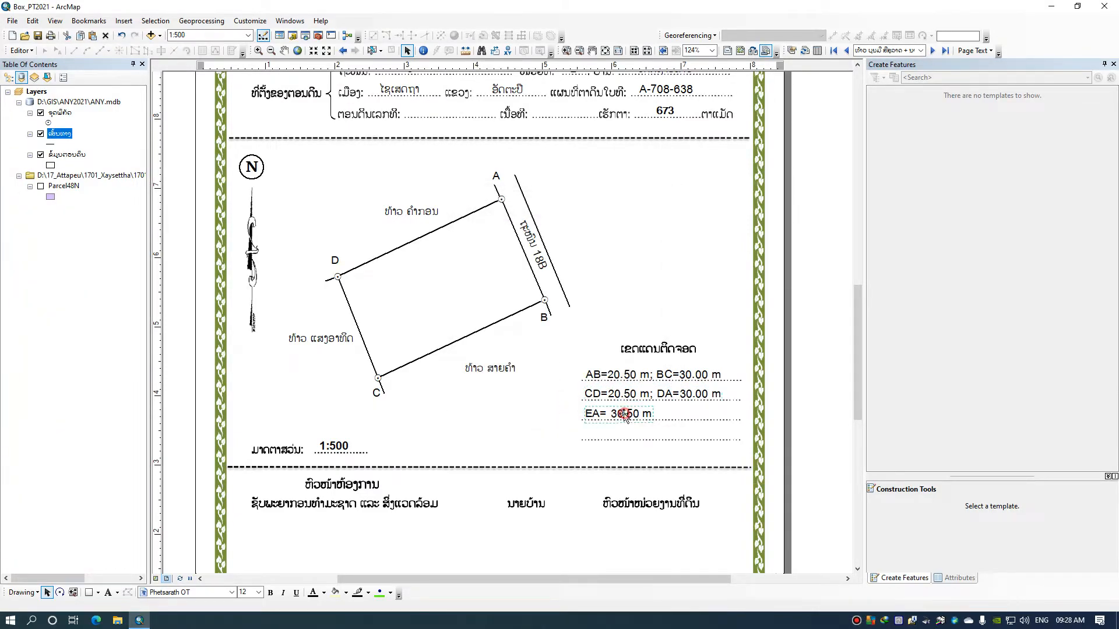
key(Delete)
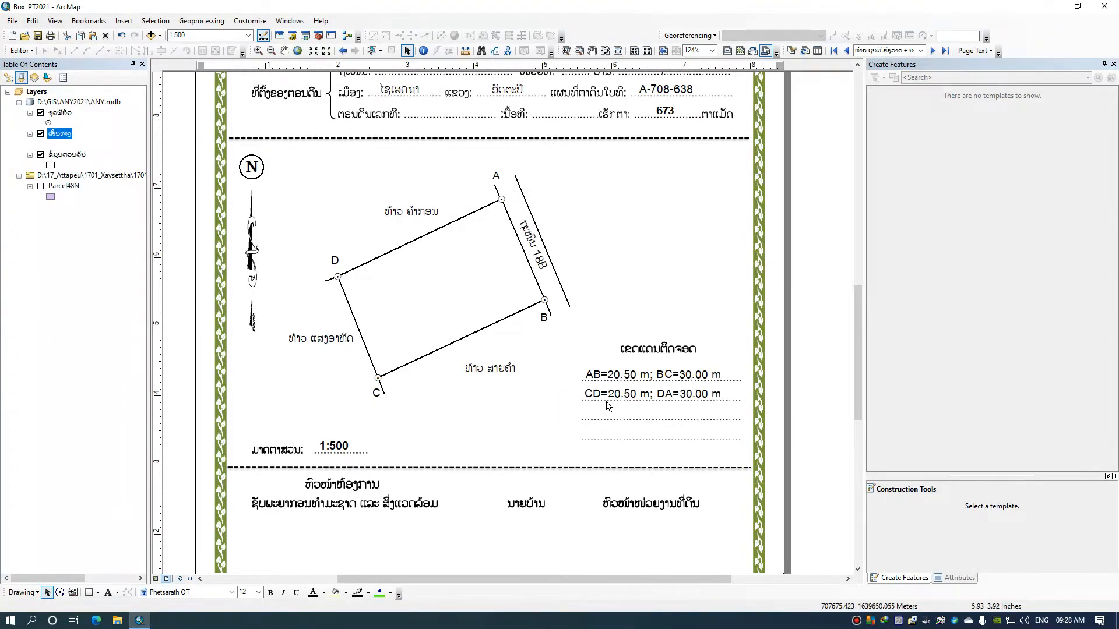
Review the certificate page and browse the last and first parcels' pages before returning to the second page
scroll(563, 317, down, 4)
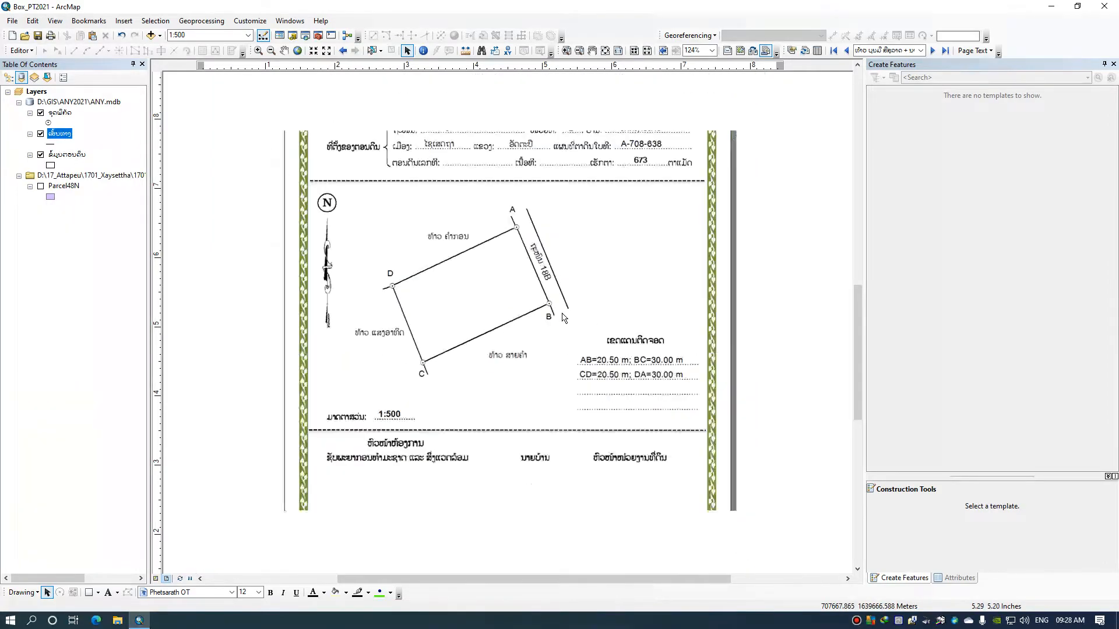
drag(744, 315, 707, 398)
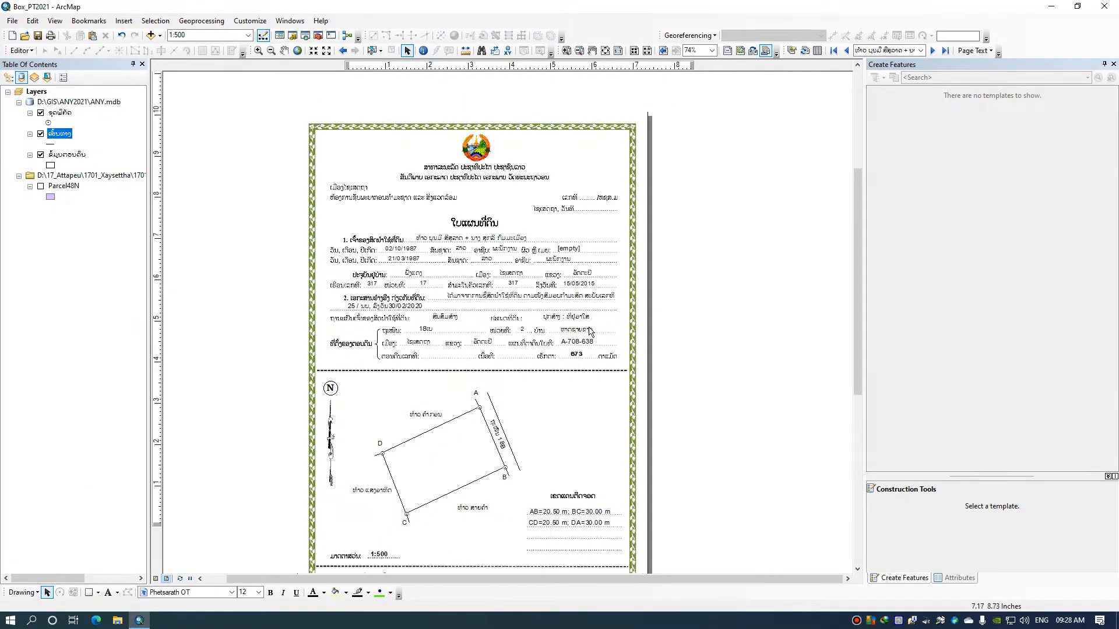
scroll(443, 248, down, 2)
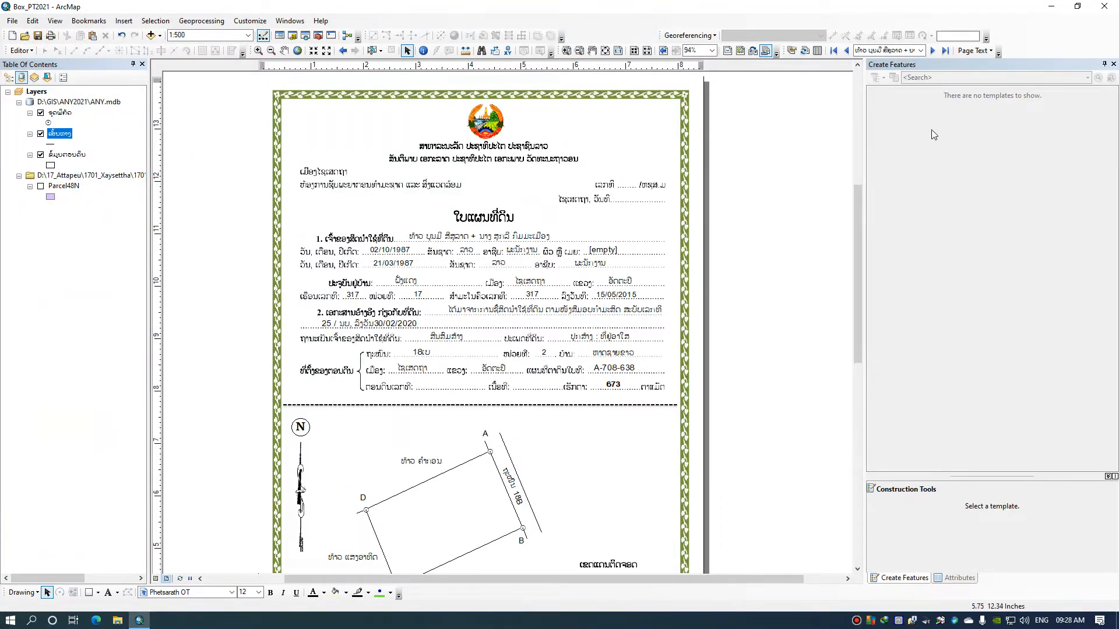
click(1114, 64)
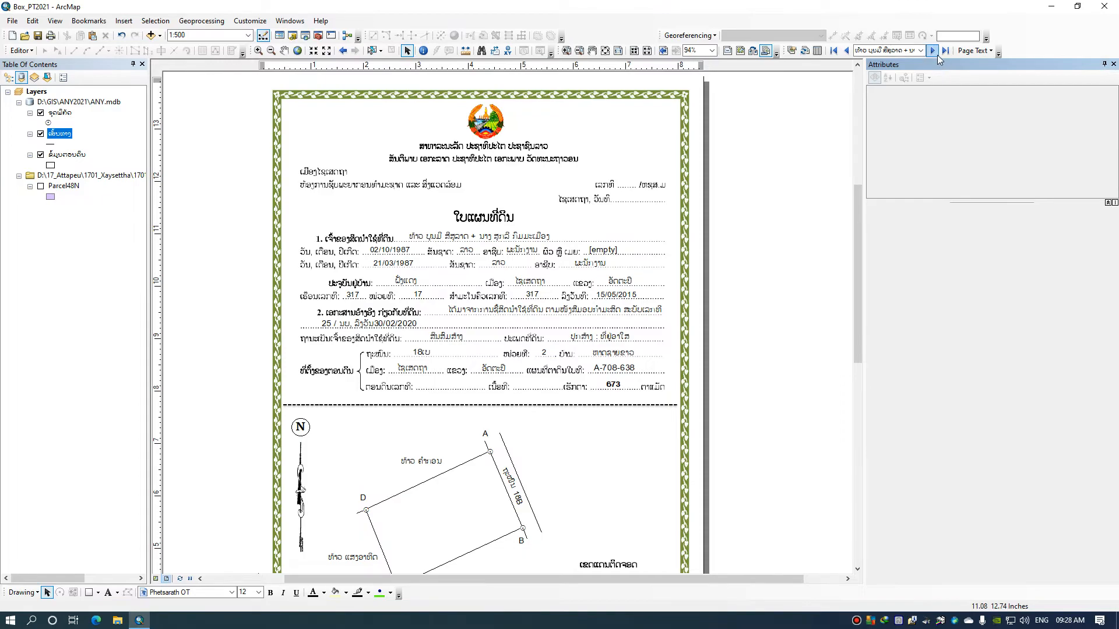
click(945, 51)
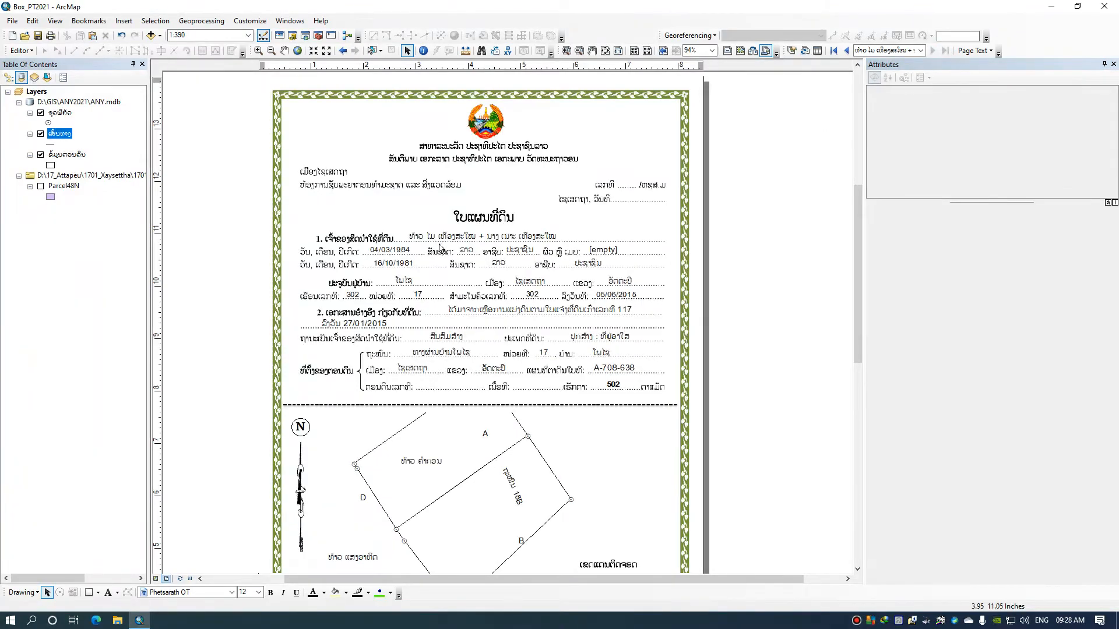
click(834, 51)
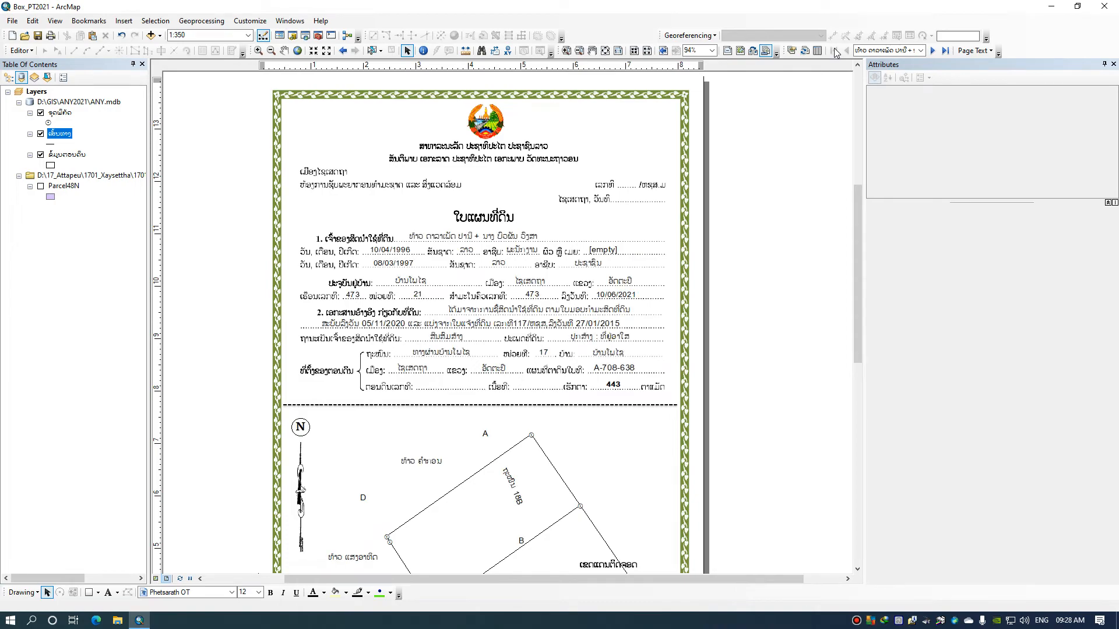
click(933, 51)
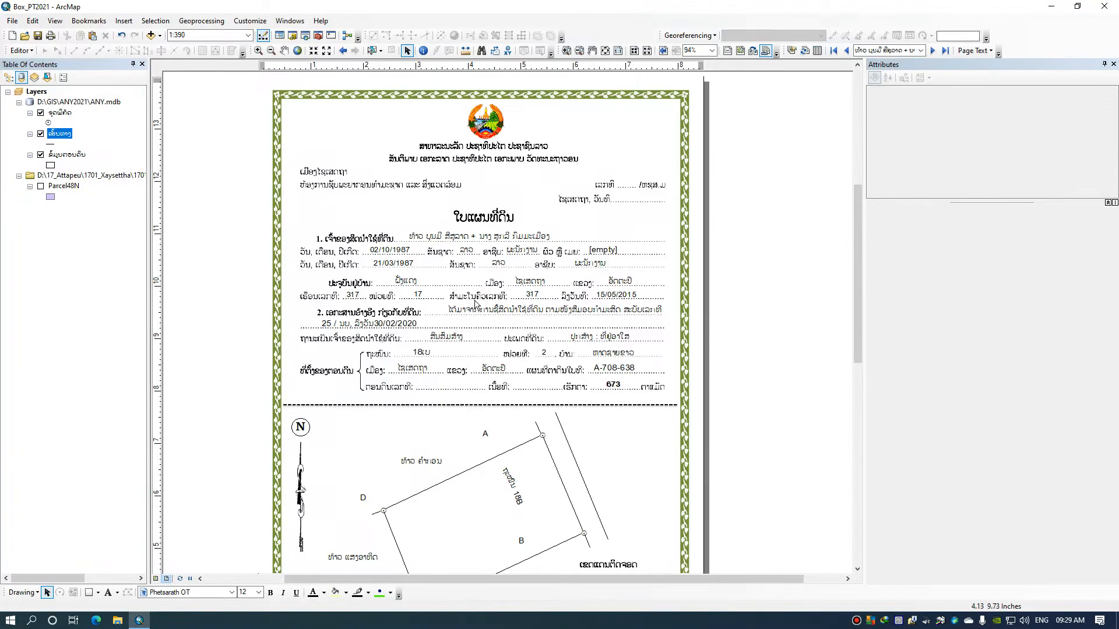
Set the map scale of the current certificate page back to 1:500
scroll(380, 216, down, 3)
click(224, 36)
text(1:35)
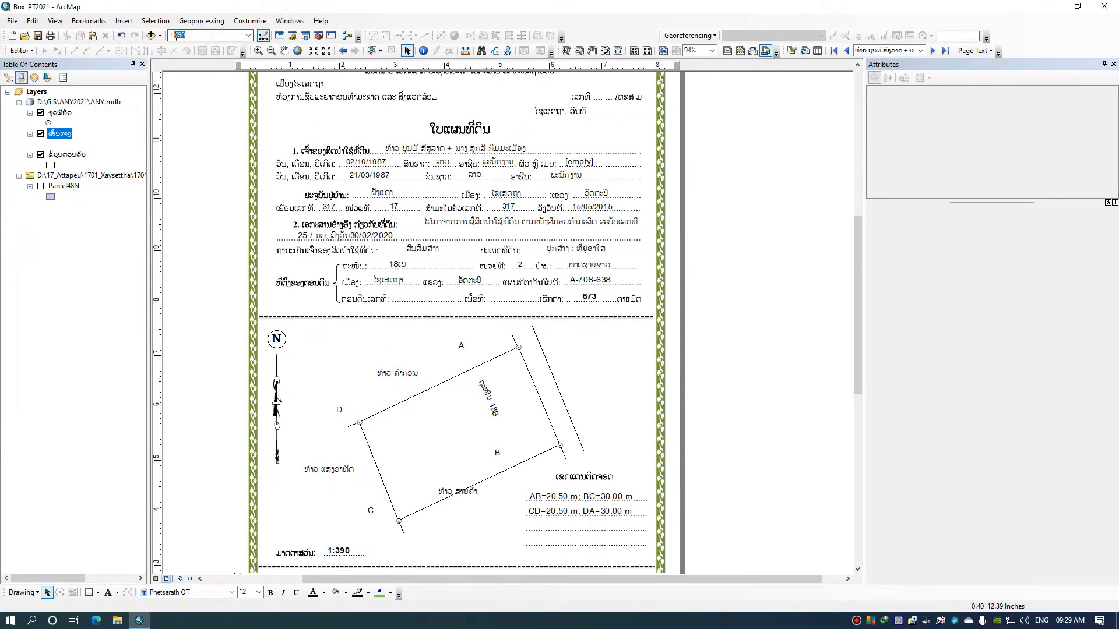
text(500)
key(Return)
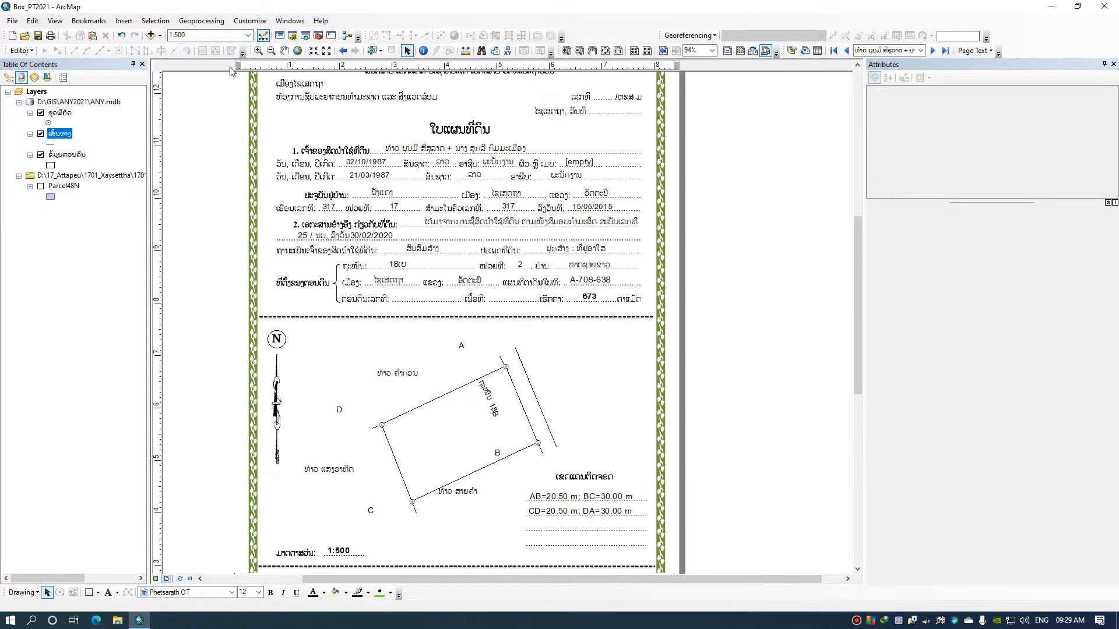
Pan the map inside the data frame until the parcel's corners and sides line up with their text labels
click(284, 50)
drag(467, 429, 434, 430)
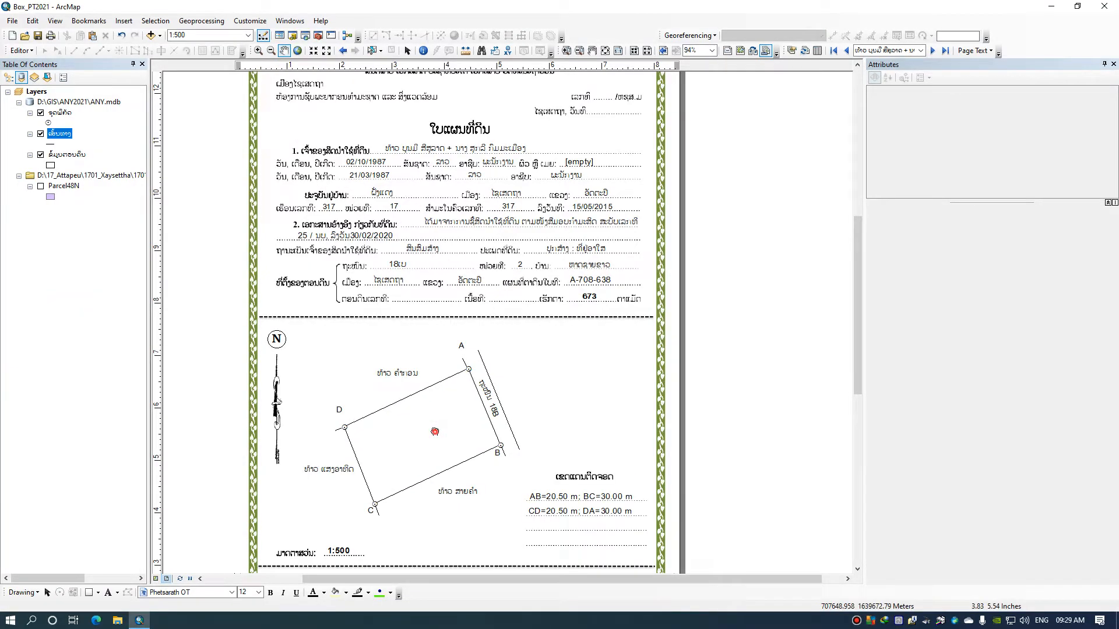
drag(435, 431, 432, 429)
click(432, 428)
drag(433, 432, 420, 425)
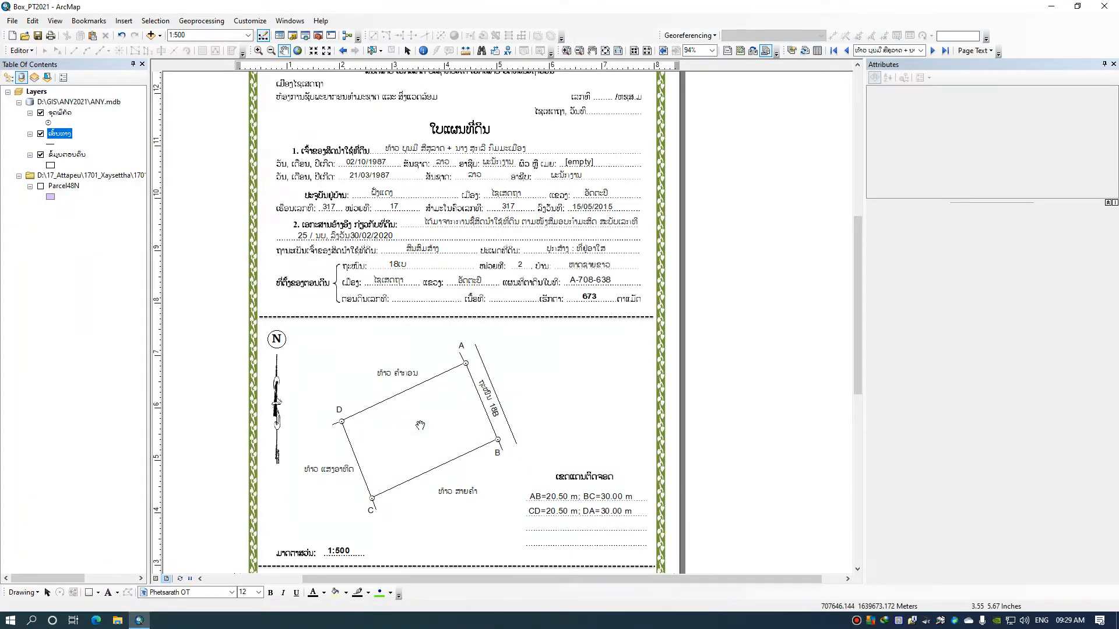
Check the paper size in the EPSON L355 printer properties for the current page, then leave the print settings without printing
scroll(422, 363, down, 2)
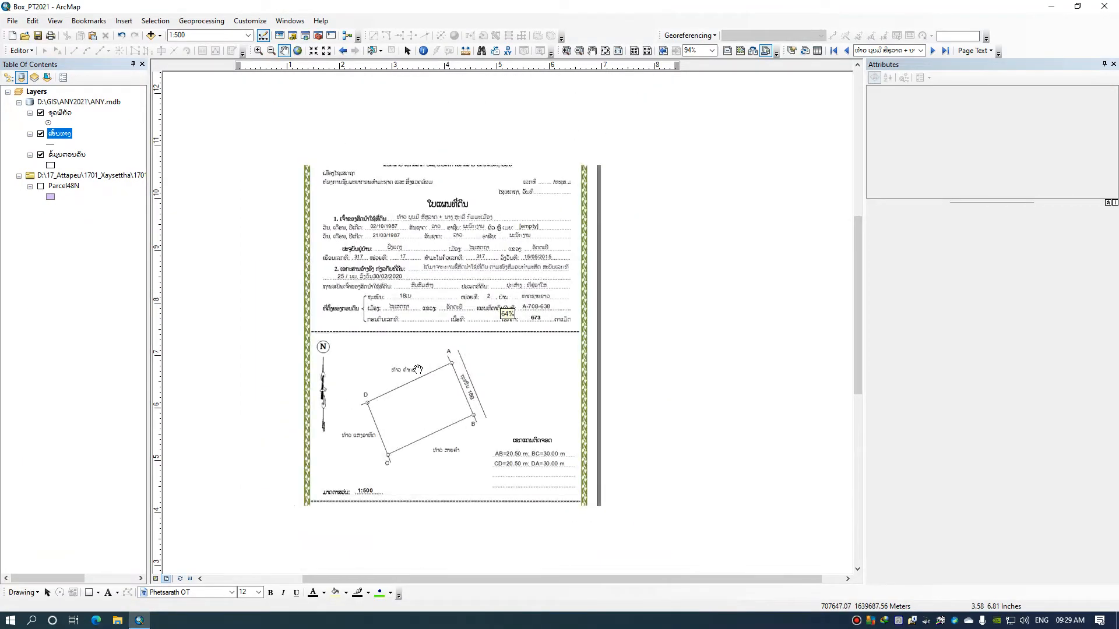
drag(444, 408, 453, 363)
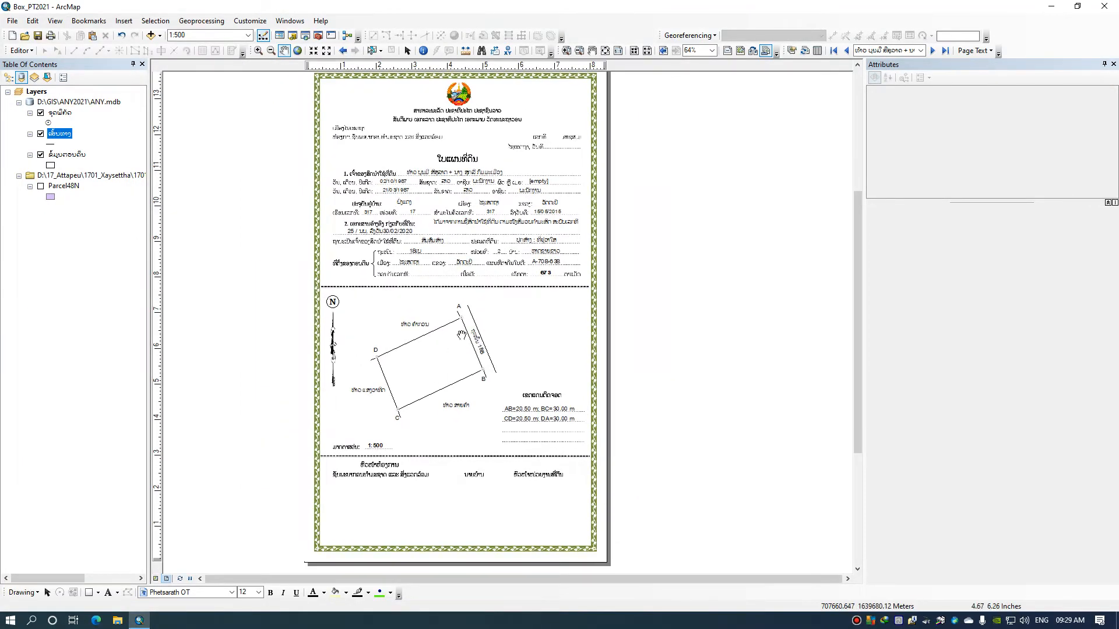
click(50, 37)
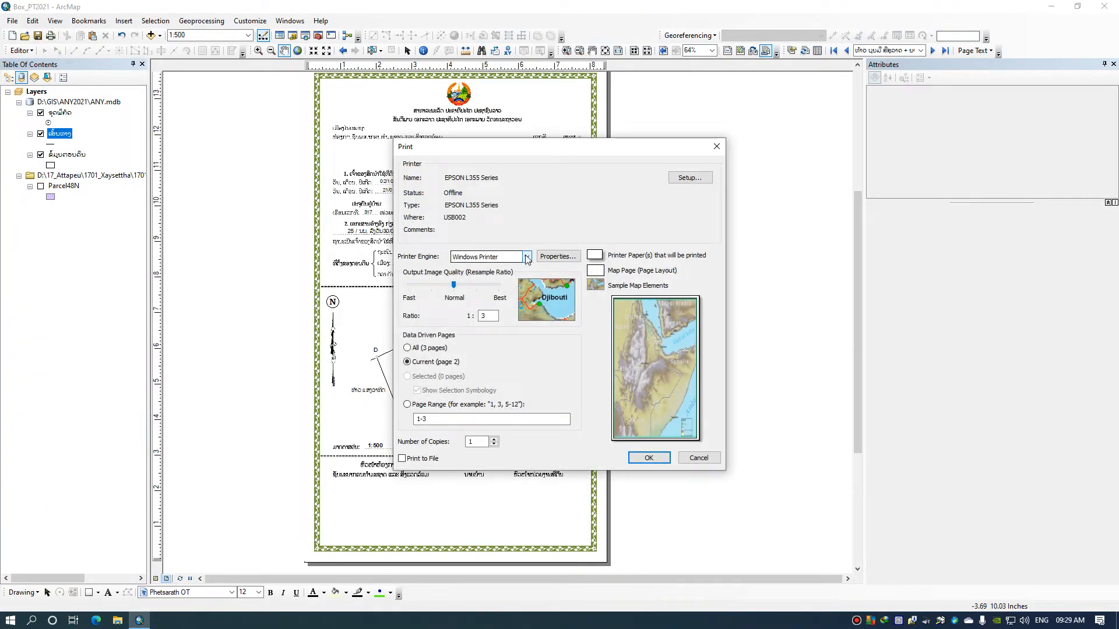
click(543, 257)
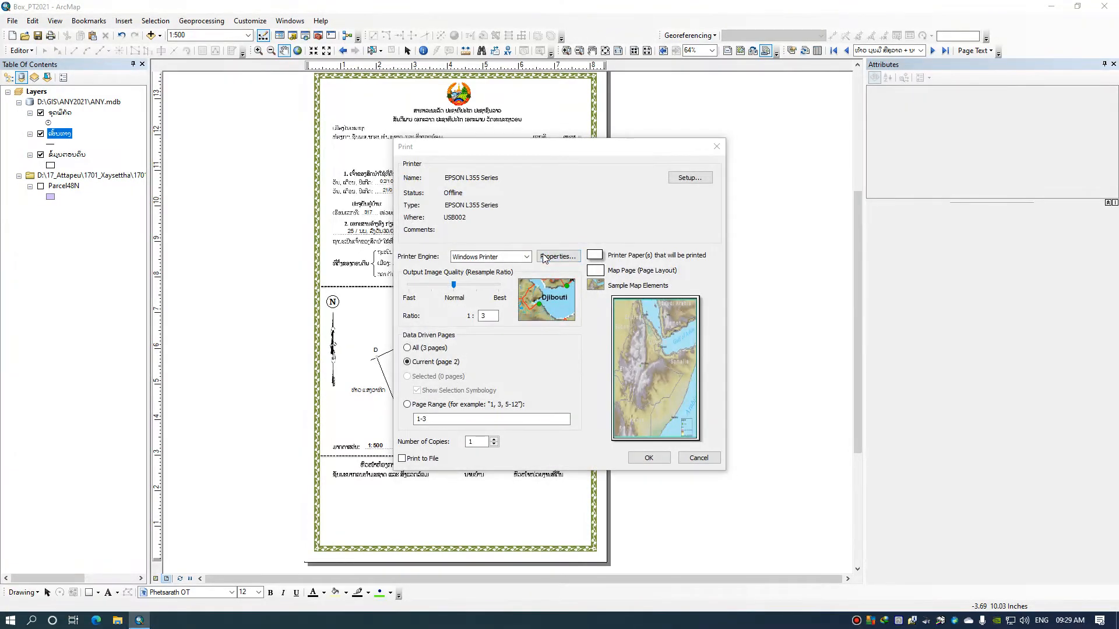
click(624, 211)
click(624, 210)
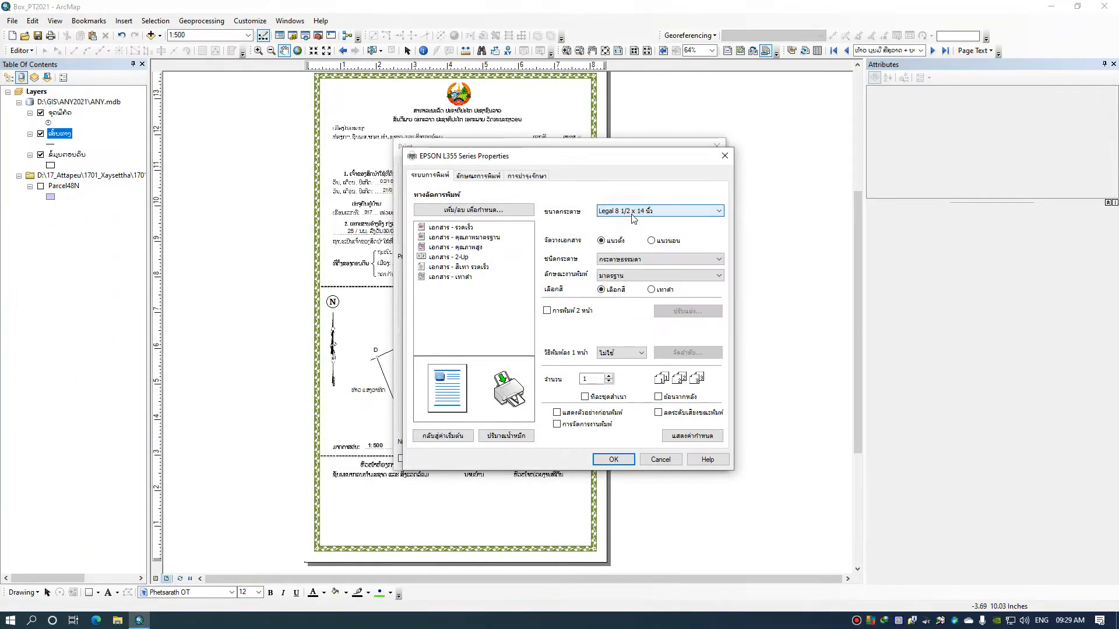
click(649, 461)
click(698, 459)
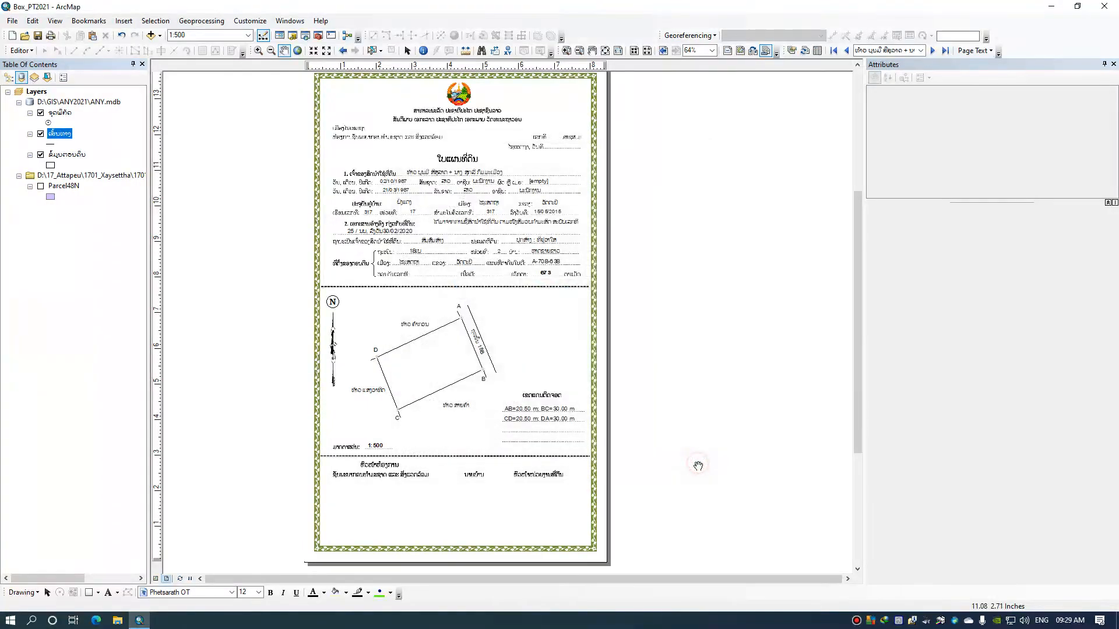
Export the current certificate page as a JPEG into the DATA PHOTO folder, naming the file after the parcel owner
click(18, 25)
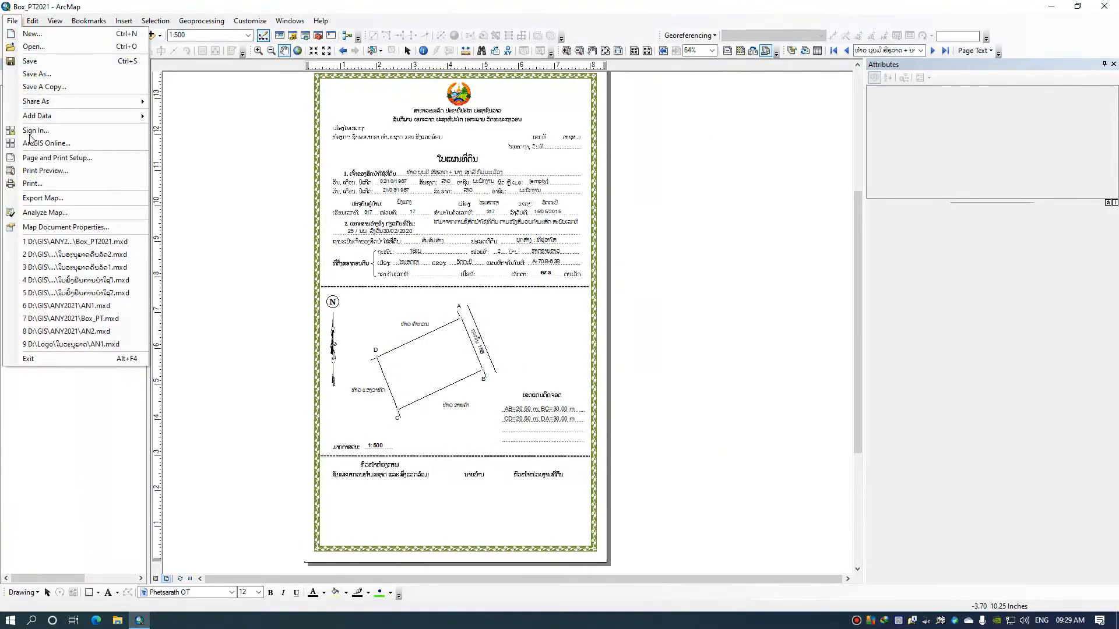
click(36, 199)
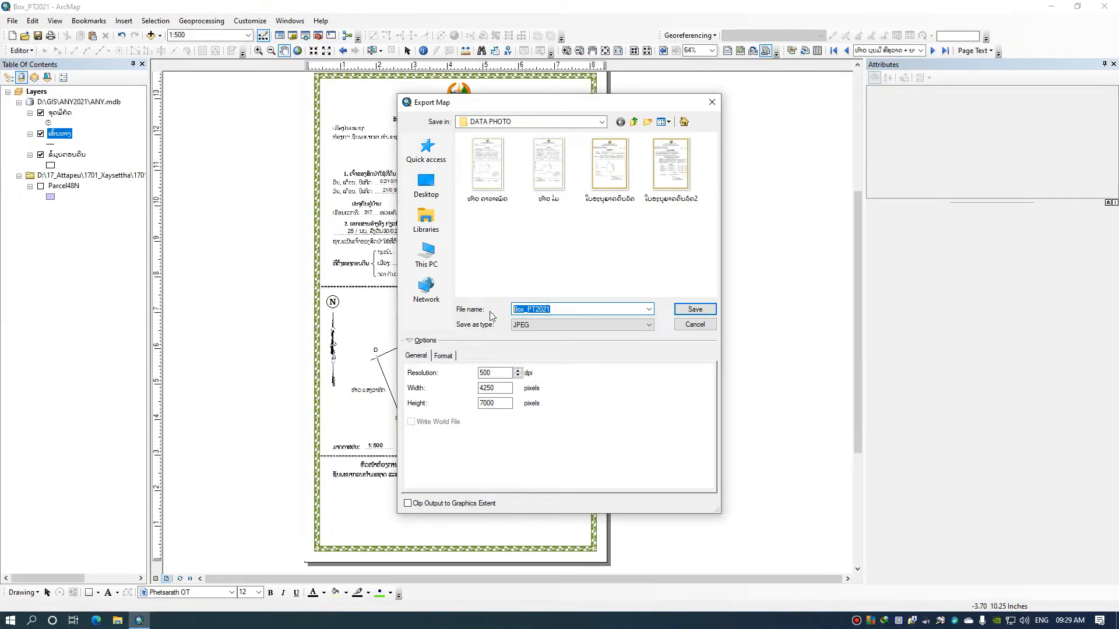
text(ບຸນມີ)
click(710, 308)
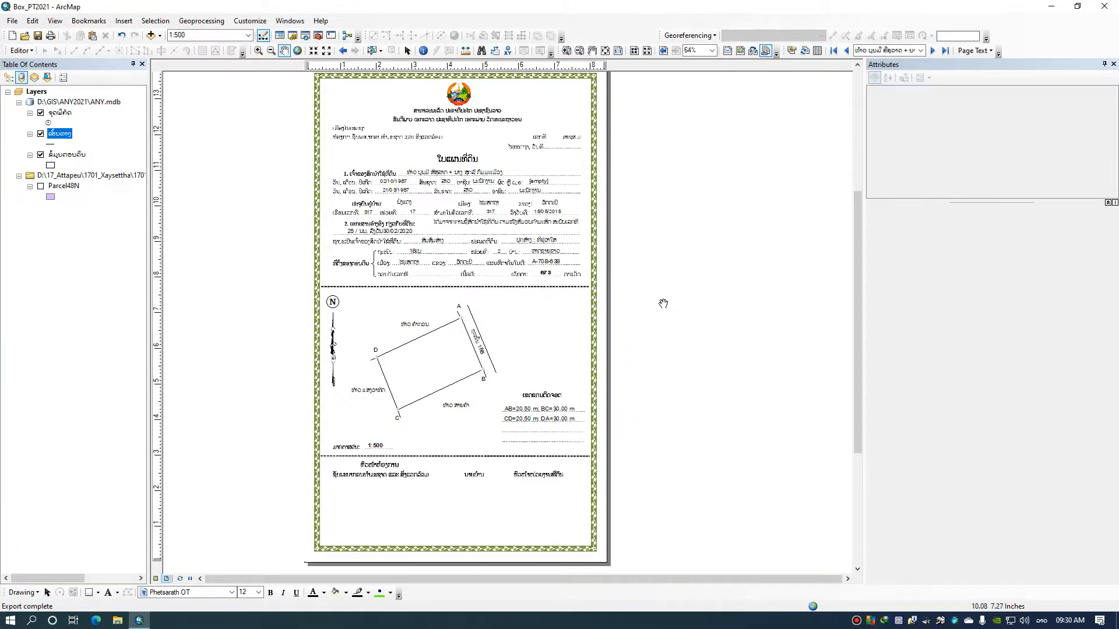
Switch to File Explorer and open the newly exported certificate image from D:\GIS\ANY2021\DATA PHOTO
click(117, 621)
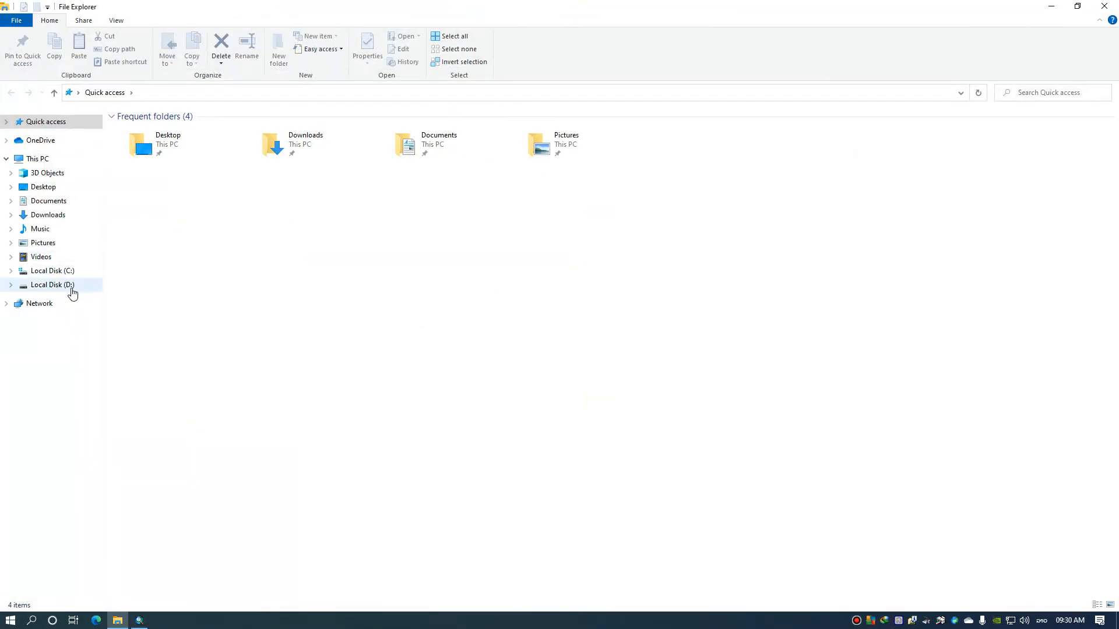
click(71, 286)
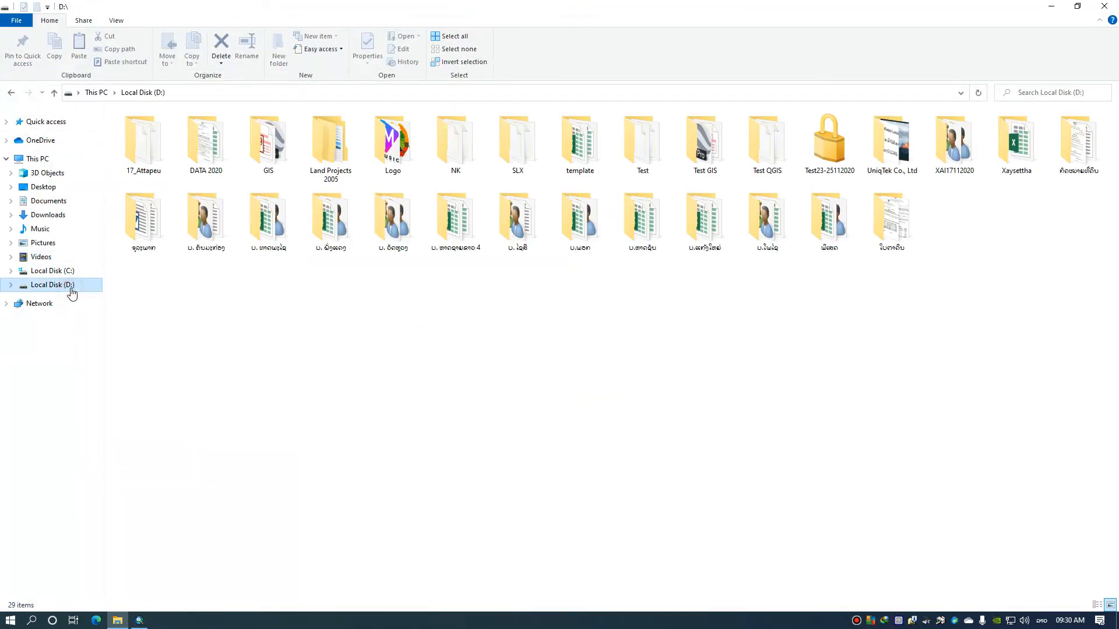
double_click(212, 164)
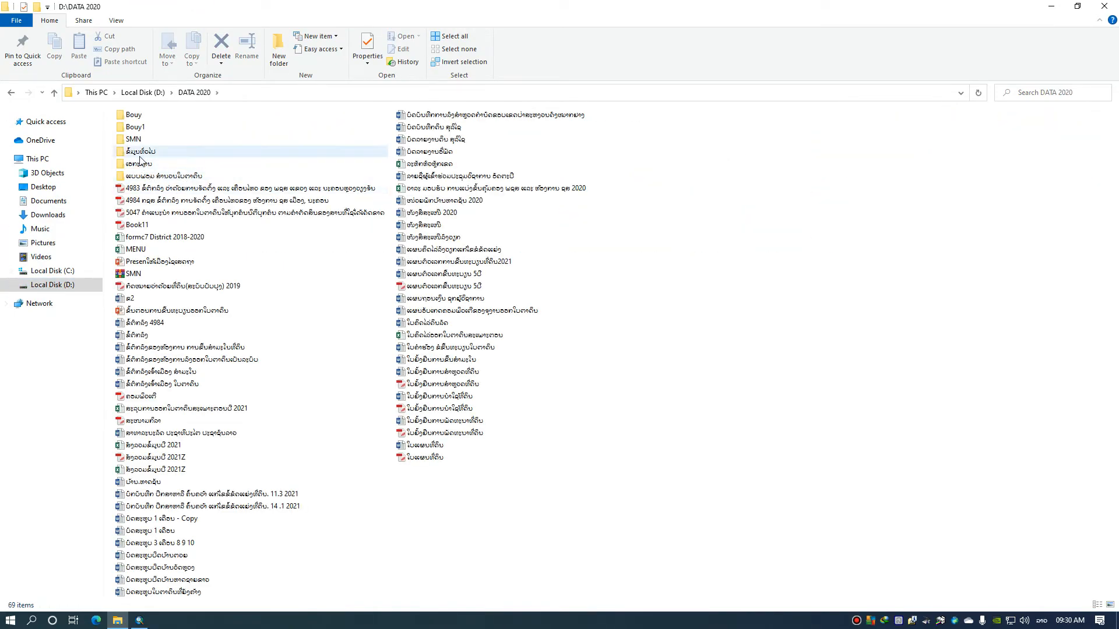
click(11, 92)
click(271, 168)
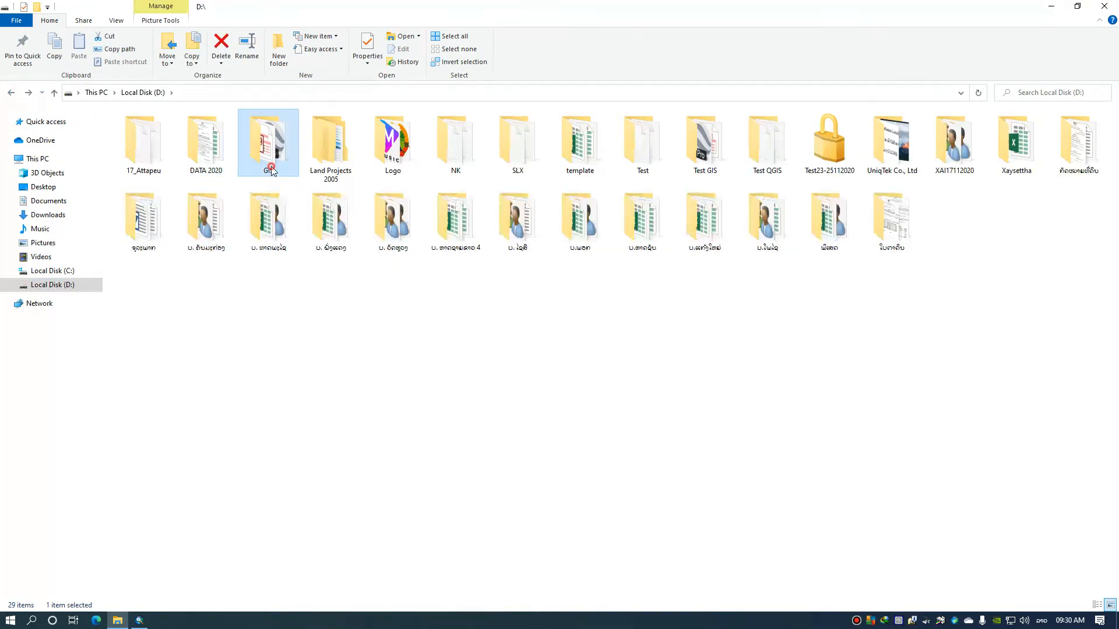
double_click(271, 168)
double_click(170, 181)
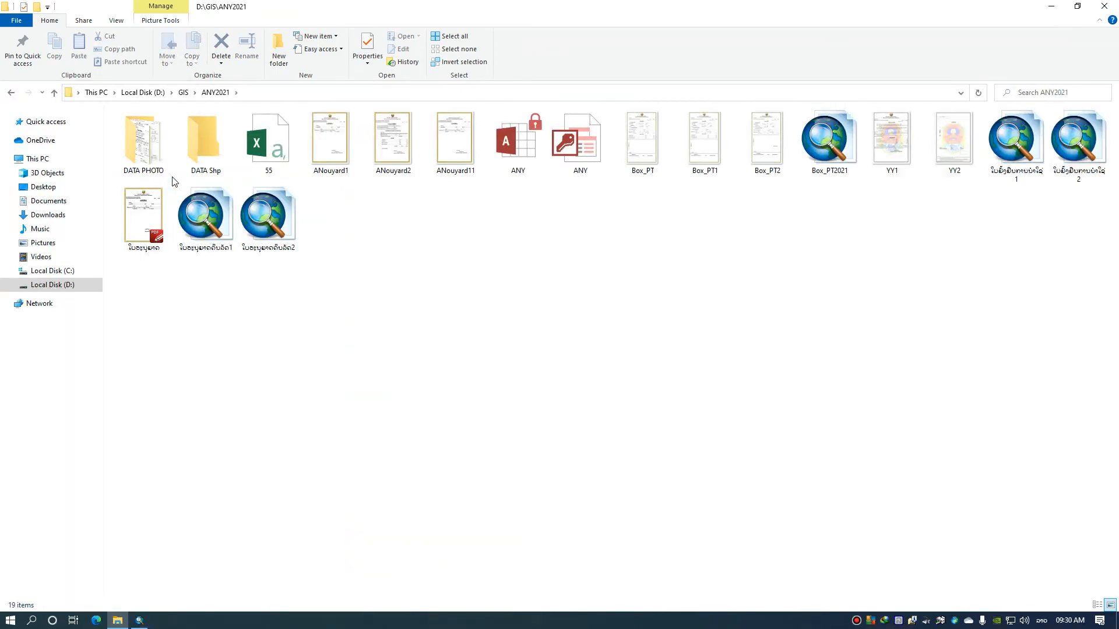
double_click(144, 143)
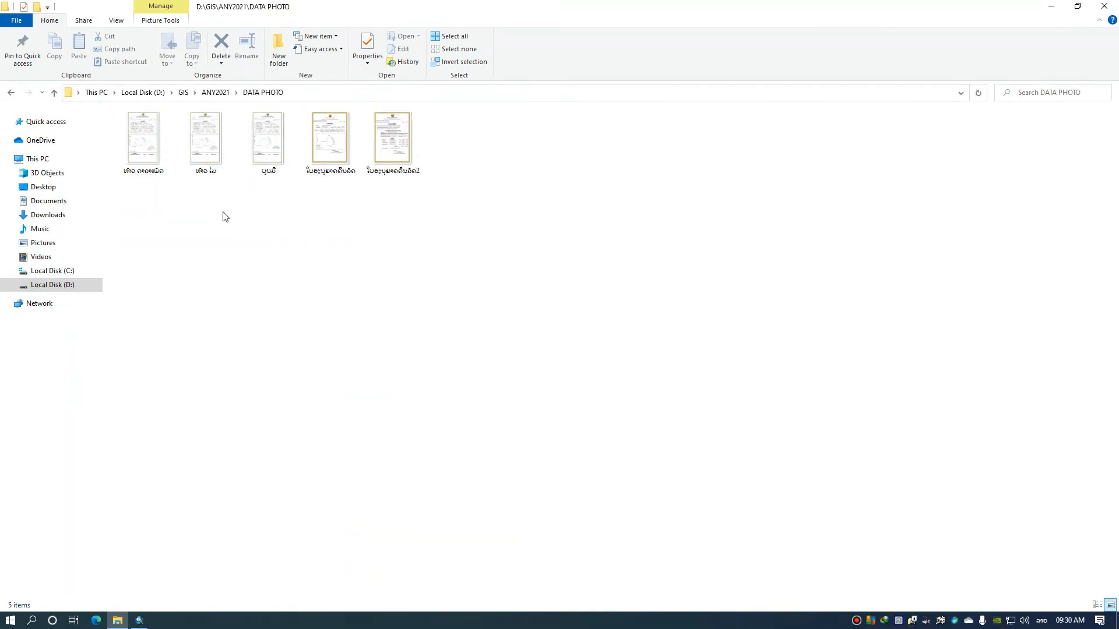
double_click(267, 140)
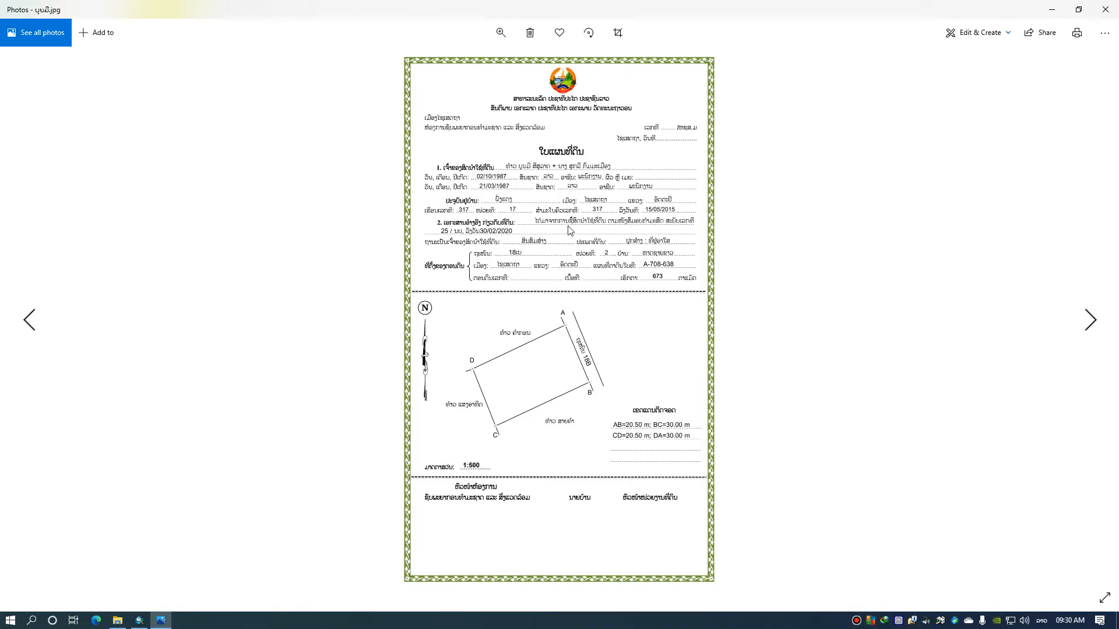
Inspect the exported certificate's text and parcel drawing up close, then close the image viewer and the folder window
click(500, 32)
drag(458, 62, 454, 63)
scroll(670, 185, up, 3)
scroll(690, 186, up, 5)
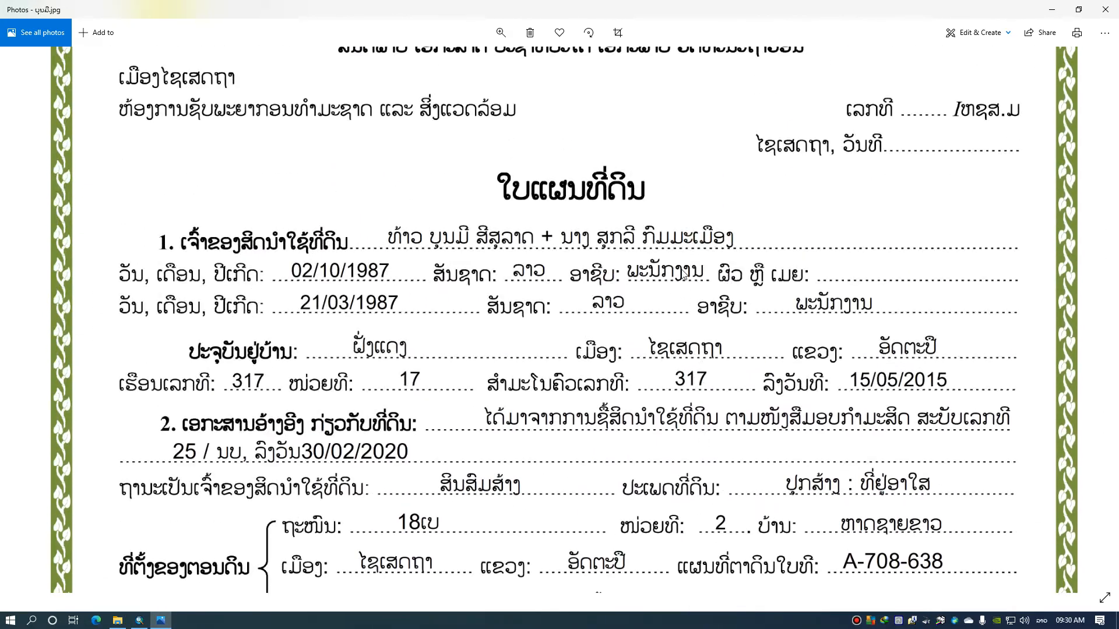
scroll(701, 408, down, 3)
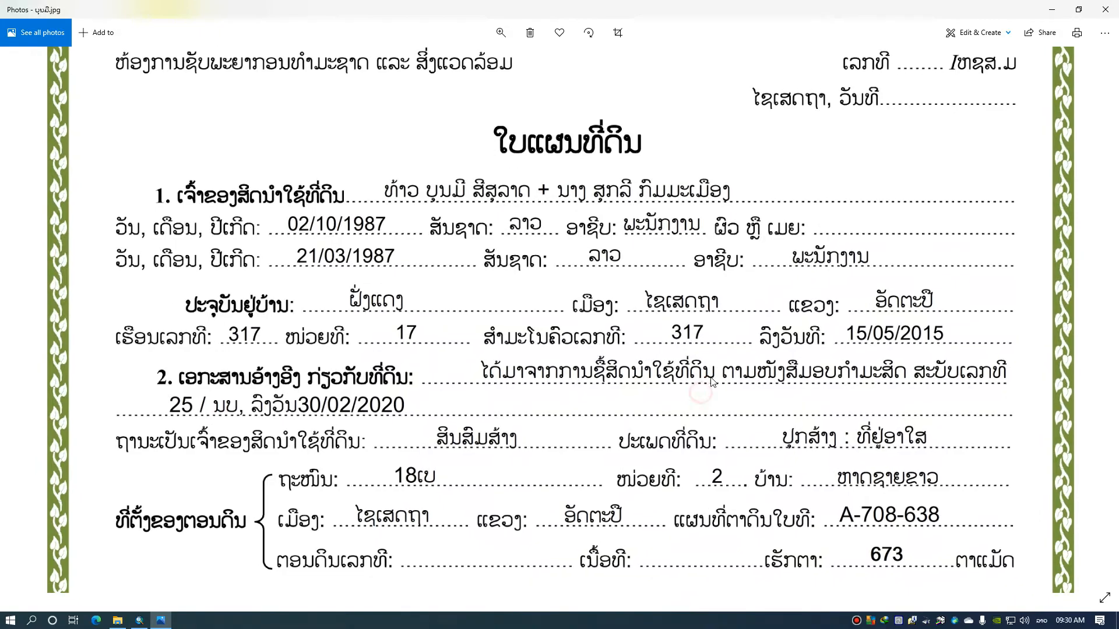
double_click(658, 432)
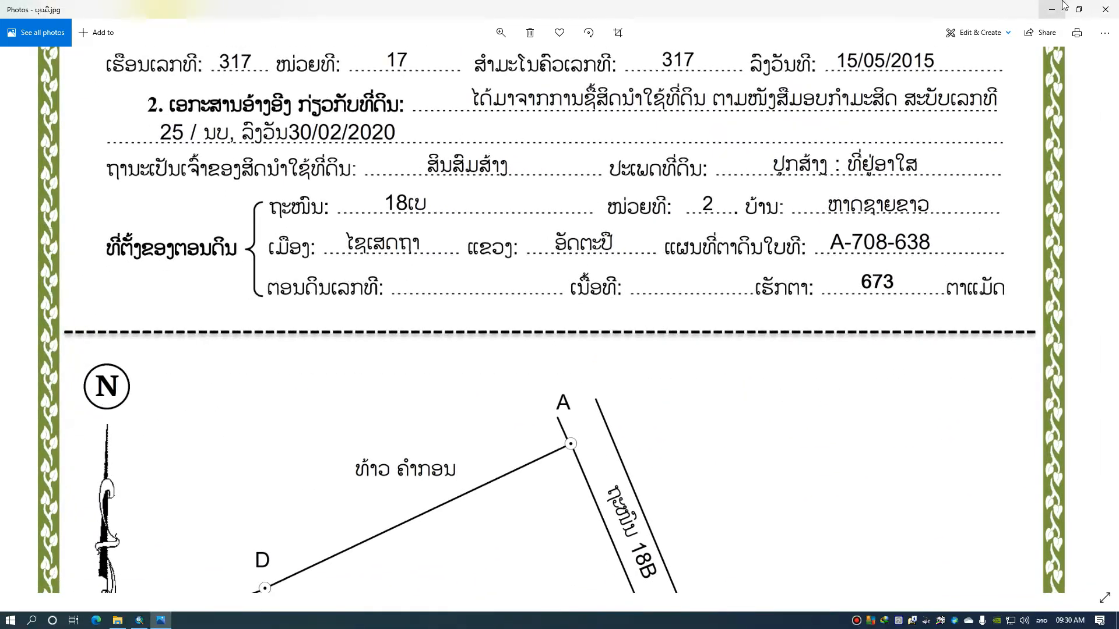
click(1104, 8)
click(1103, 6)
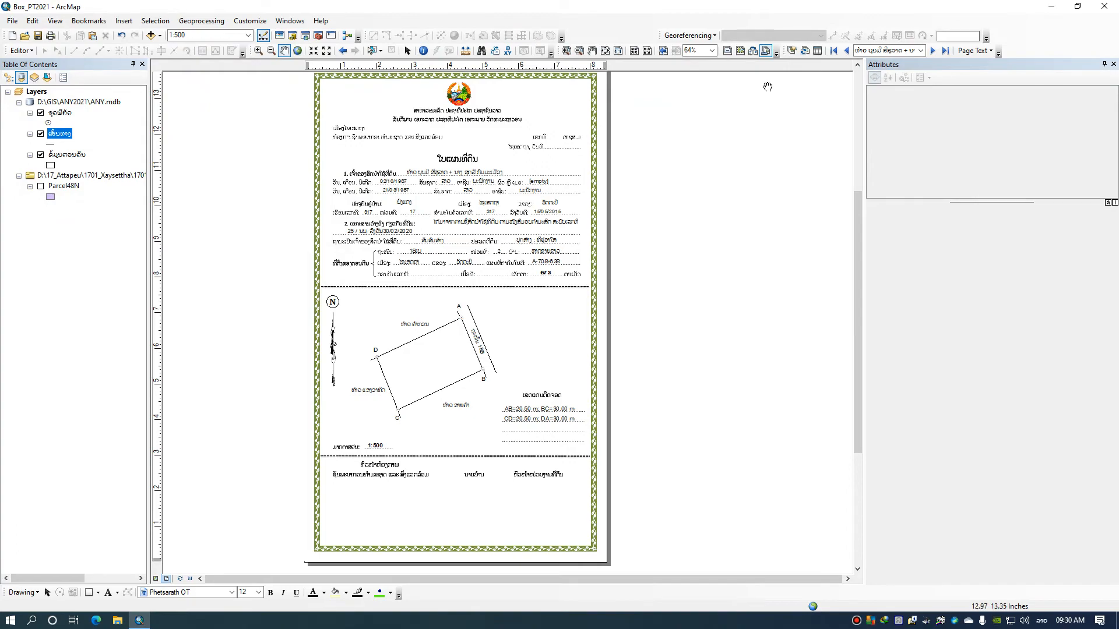
Open the parcel layer's attribute table and begin exporting all its records, choosing D:\ as the output folder
click(817, 51)
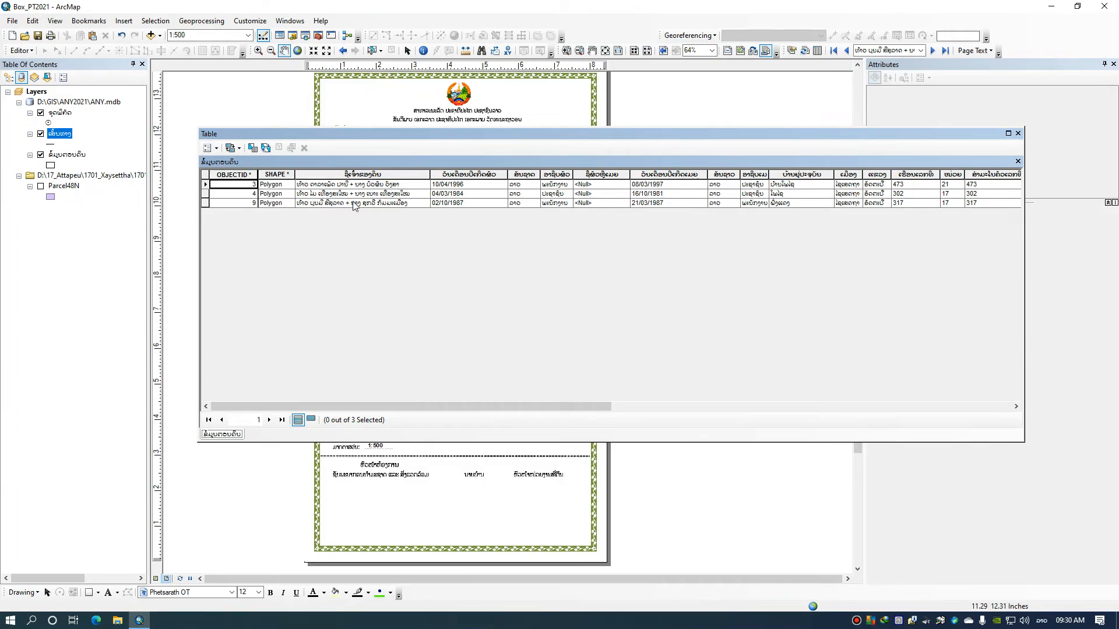
drag(342, 406, 454, 422)
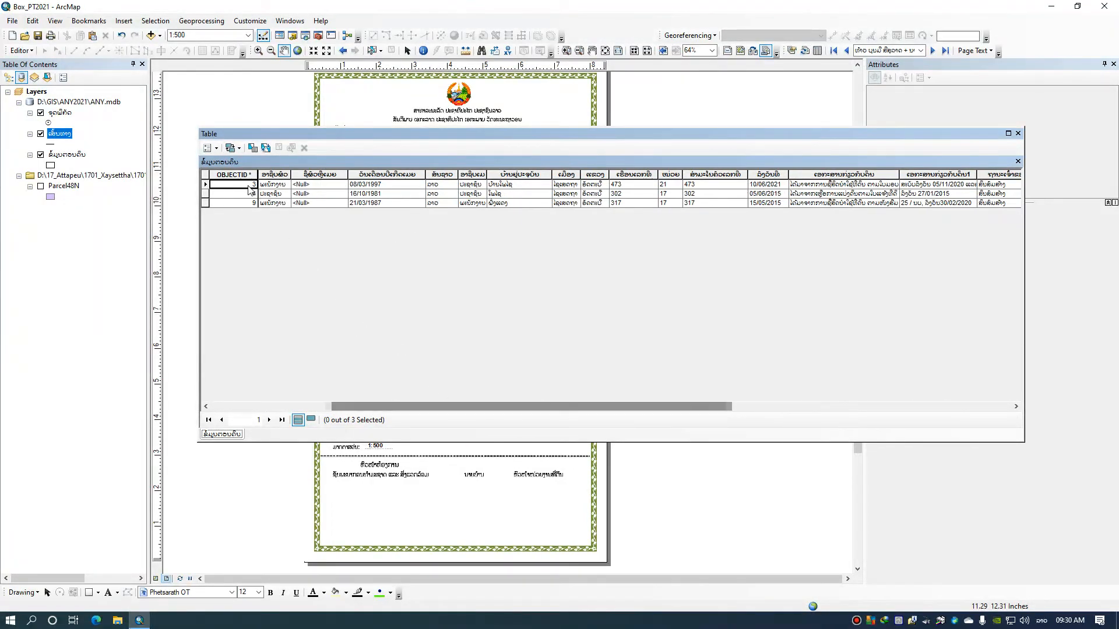
click(217, 149)
mouse_move(254, 396)
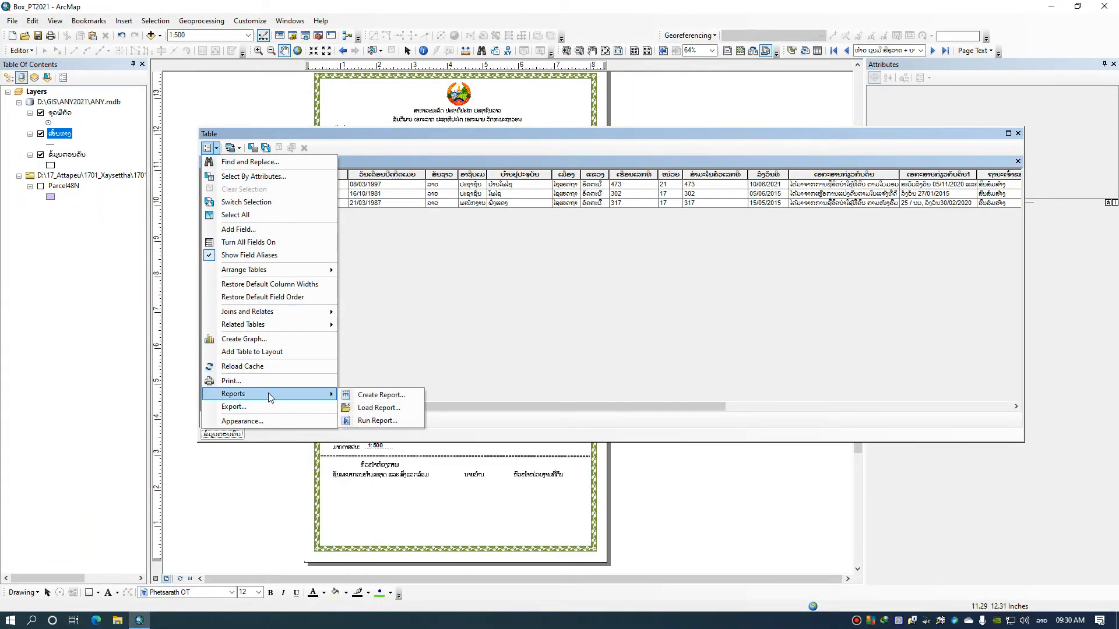
click(291, 407)
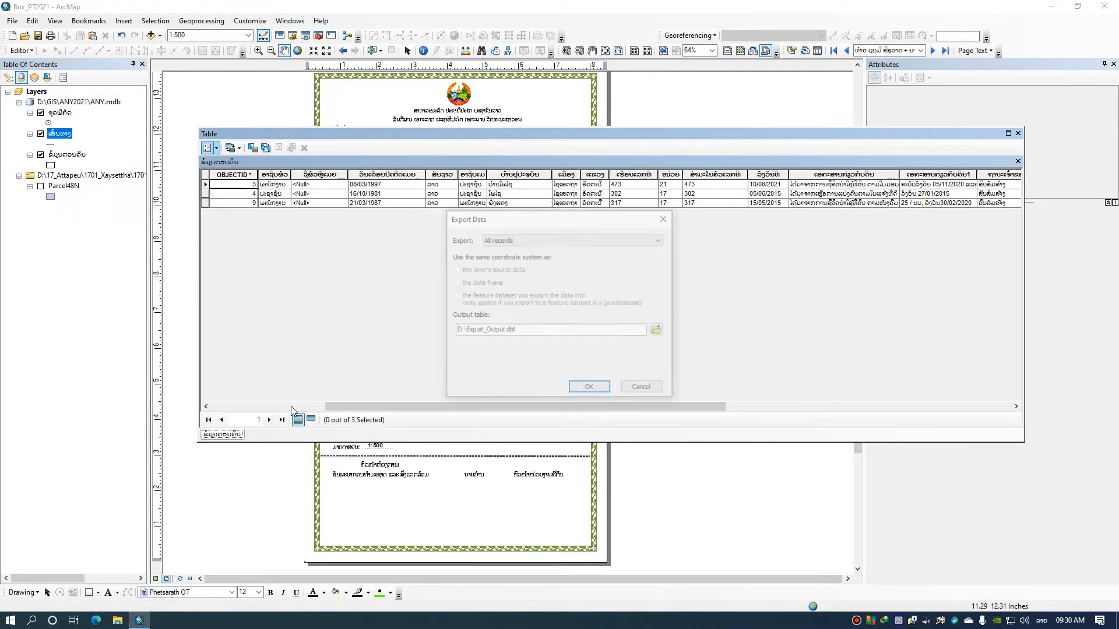
click(659, 331)
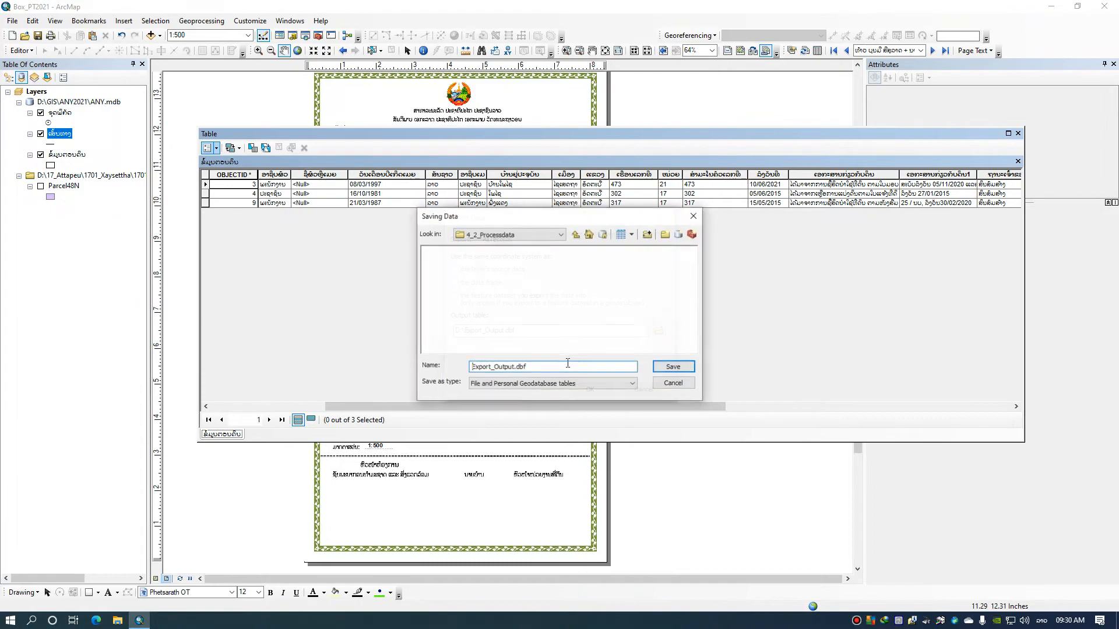
click(524, 236)
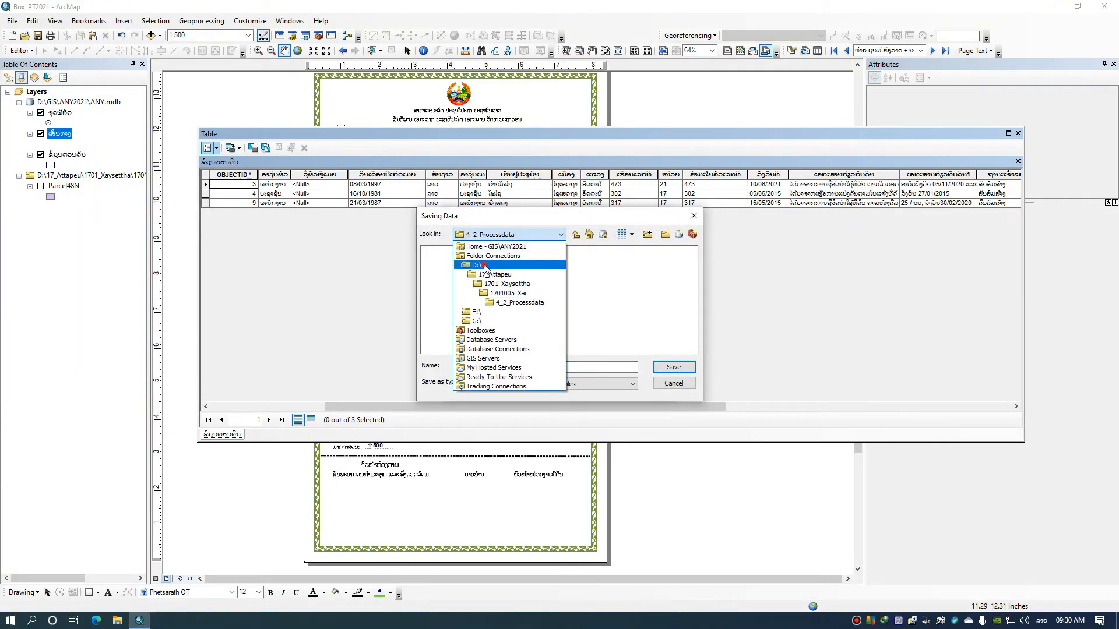
click(507, 274)
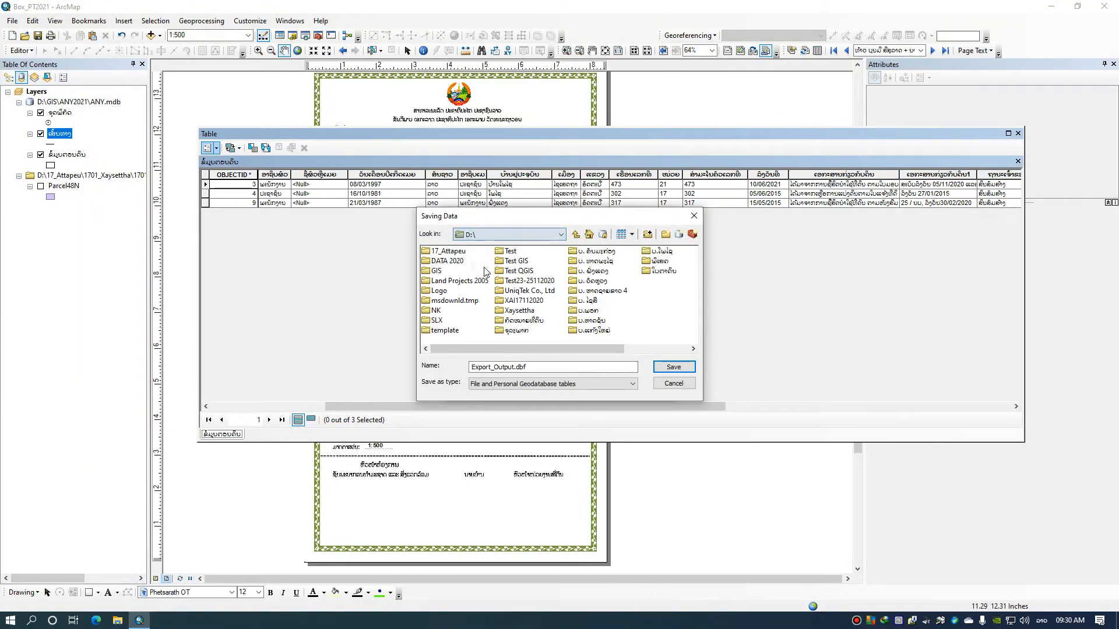
Save the exported records as a text file named 55 without adding it to the map, and close the attribute table
click(537, 384)
click(482, 417)
drag(577, 367, 452, 376)
text(55)
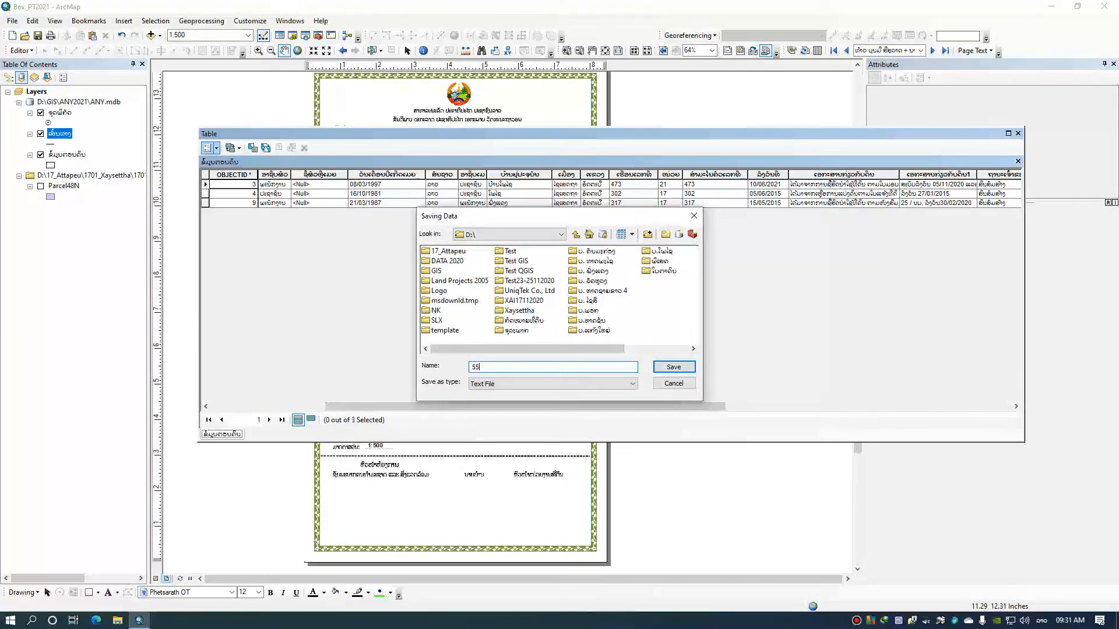
click(674, 368)
click(602, 390)
click(637, 354)
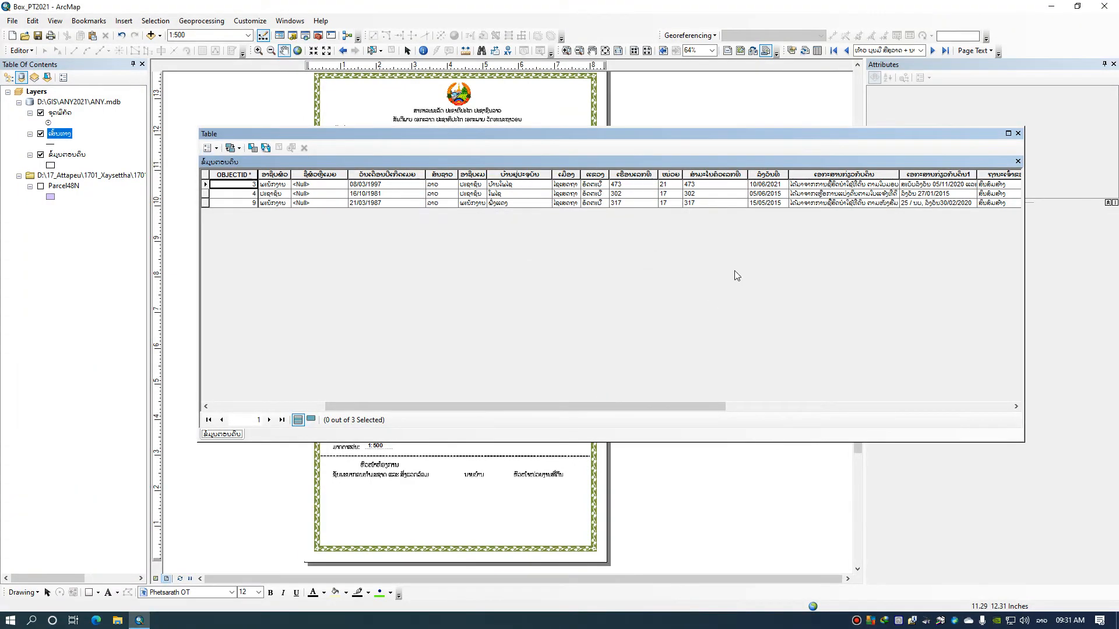
click(1018, 133)
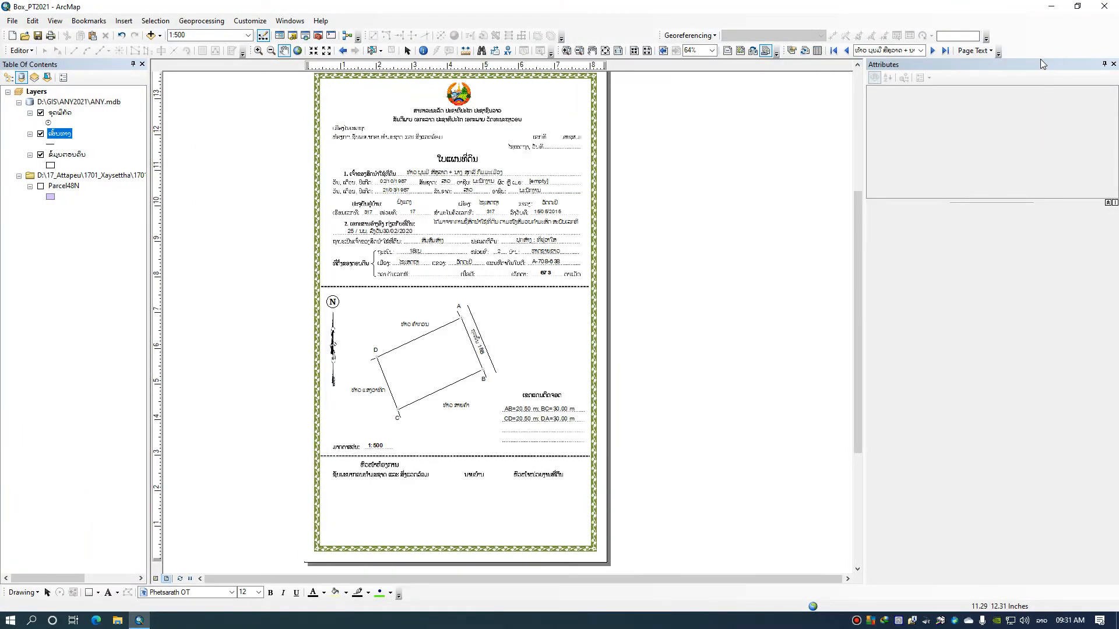
Minimize the map window, start Excel and create a blank workbook
click(1051, 7)
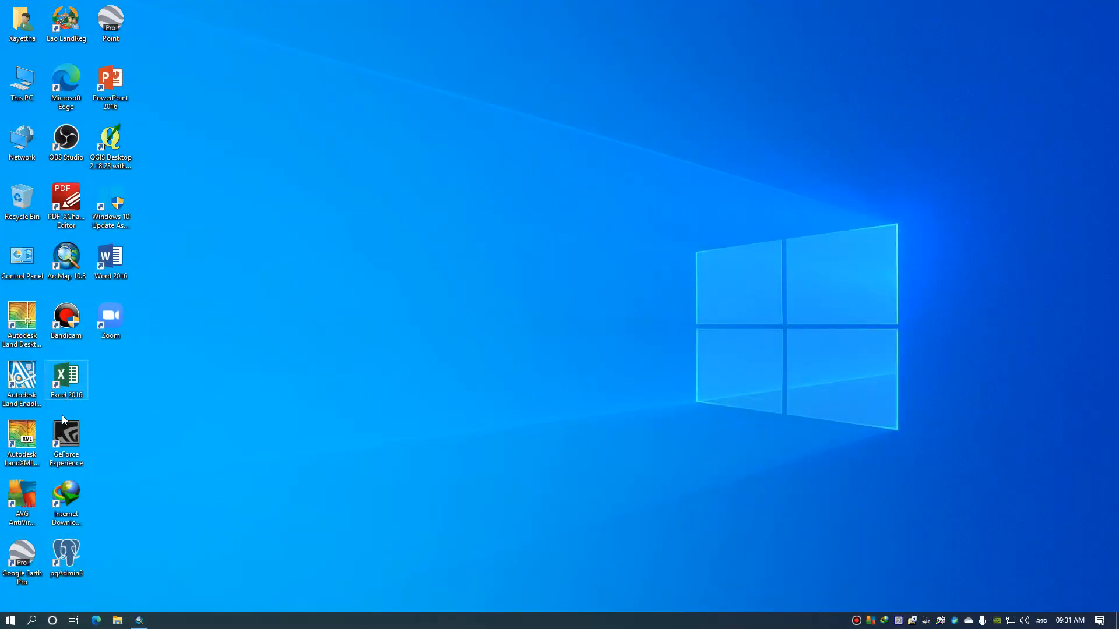
double_click(78, 396)
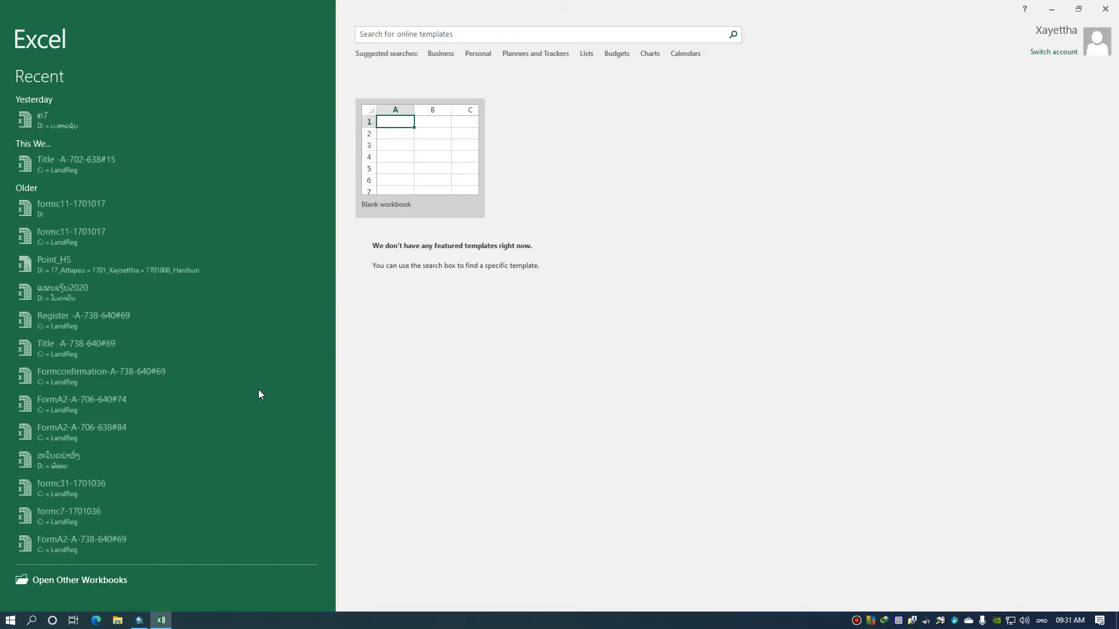
click(416, 182)
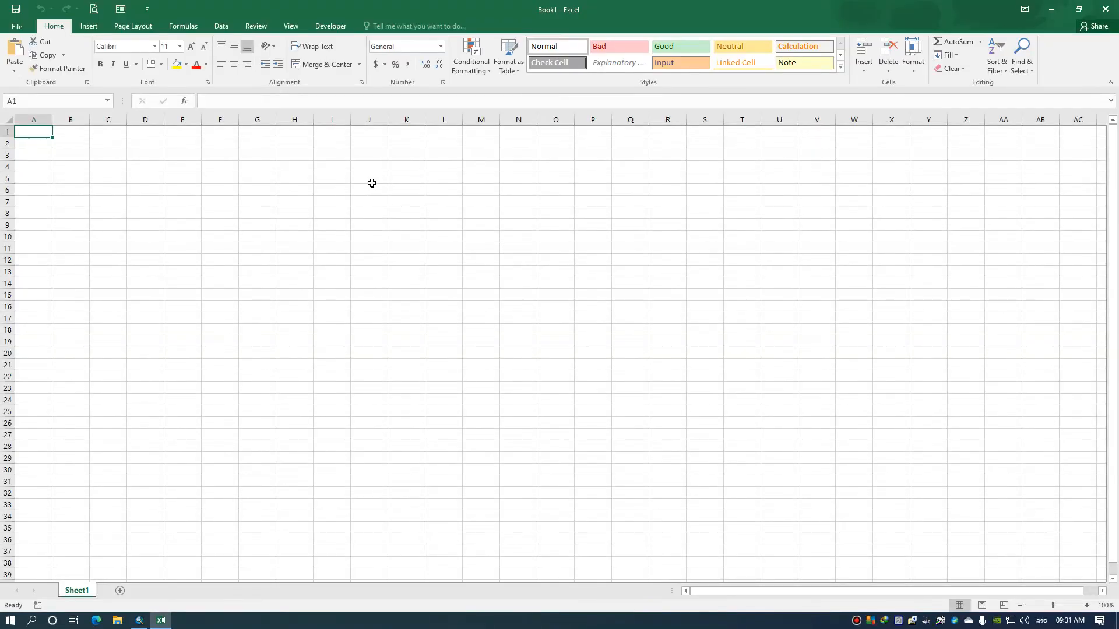
Start importing the text file 55.csv from the D: drive into the blank worksheet
click(221, 26)
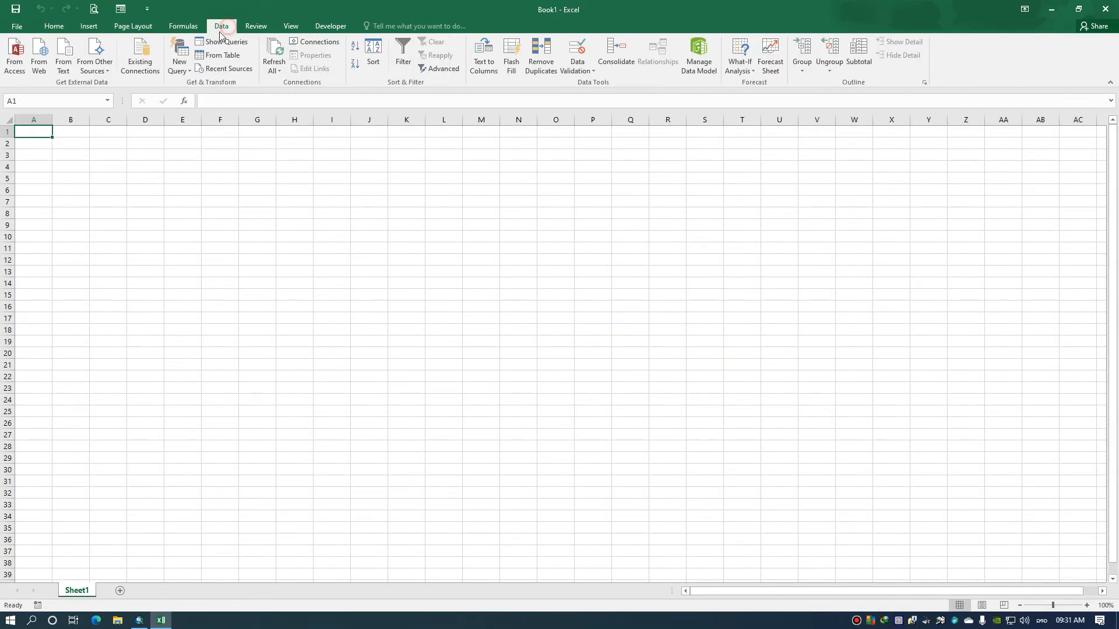
click(66, 58)
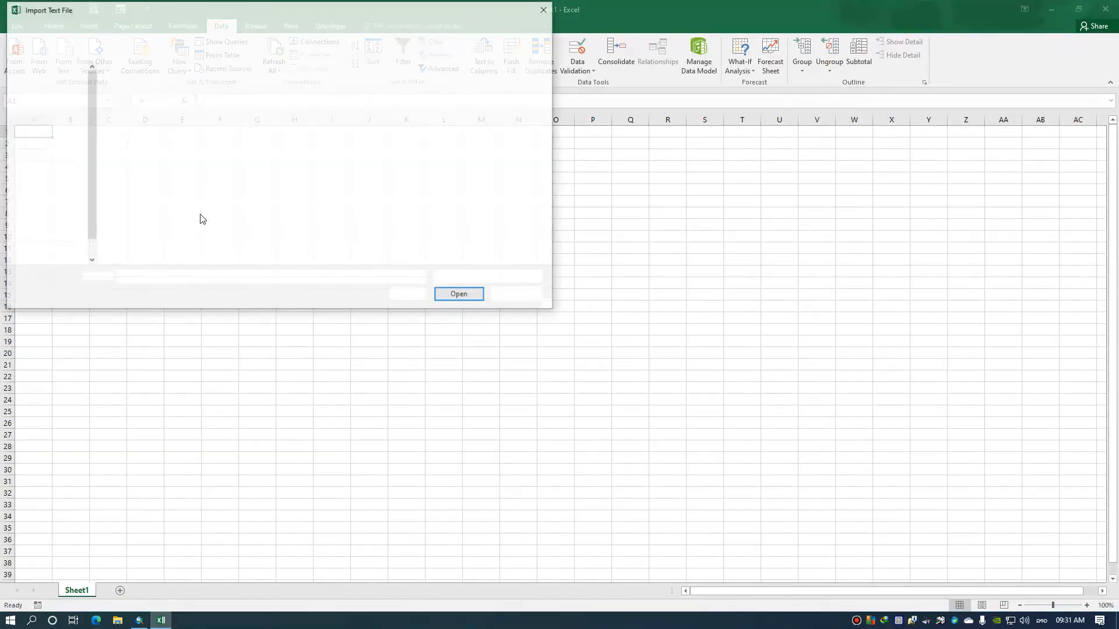
scroll(87, 221, down, 2)
click(57, 235)
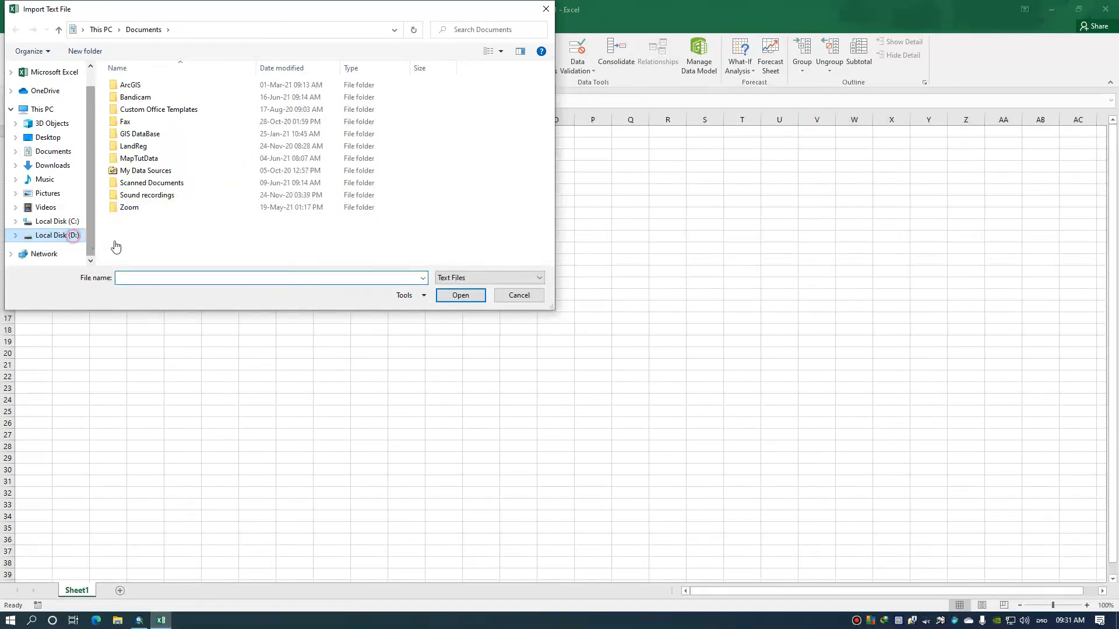
drag(551, 108, 547, 215)
click(134, 260)
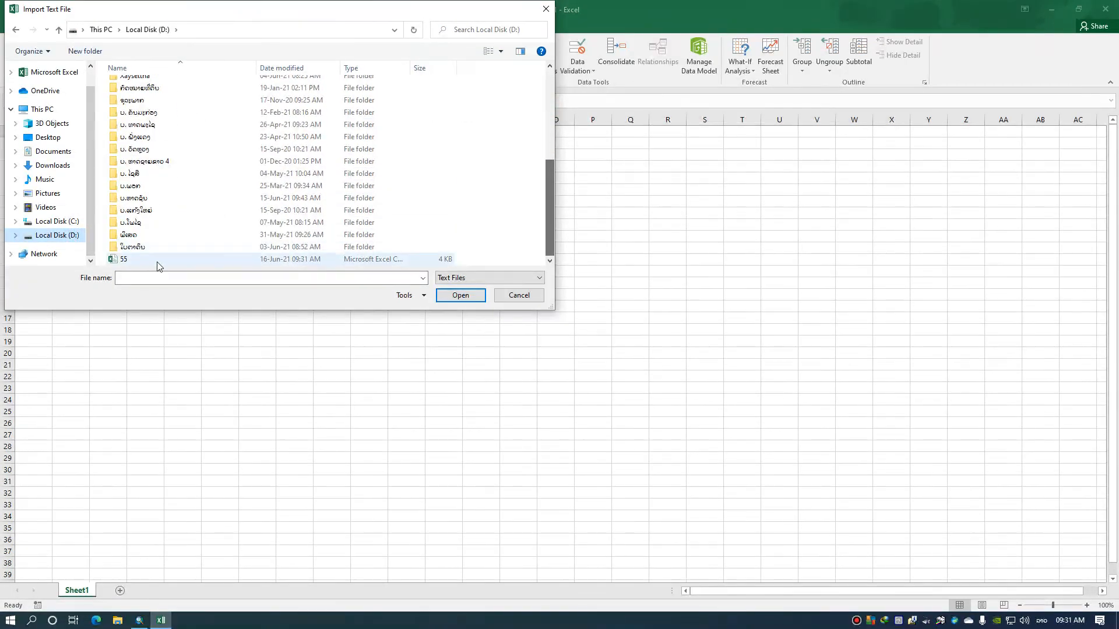
click(461, 295)
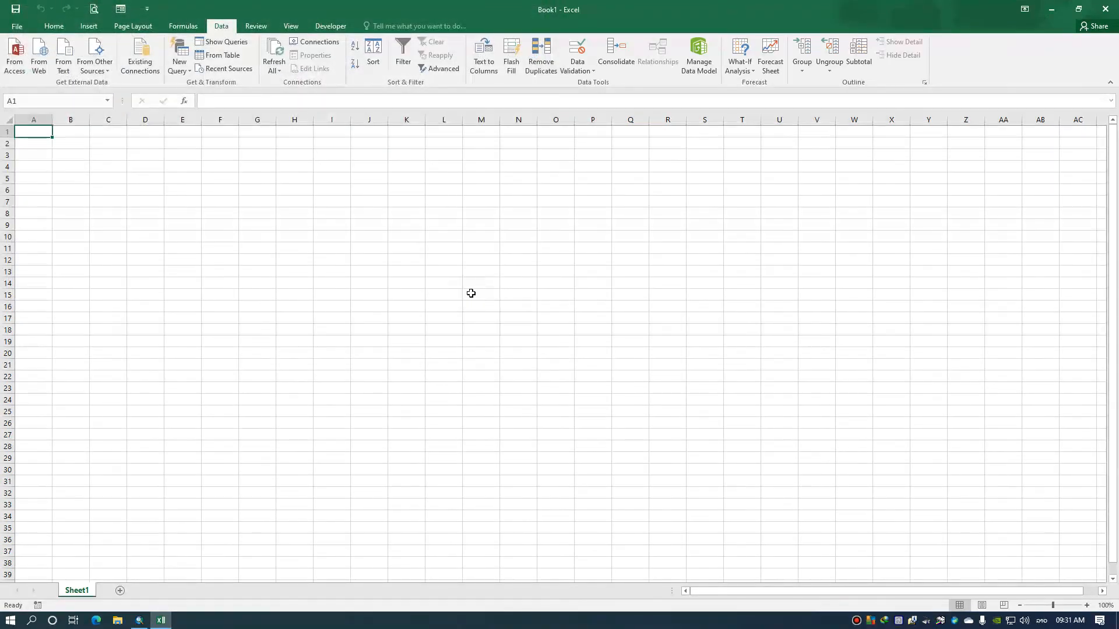
Import 55.csv as delimited text with comma as a delimiter, placing the data in the existing worksheet at cell A1
click(192, 291)
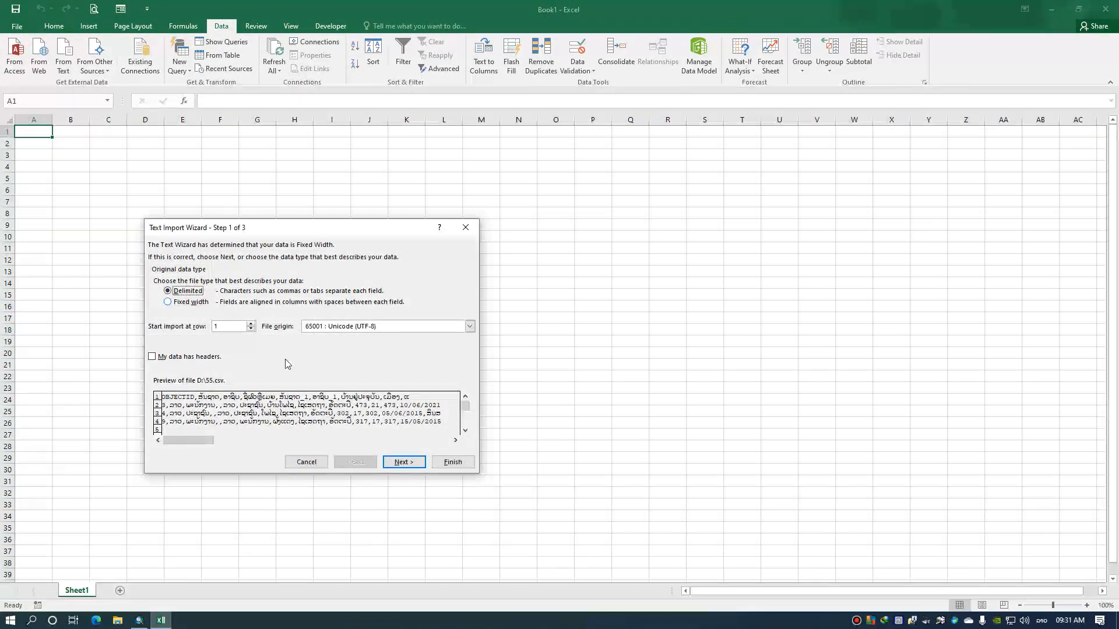
click(405, 461)
click(156, 301)
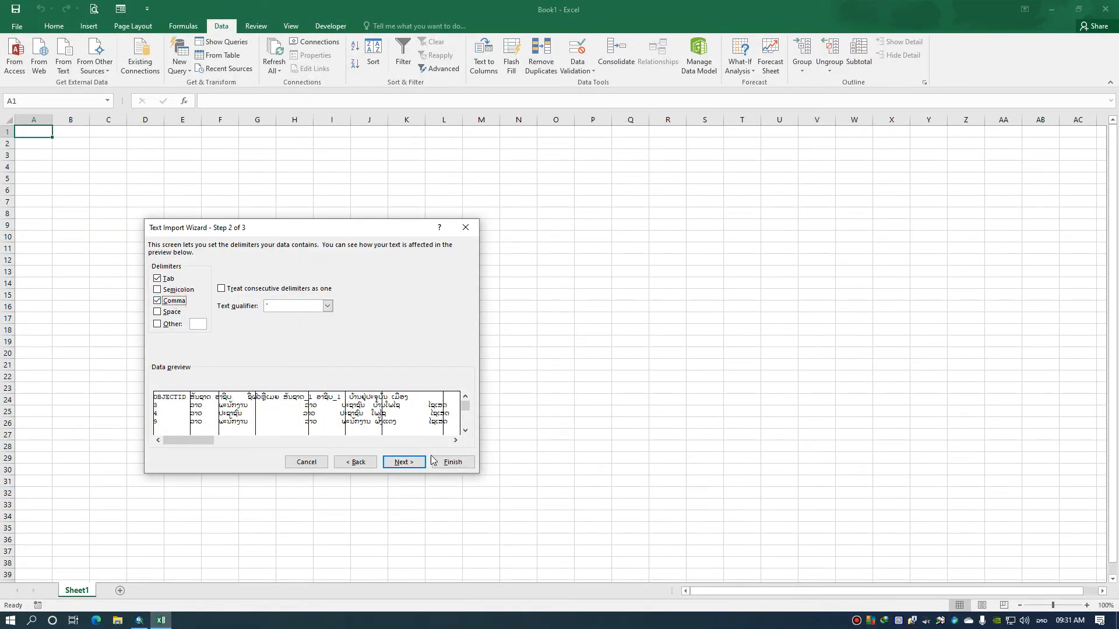
click(449, 461)
click(326, 413)
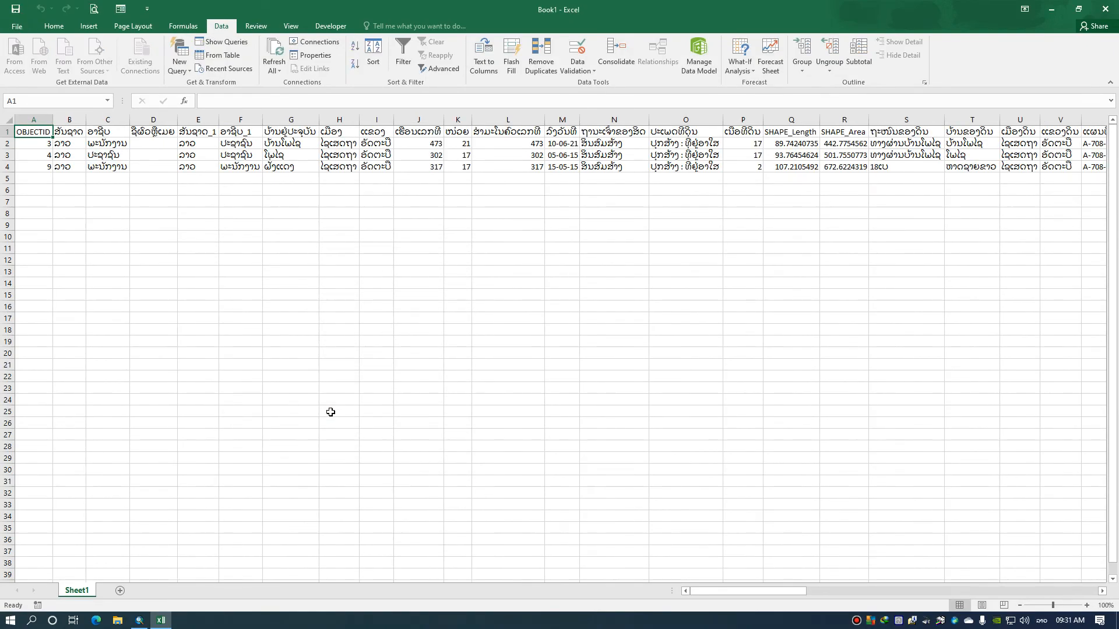
Change the font of the entire worksheet to Phetsarath OT
click(7, 120)
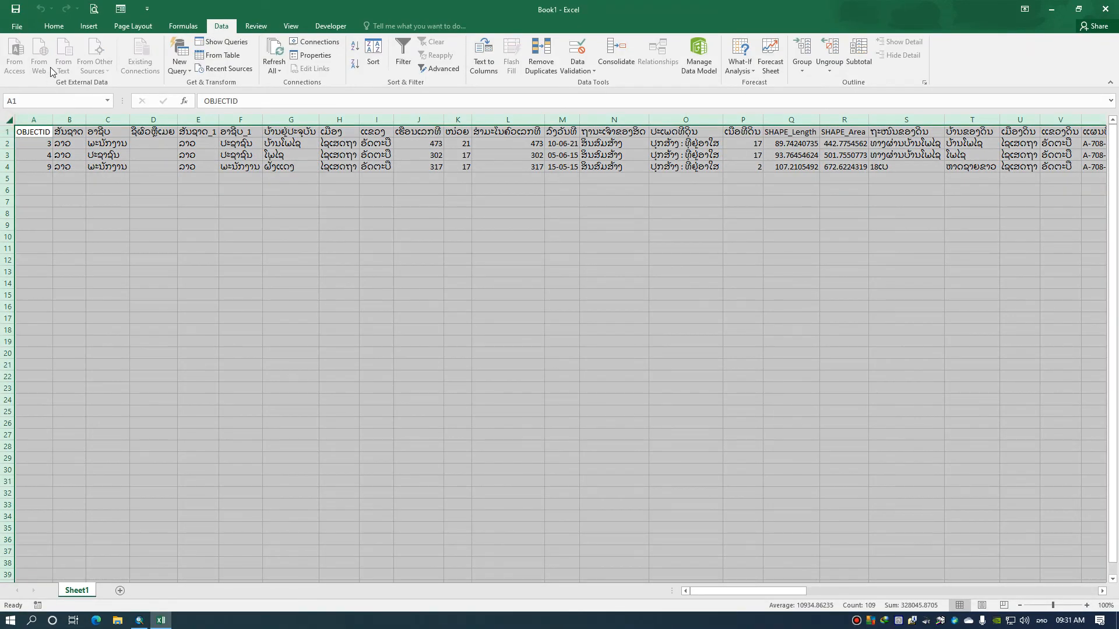
click(54, 25)
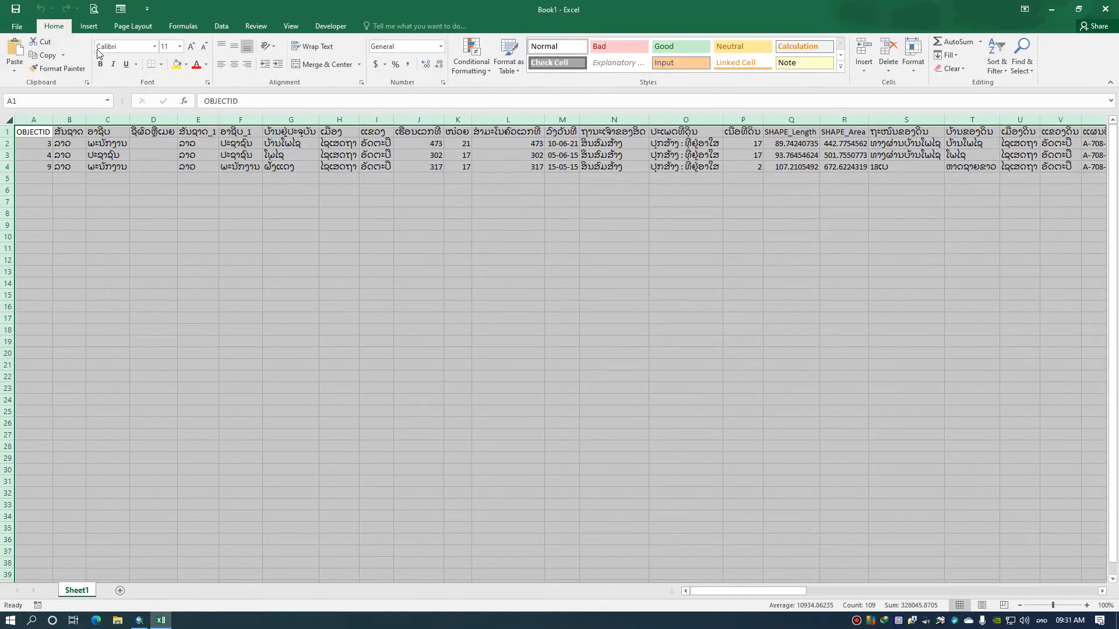
click(154, 46)
drag(255, 76, 272, 327)
scroll(271, 340, down, 8)
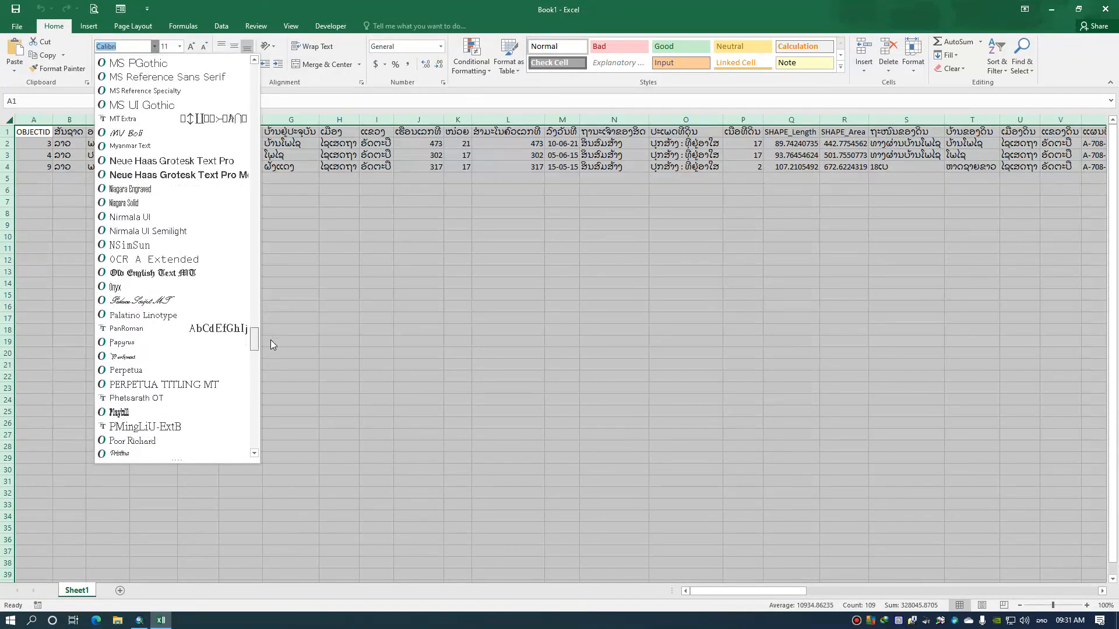
click(169, 150)
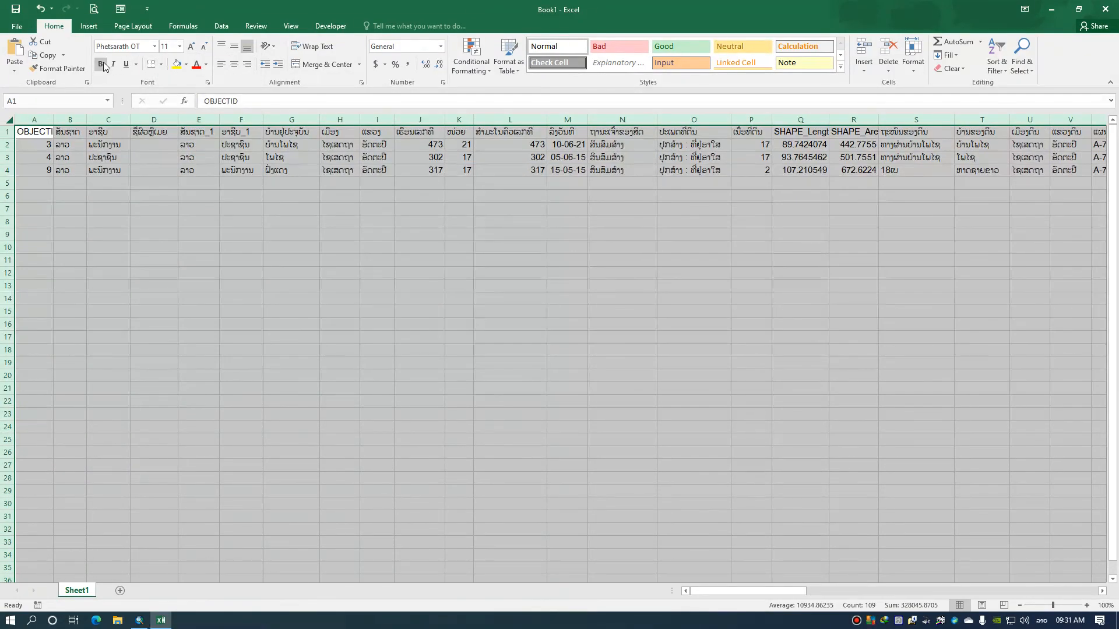
click(188, 196)
Format the header row in bold at font size 12
click(12, 133)
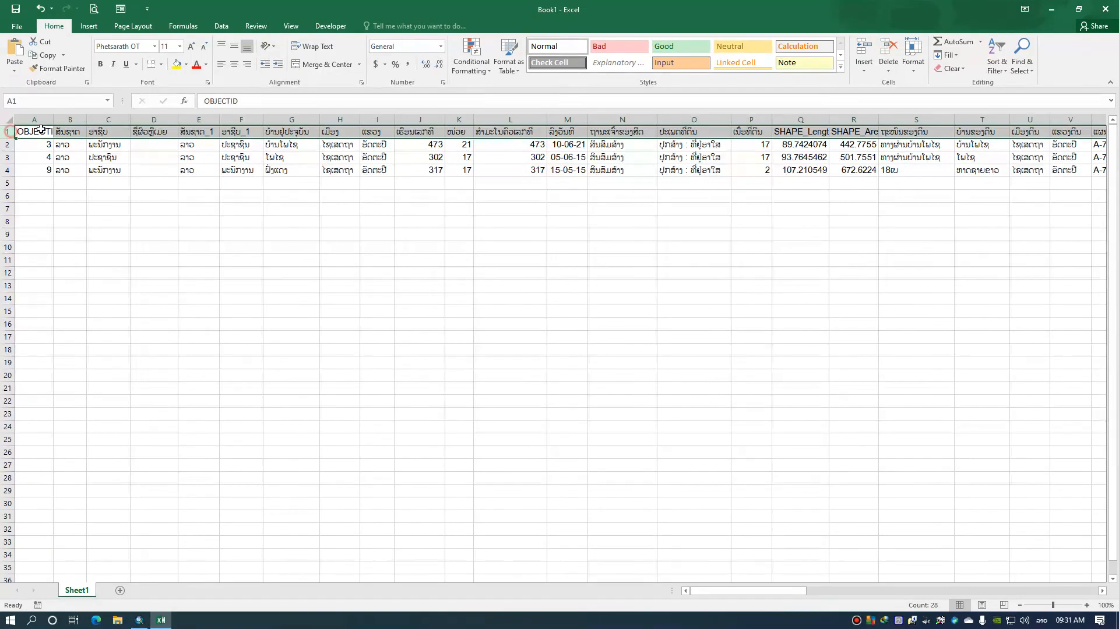
click(192, 46)
click(100, 65)
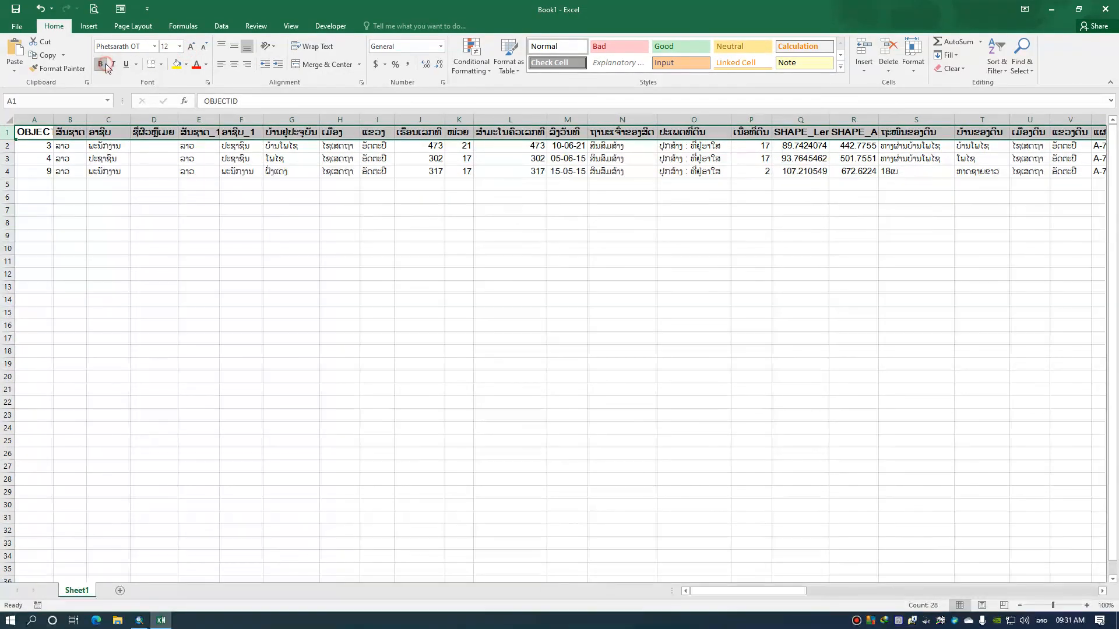
click(286, 249)
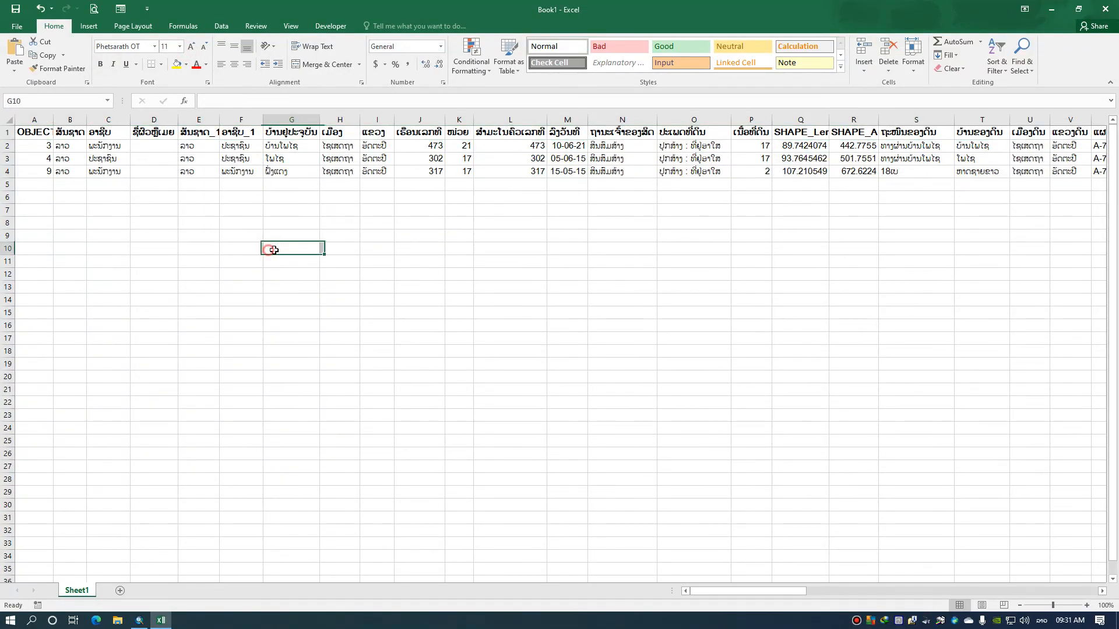
Delete the OBJECTID column from the imported table
click(36, 120)
right_click(41, 120)
click(70, 214)
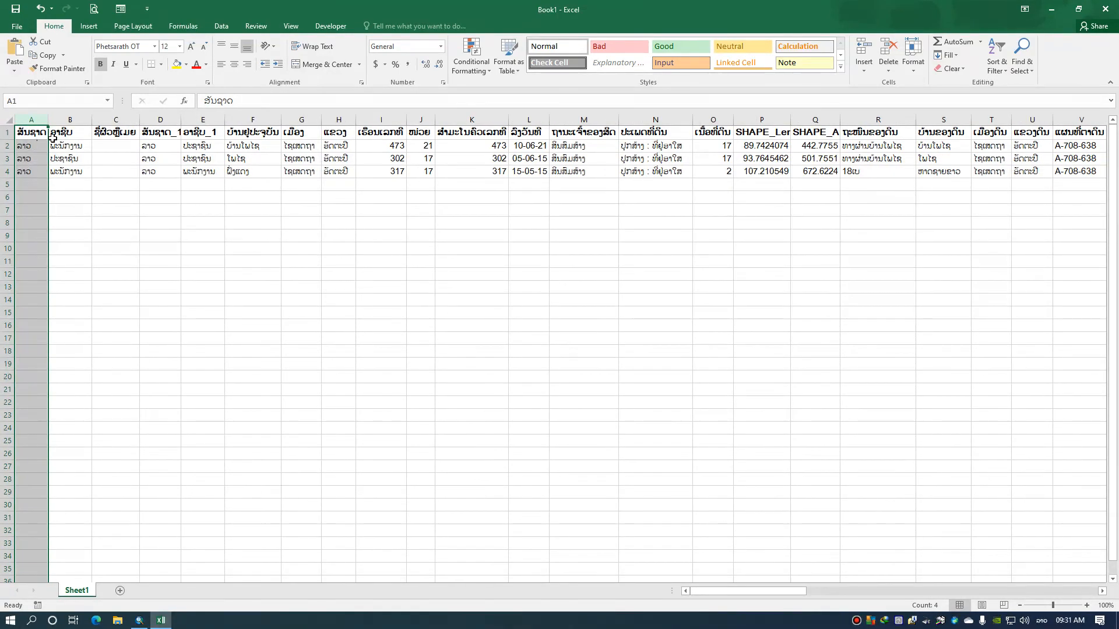
drag(734, 590, 679, 579)
click(276, 262)
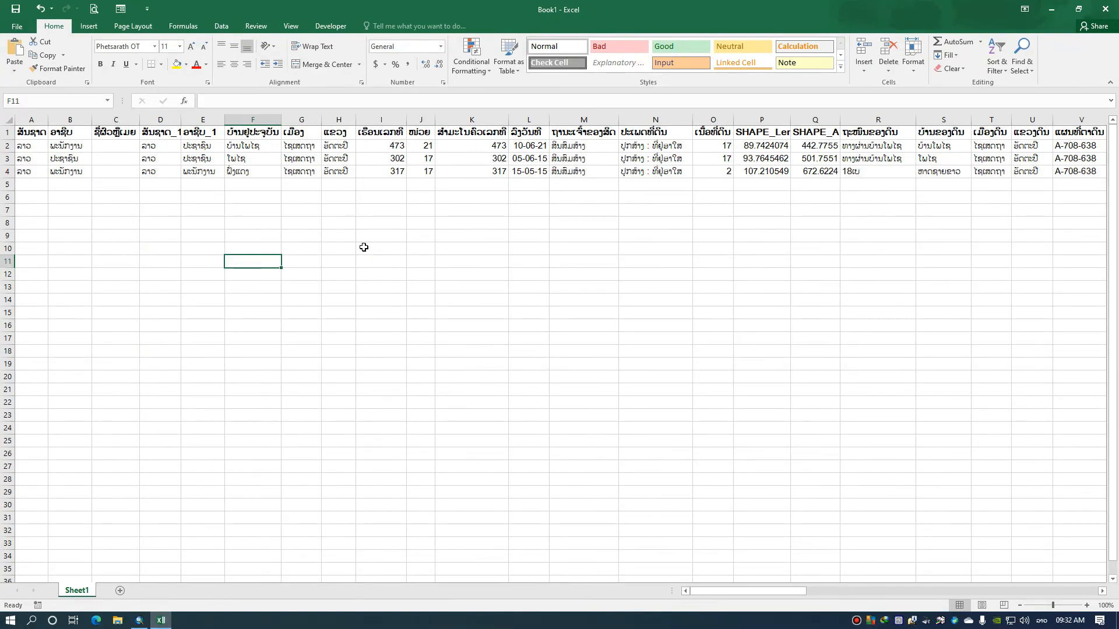
Close the Excel workbook without saving and switch back to the certificate layout in ArcMap
key(alt+F4)
click(568, 324)
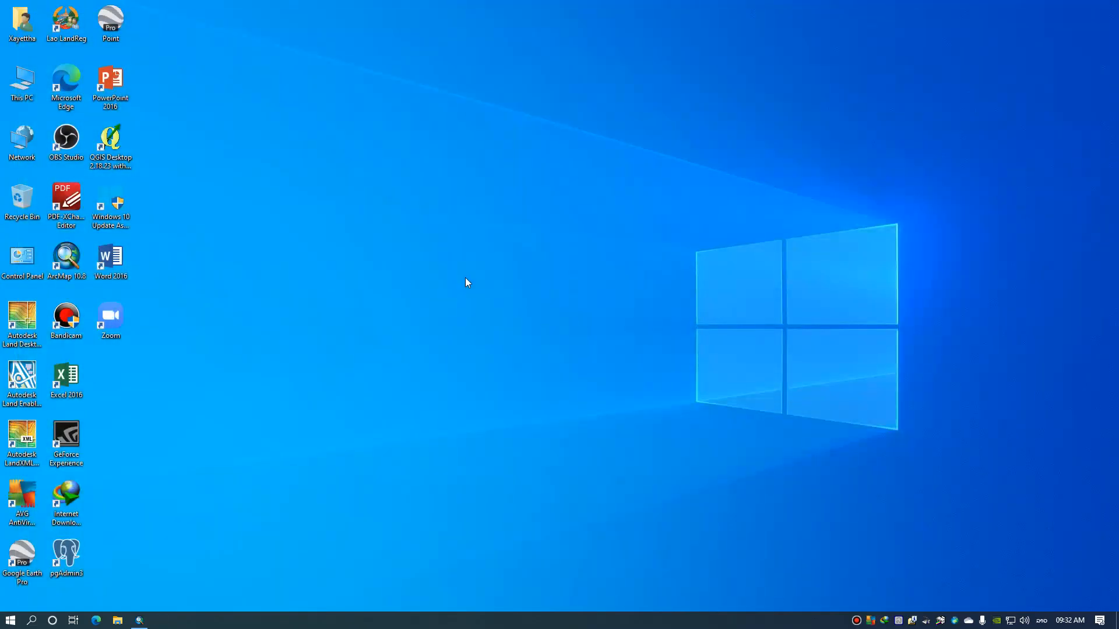
click(139, 620)
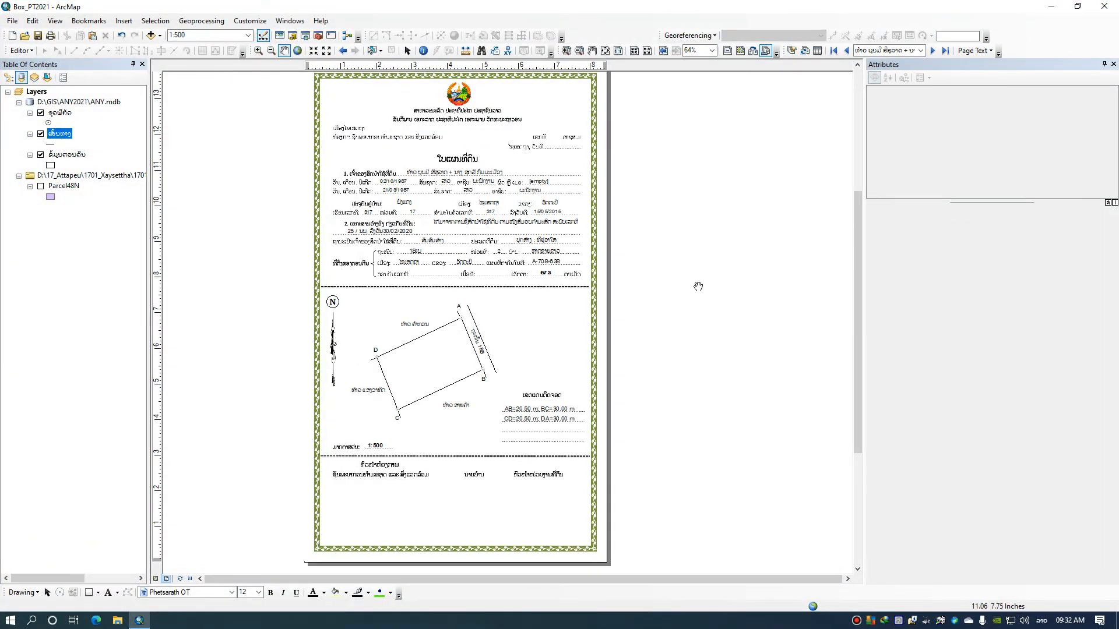